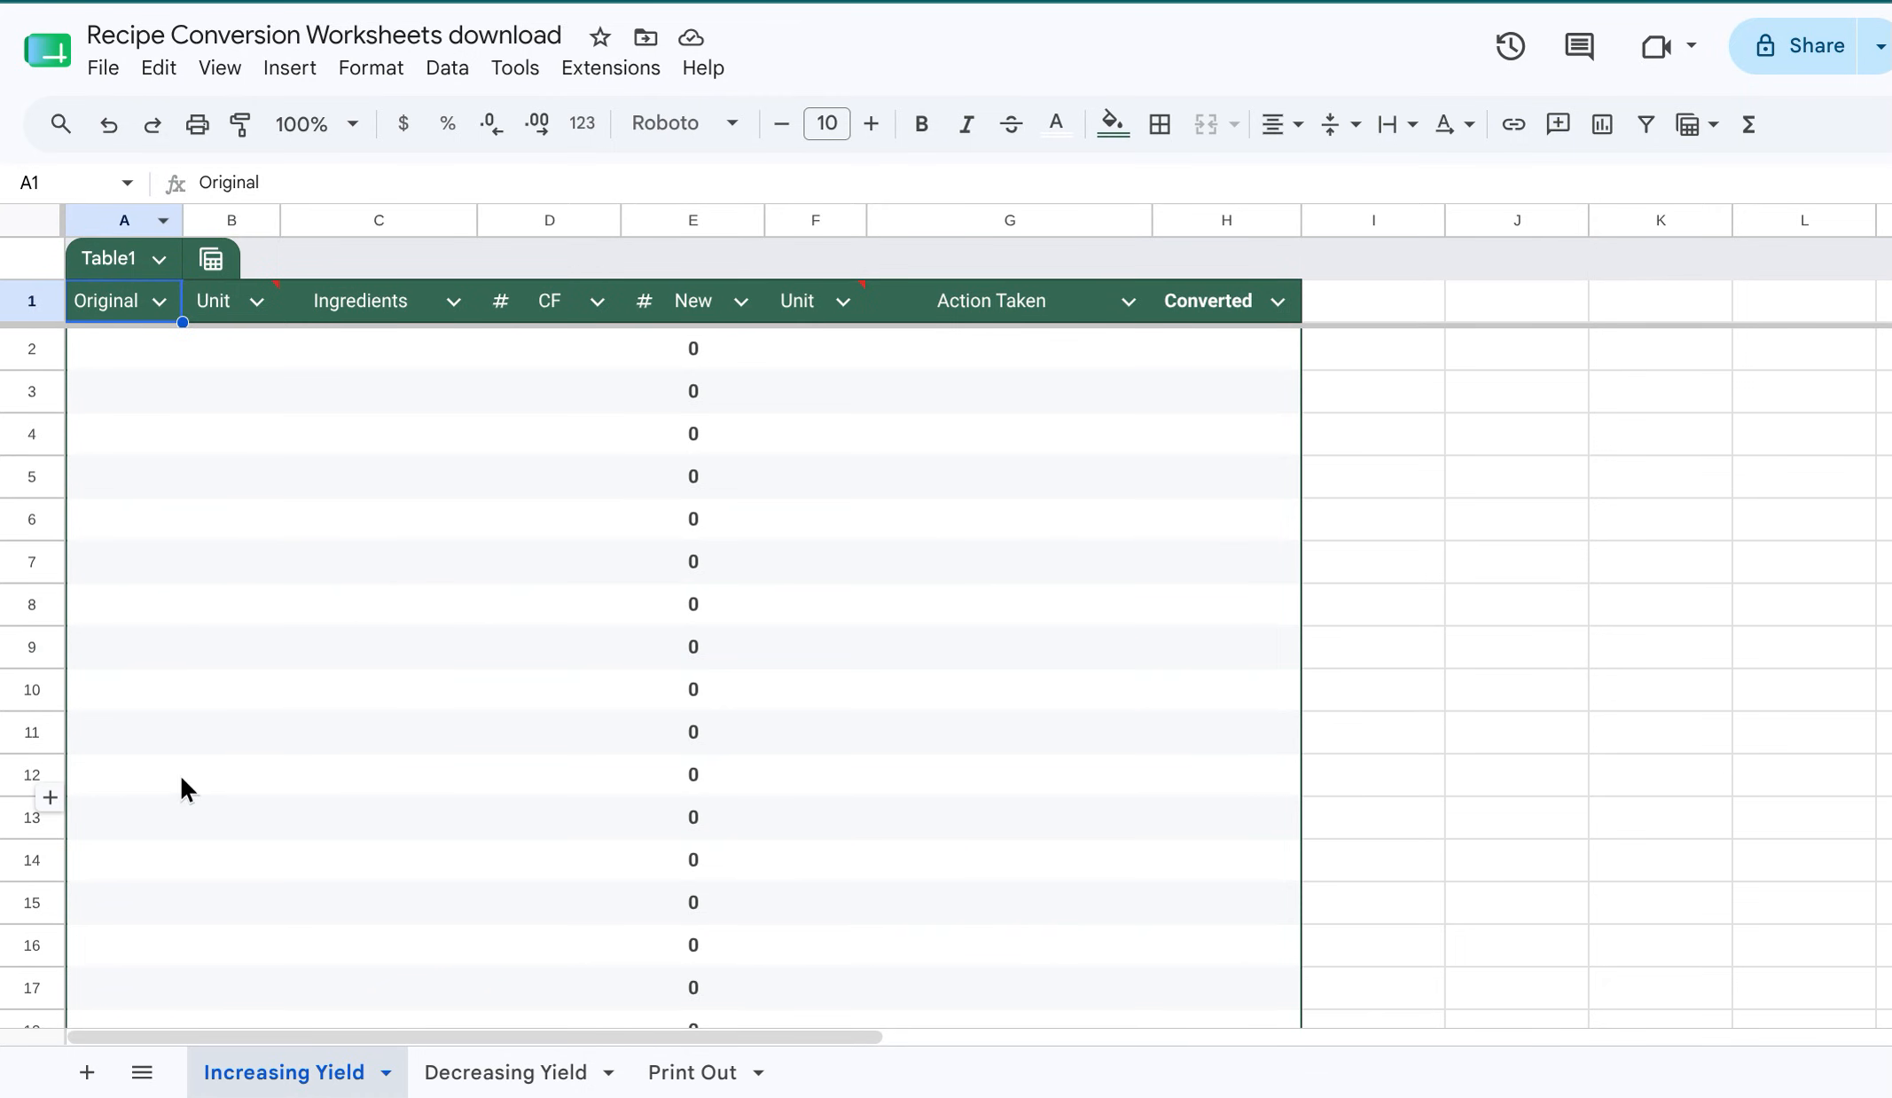
{"action": "left_click", "coordinate": [133, 228]}
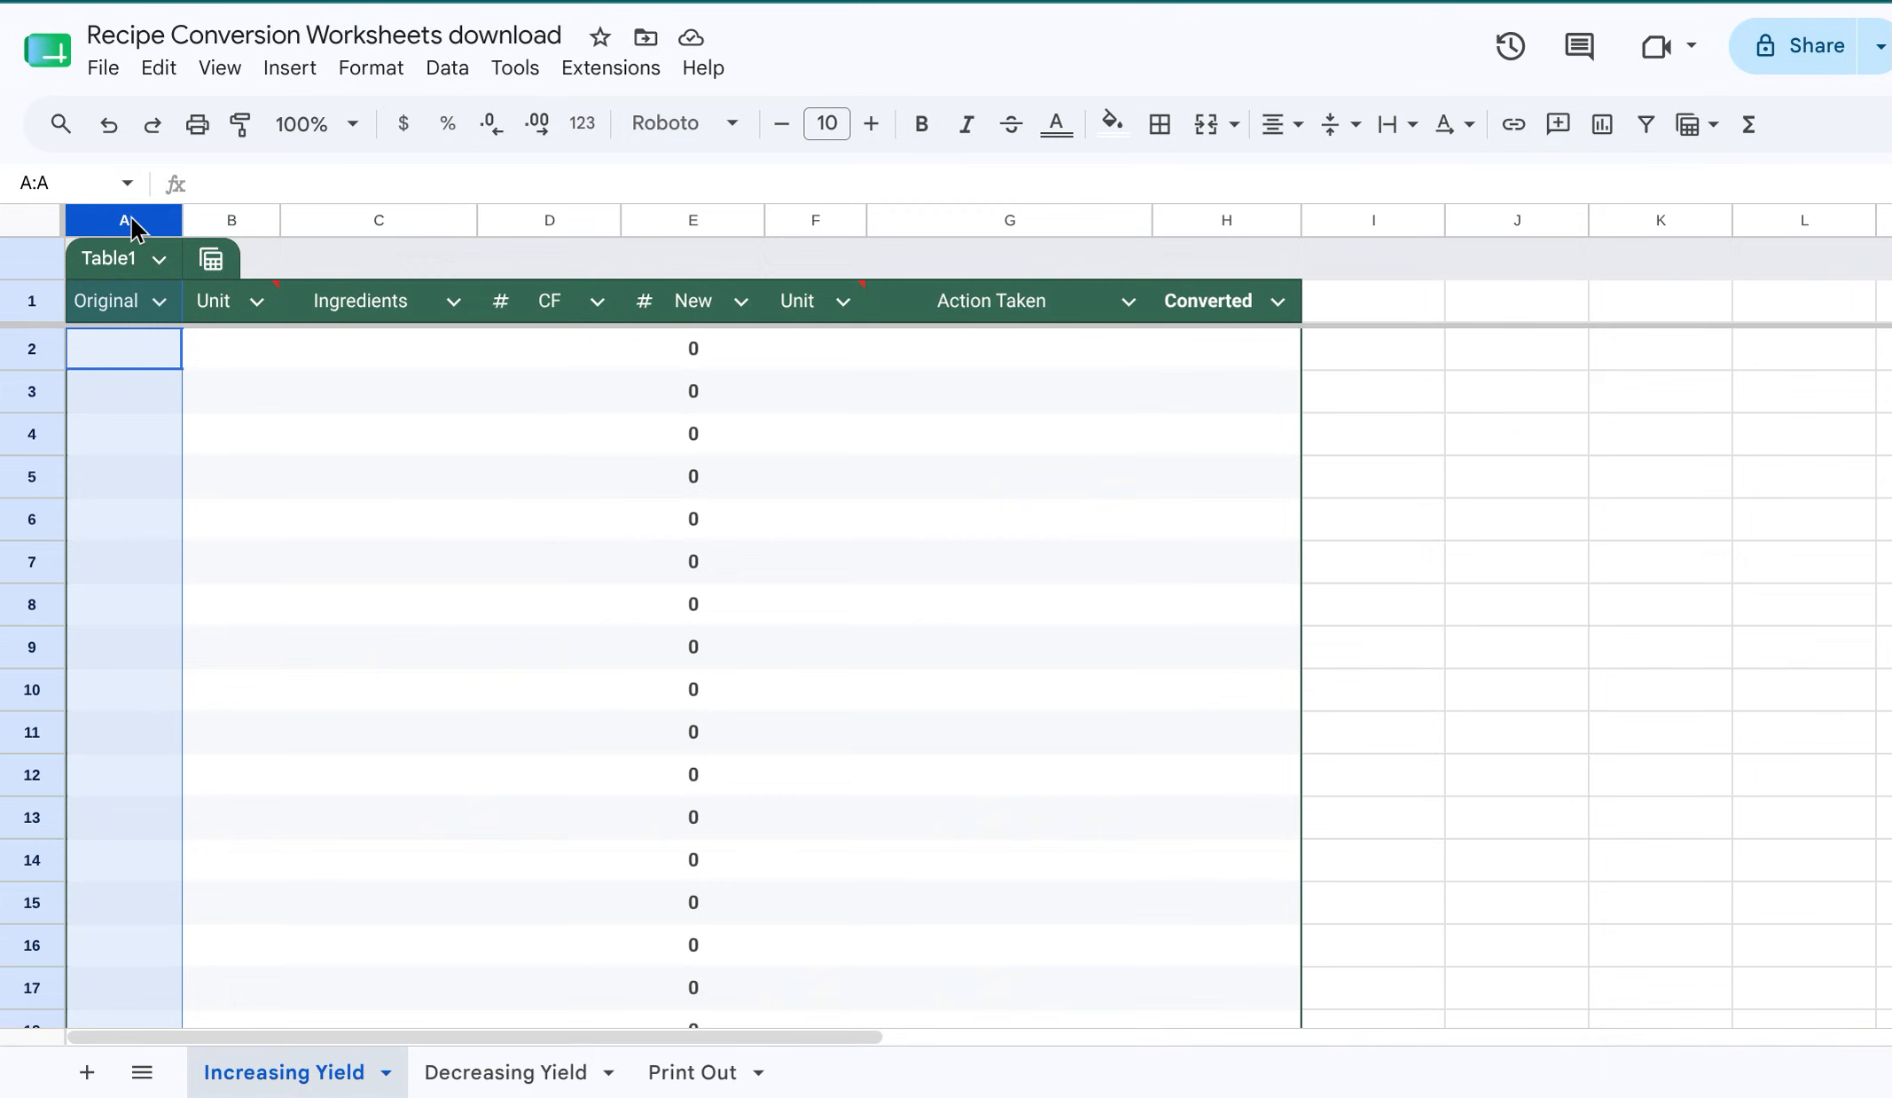
{"action": "left_click", "coordinate": [220, 227]}
{"action": "left_click", "coordinate": [377, 228]}
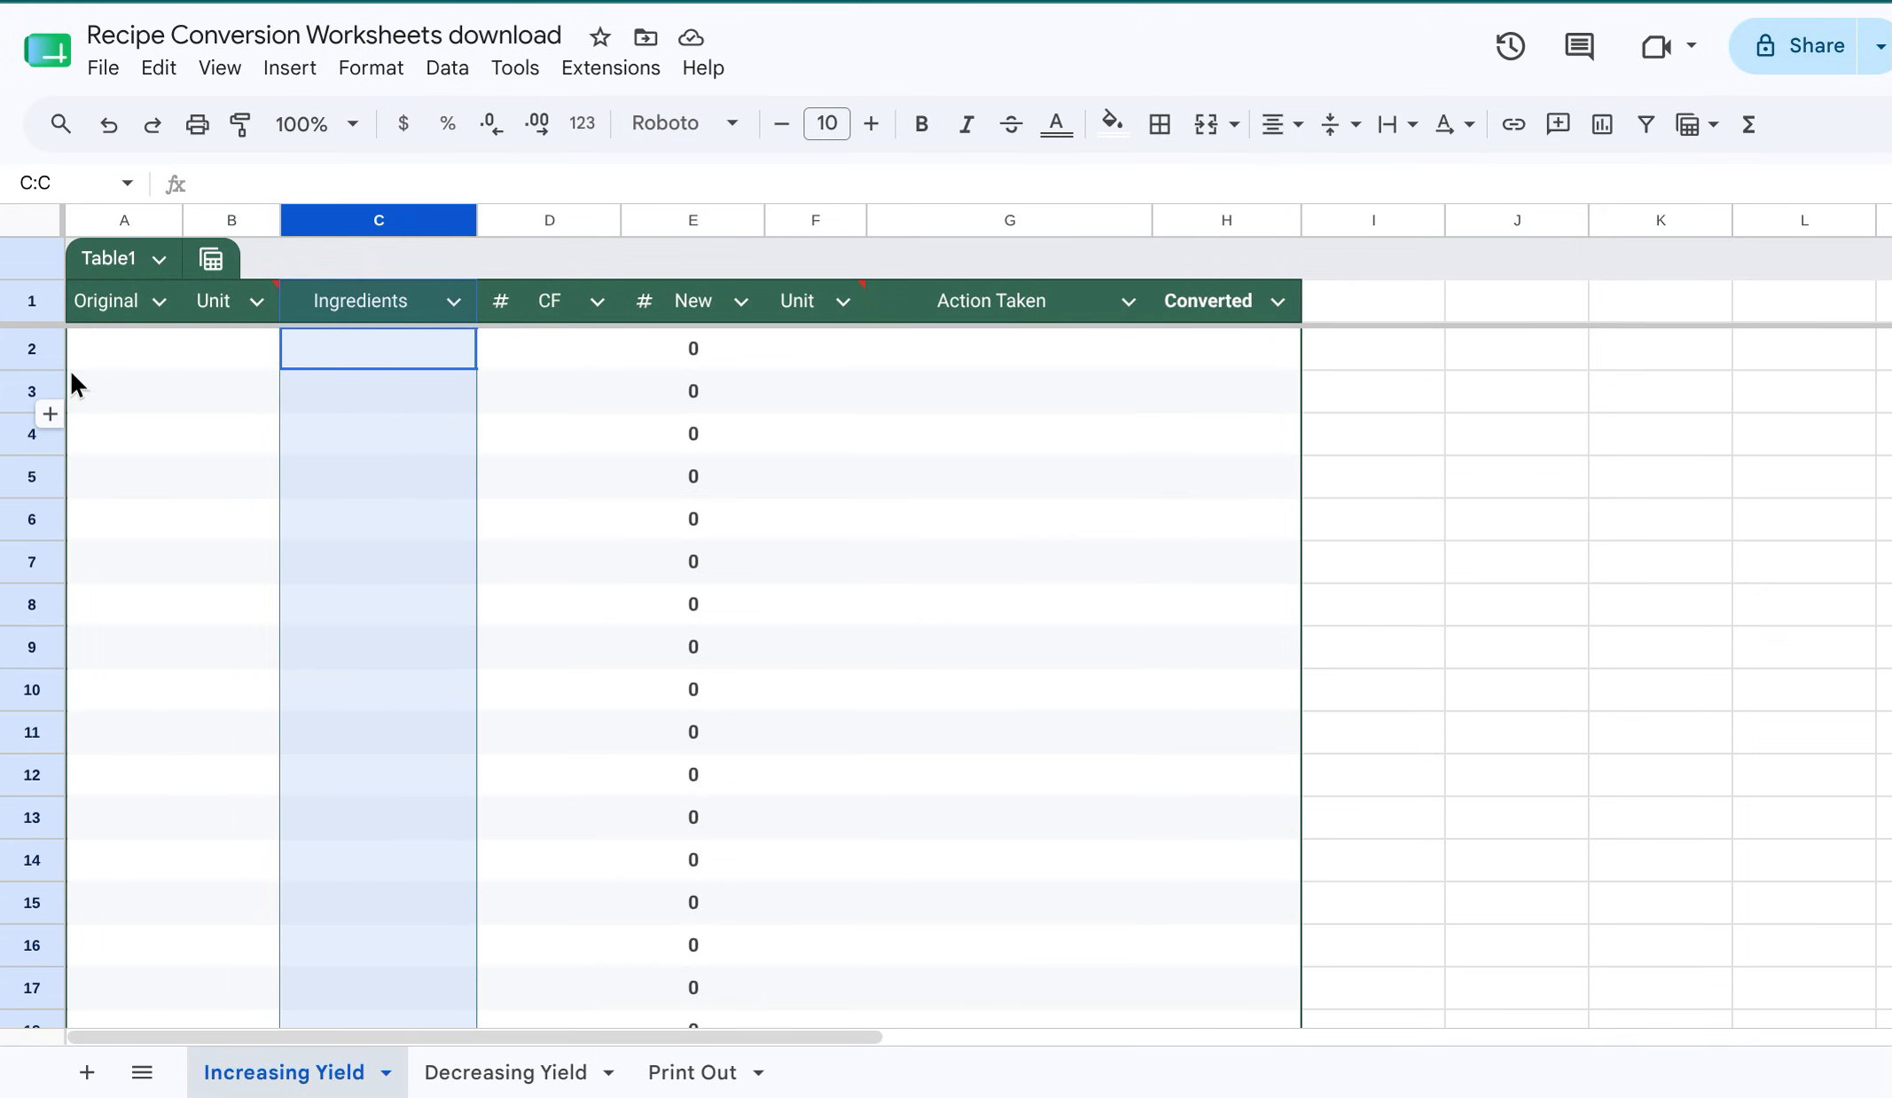
{"action": "left_click", "coordinate": [38, 349]}
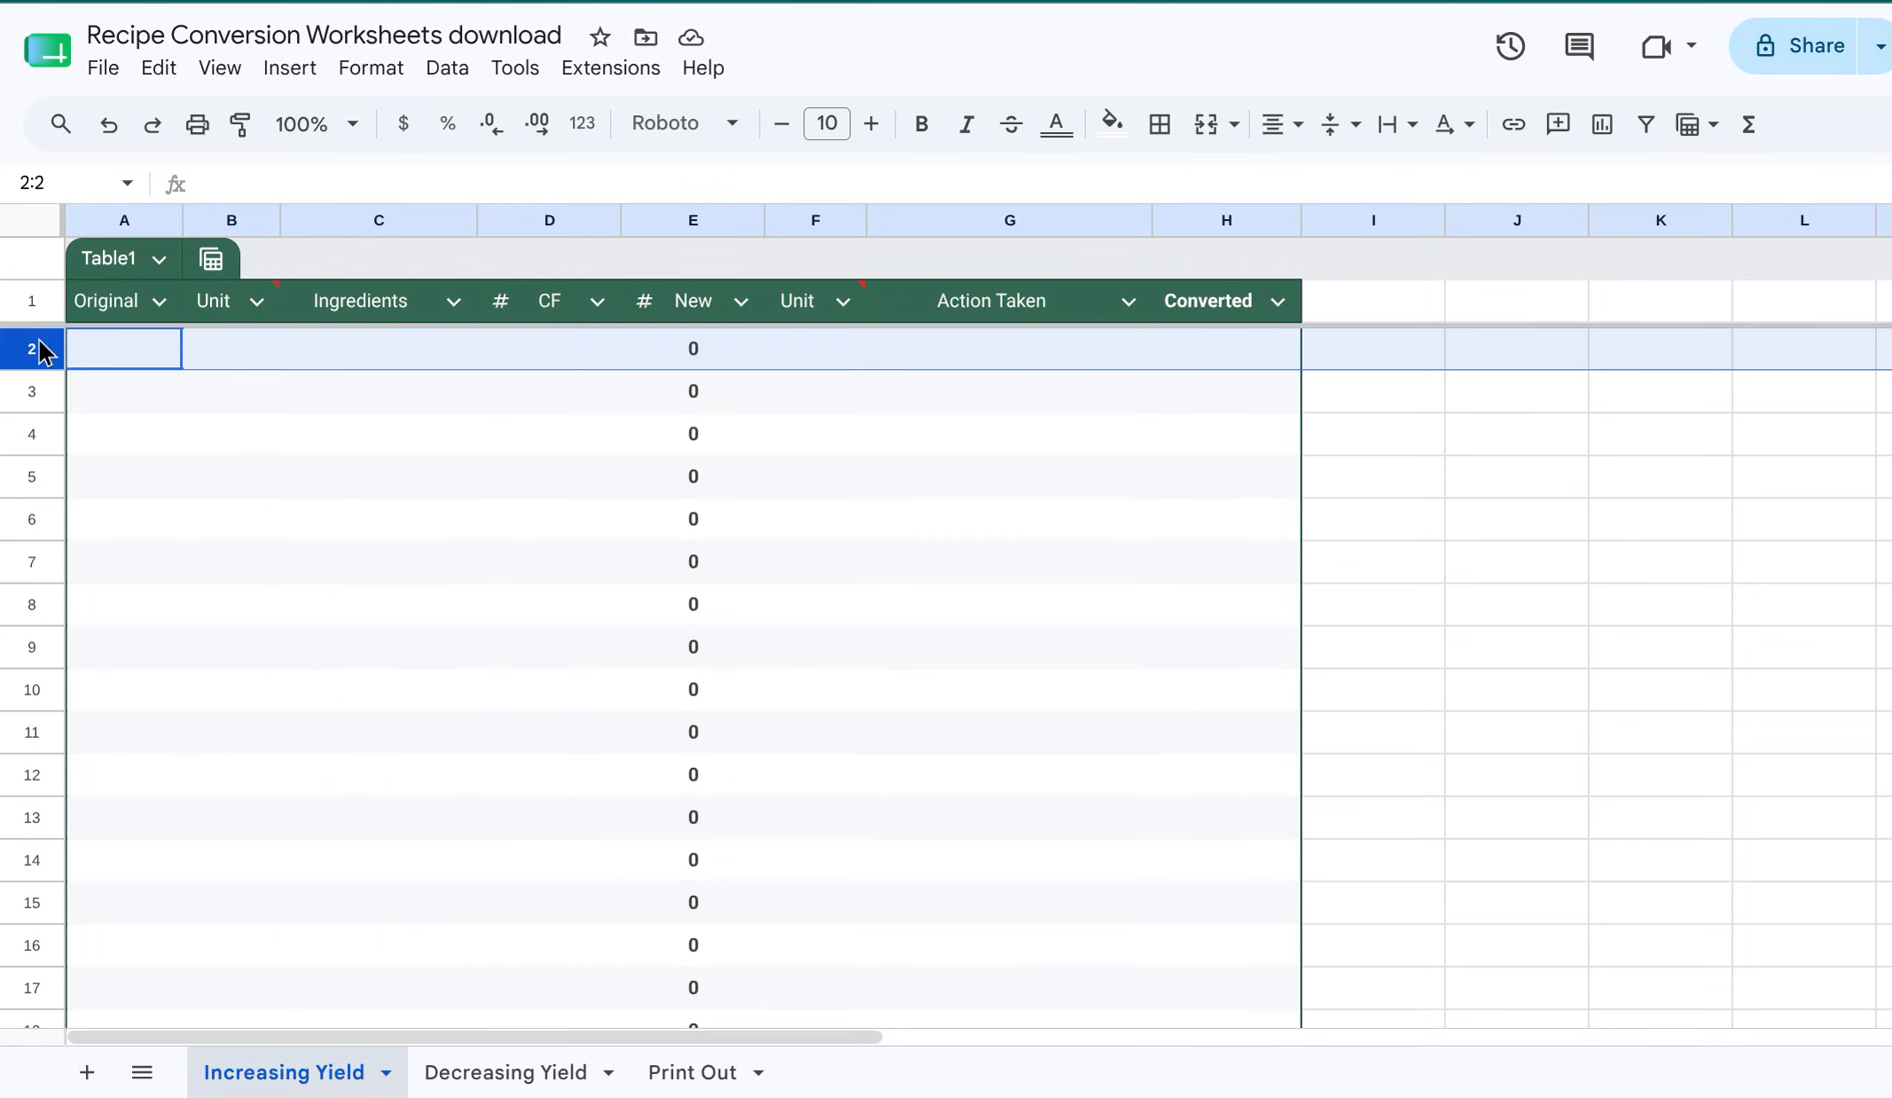
{"action": "left_click", "coordinate": [32, 394]}
{"action": "left_click", "coordinate": [29, 436]}
{"action": "left_click", "coordinate": [37, 476]}
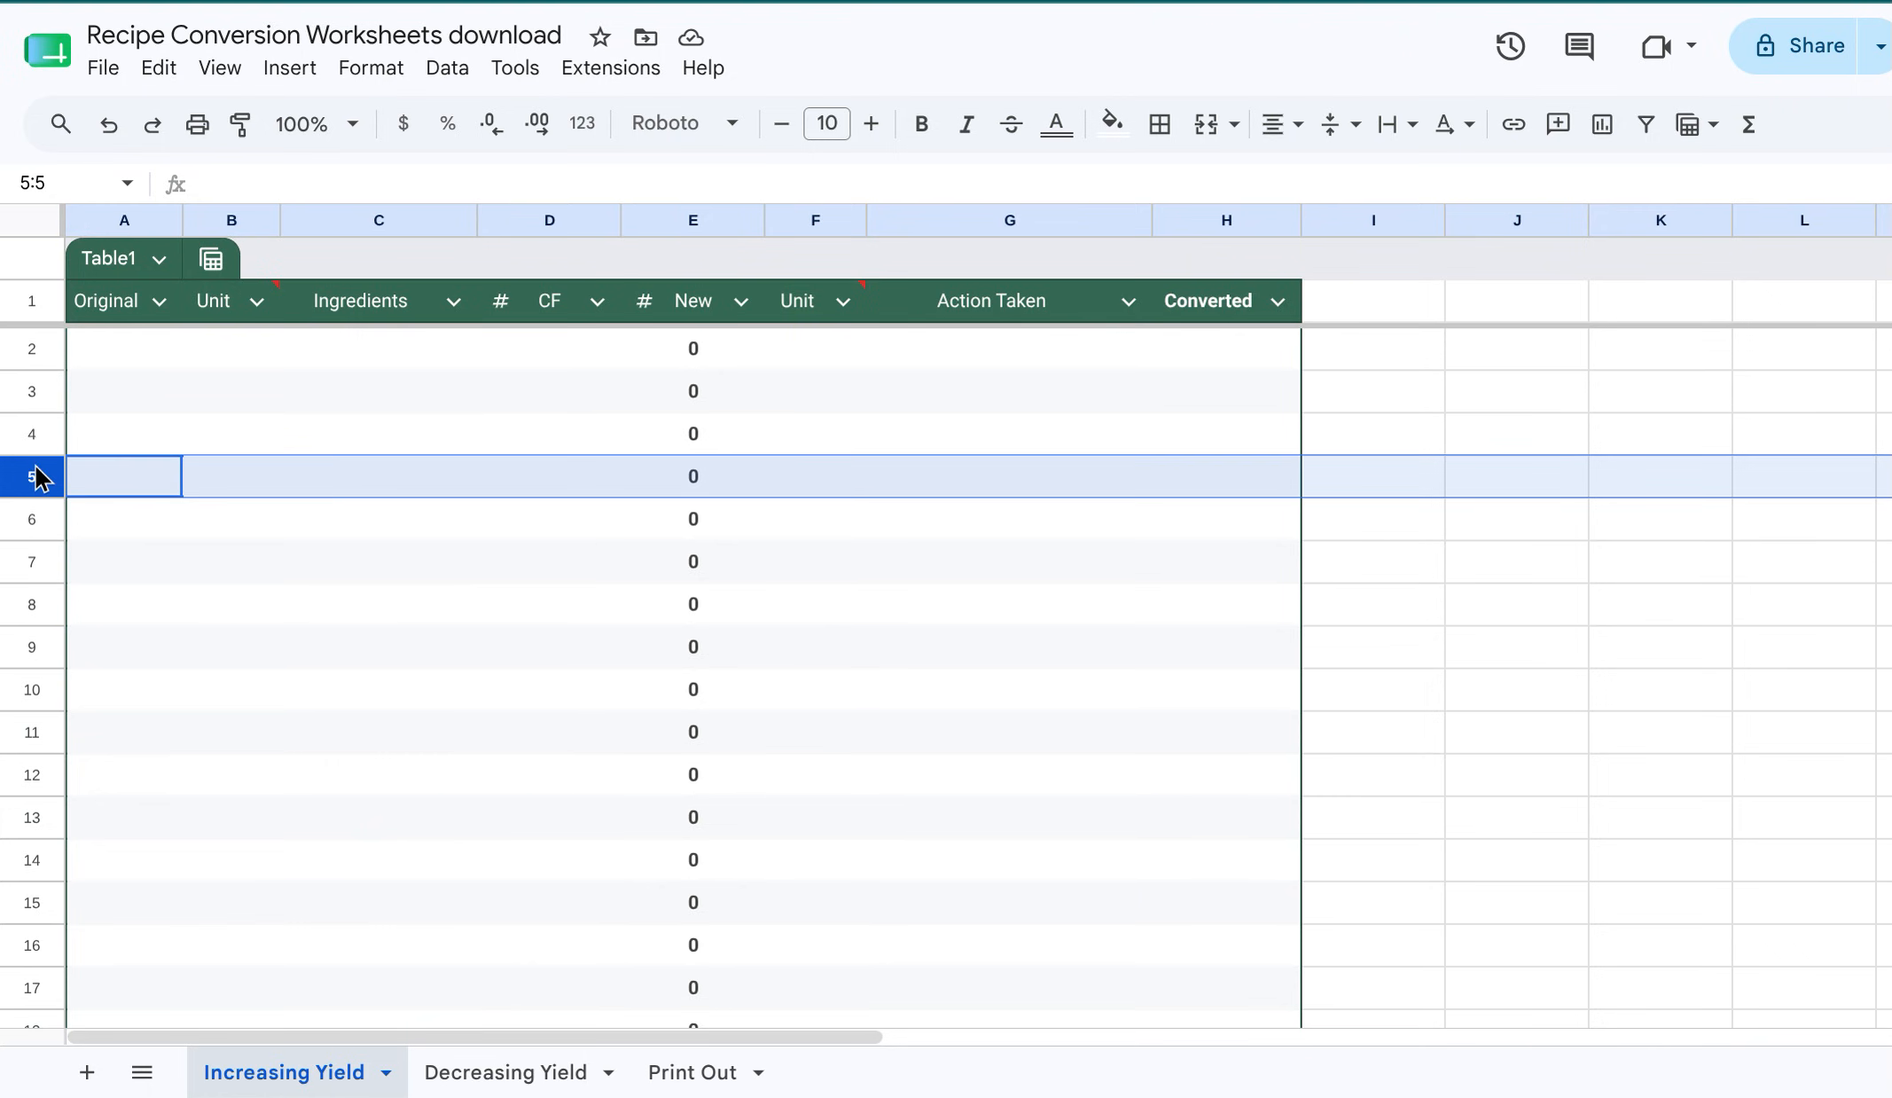
Enter 3 as the original quantity in row 2 of the Increasing Yield sheet, with # as its unit
{"action": "left_click", "coordinate": [118, 352]}
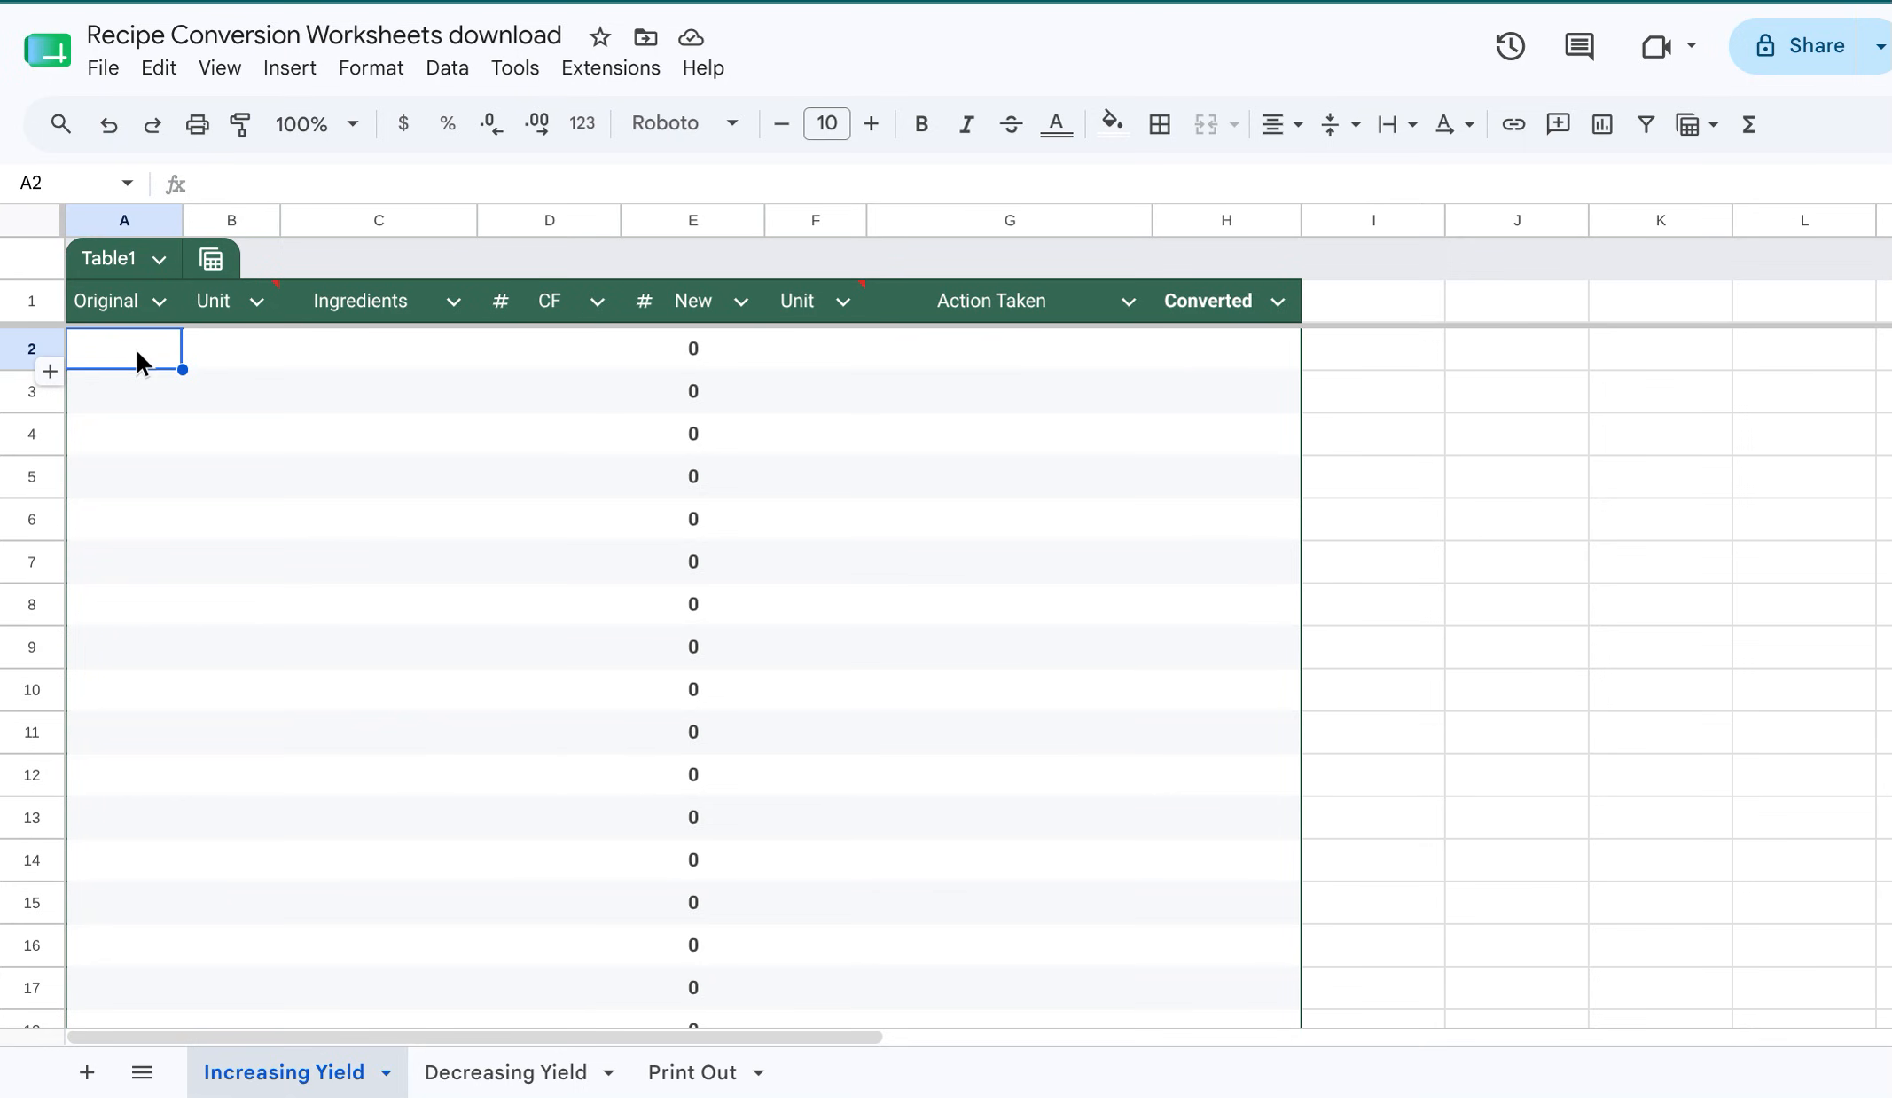
{"action": "type", "text": "3"}
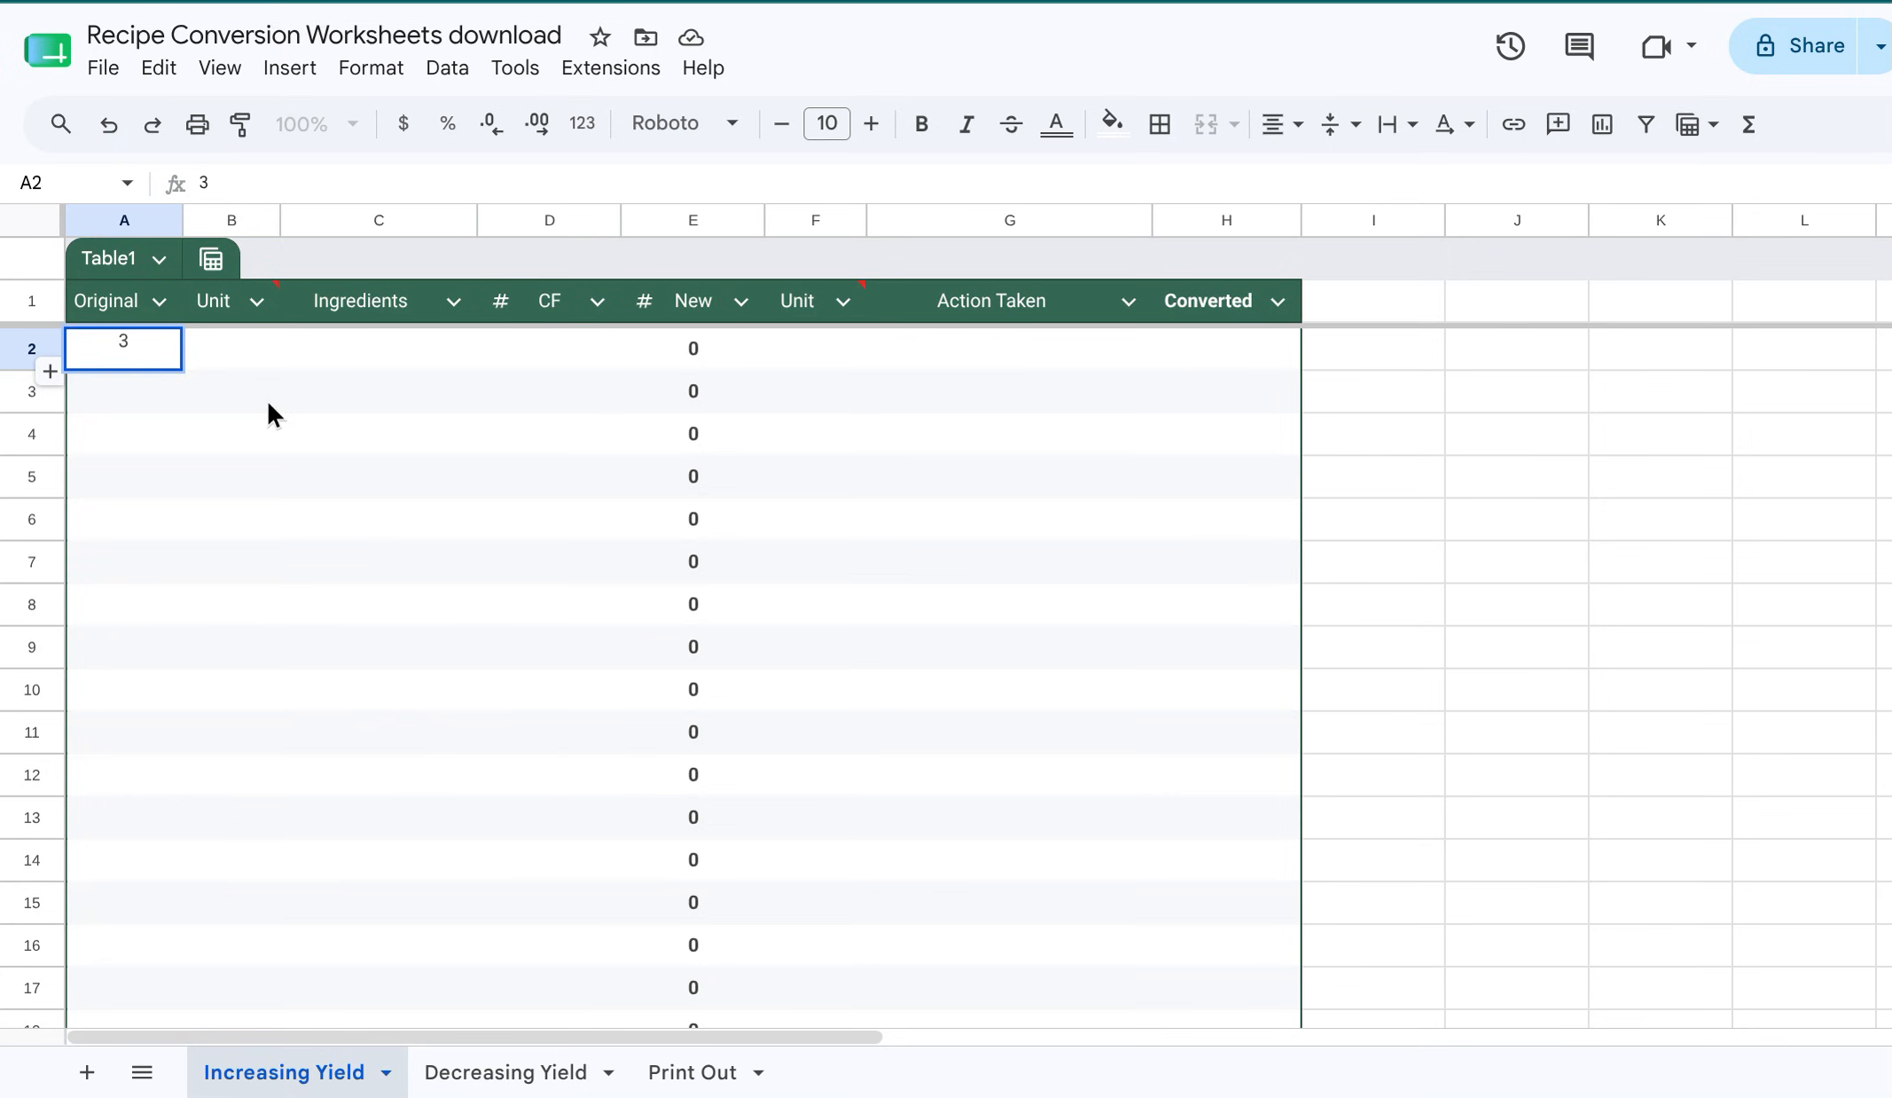
{"action": "mouse_move", "coordinate": [232, 312]}
{"action": "left_click", "coordinate": [222, 348]}
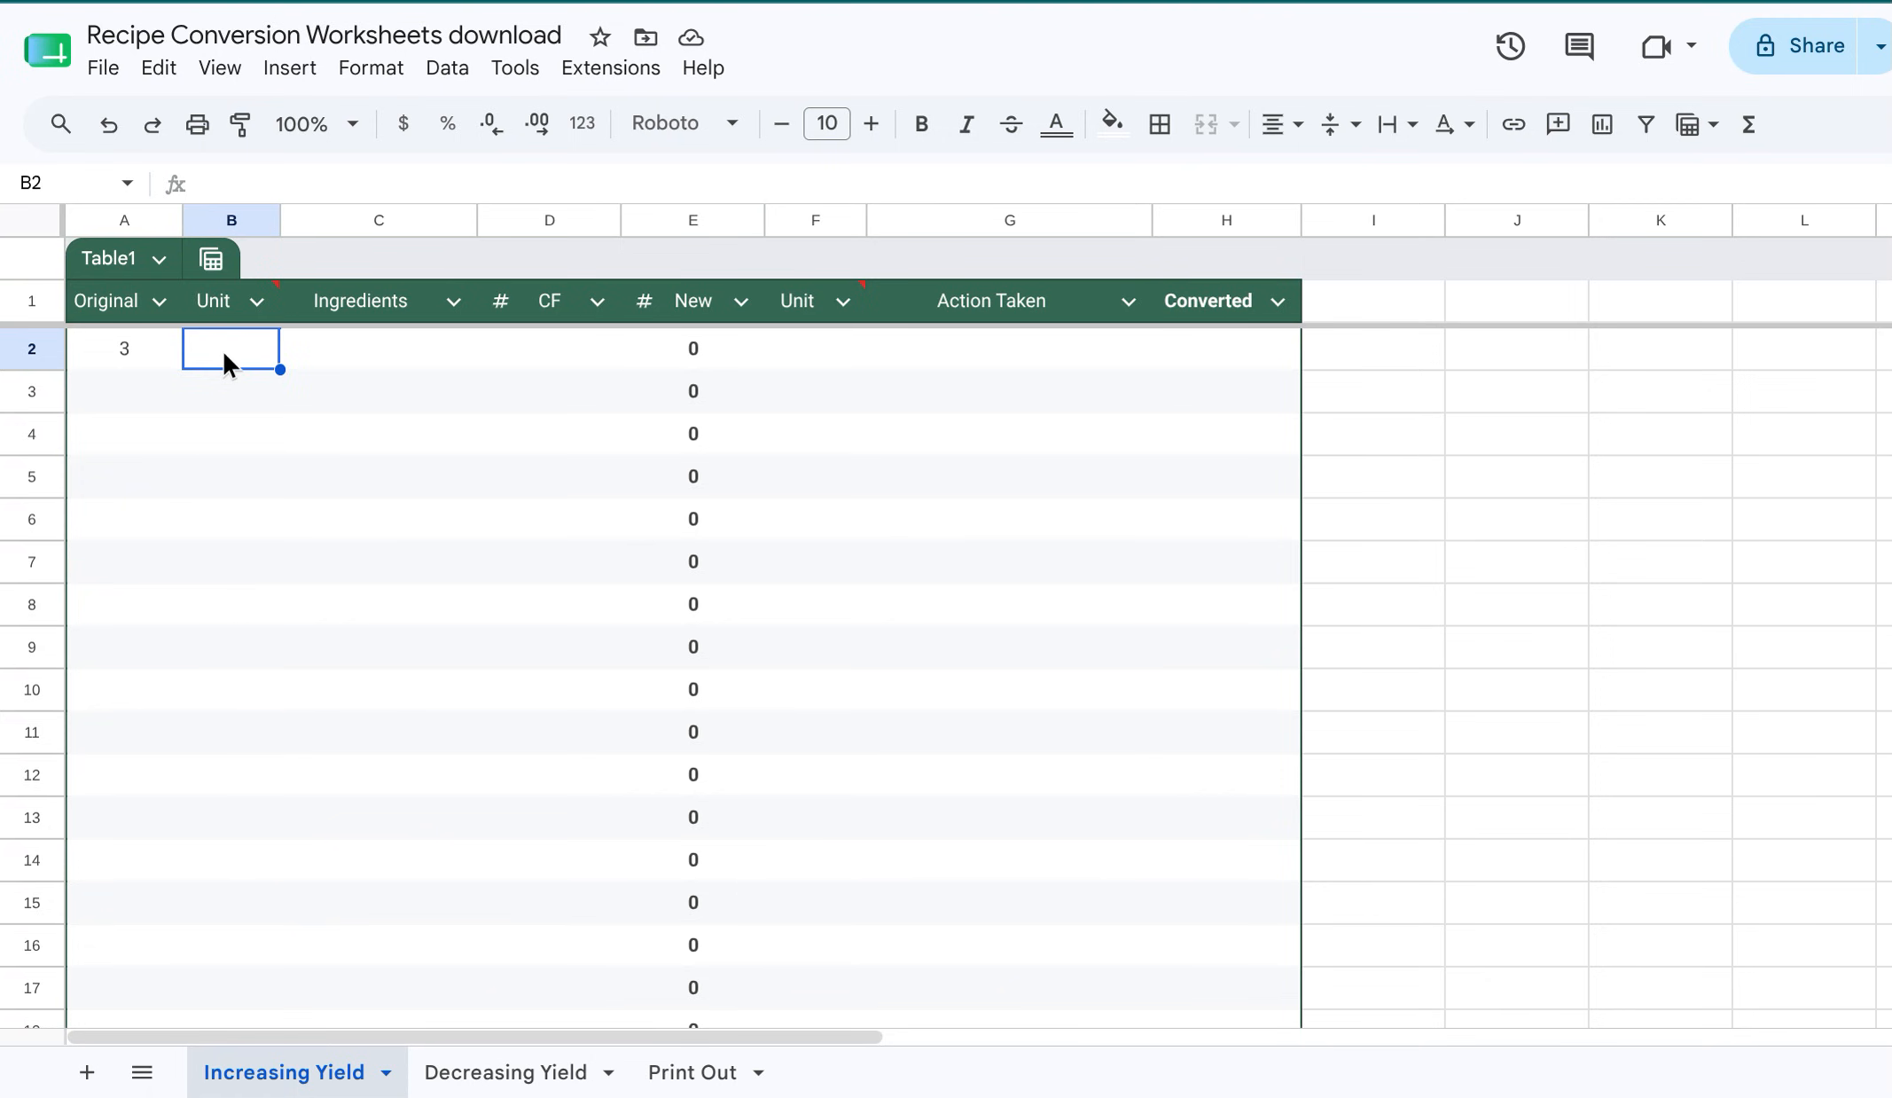
{"action": "type", "text": "#"}
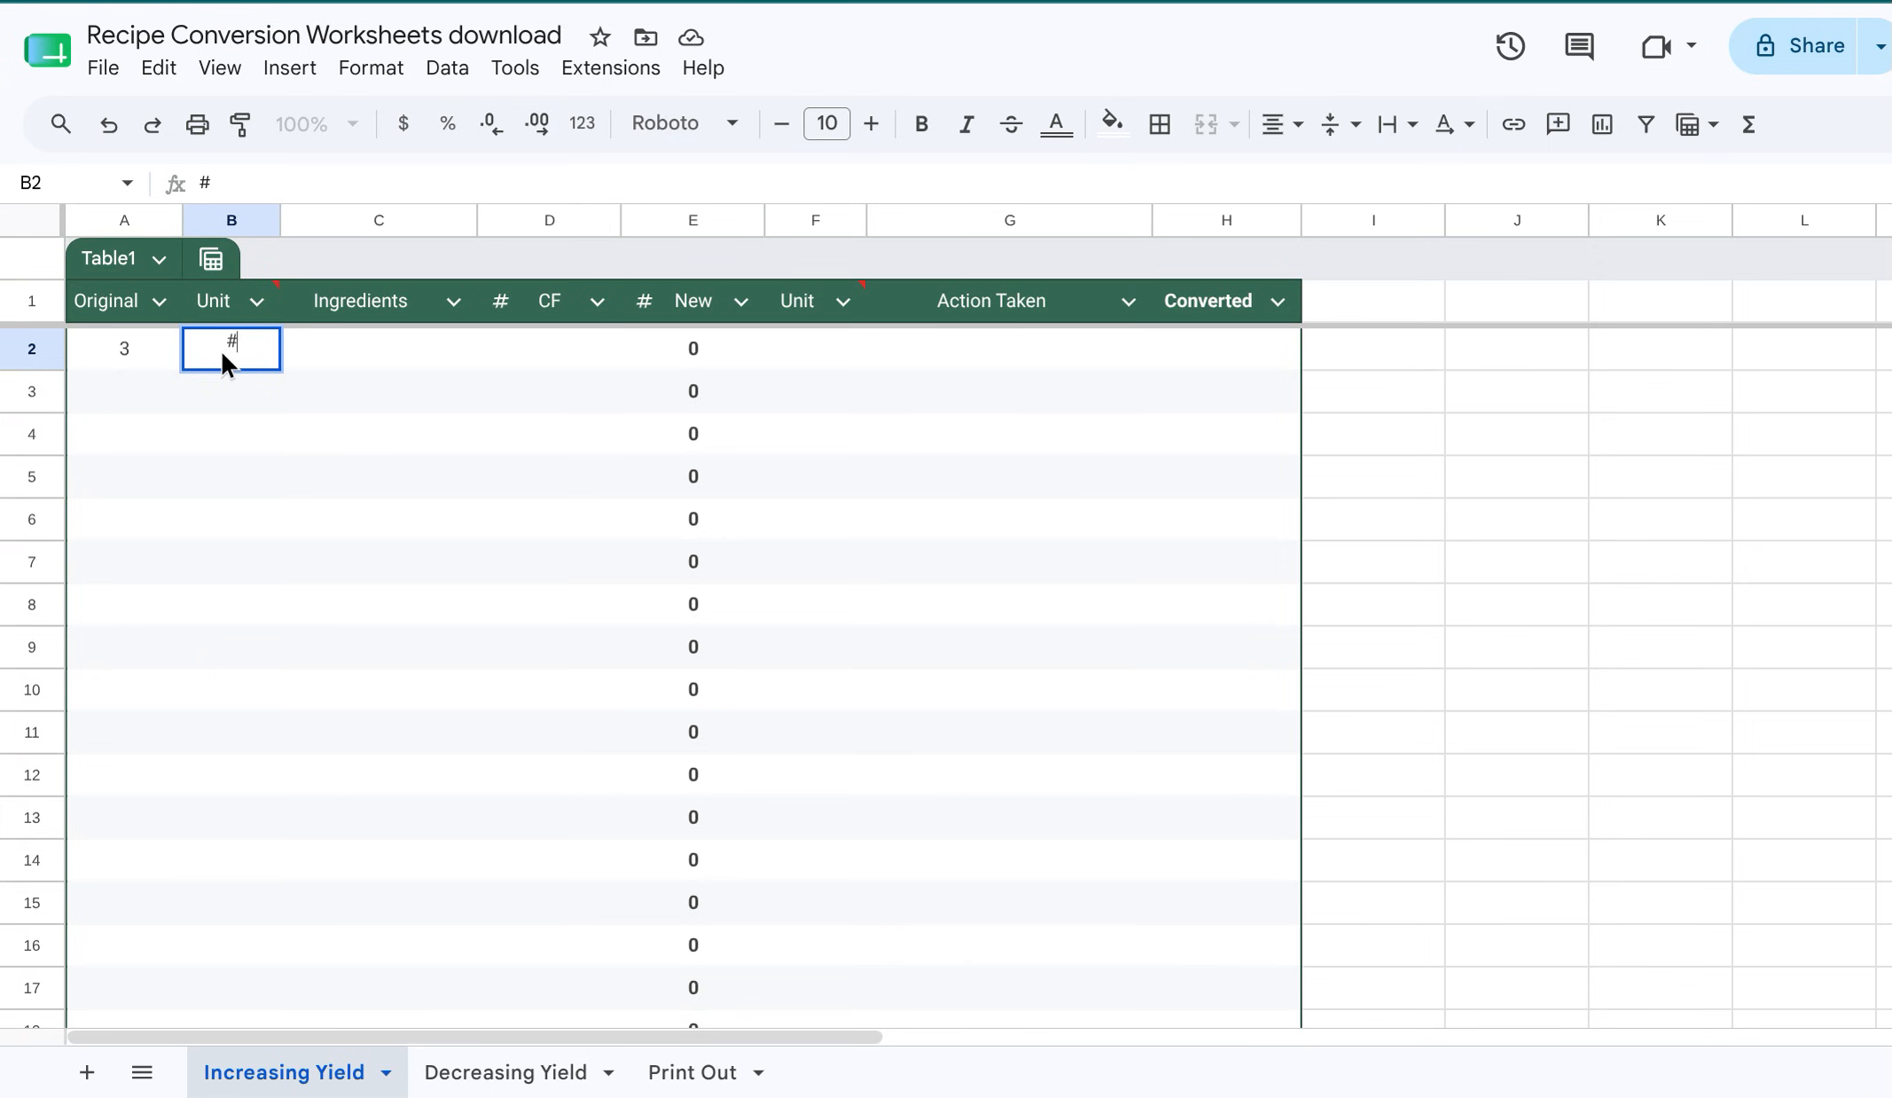
Enter "apples, peeled and sliced" as the row 2 ingredient and widen the Ingredients column to fit the text
{"action": "left_click", "coordinate": [374, 349]}
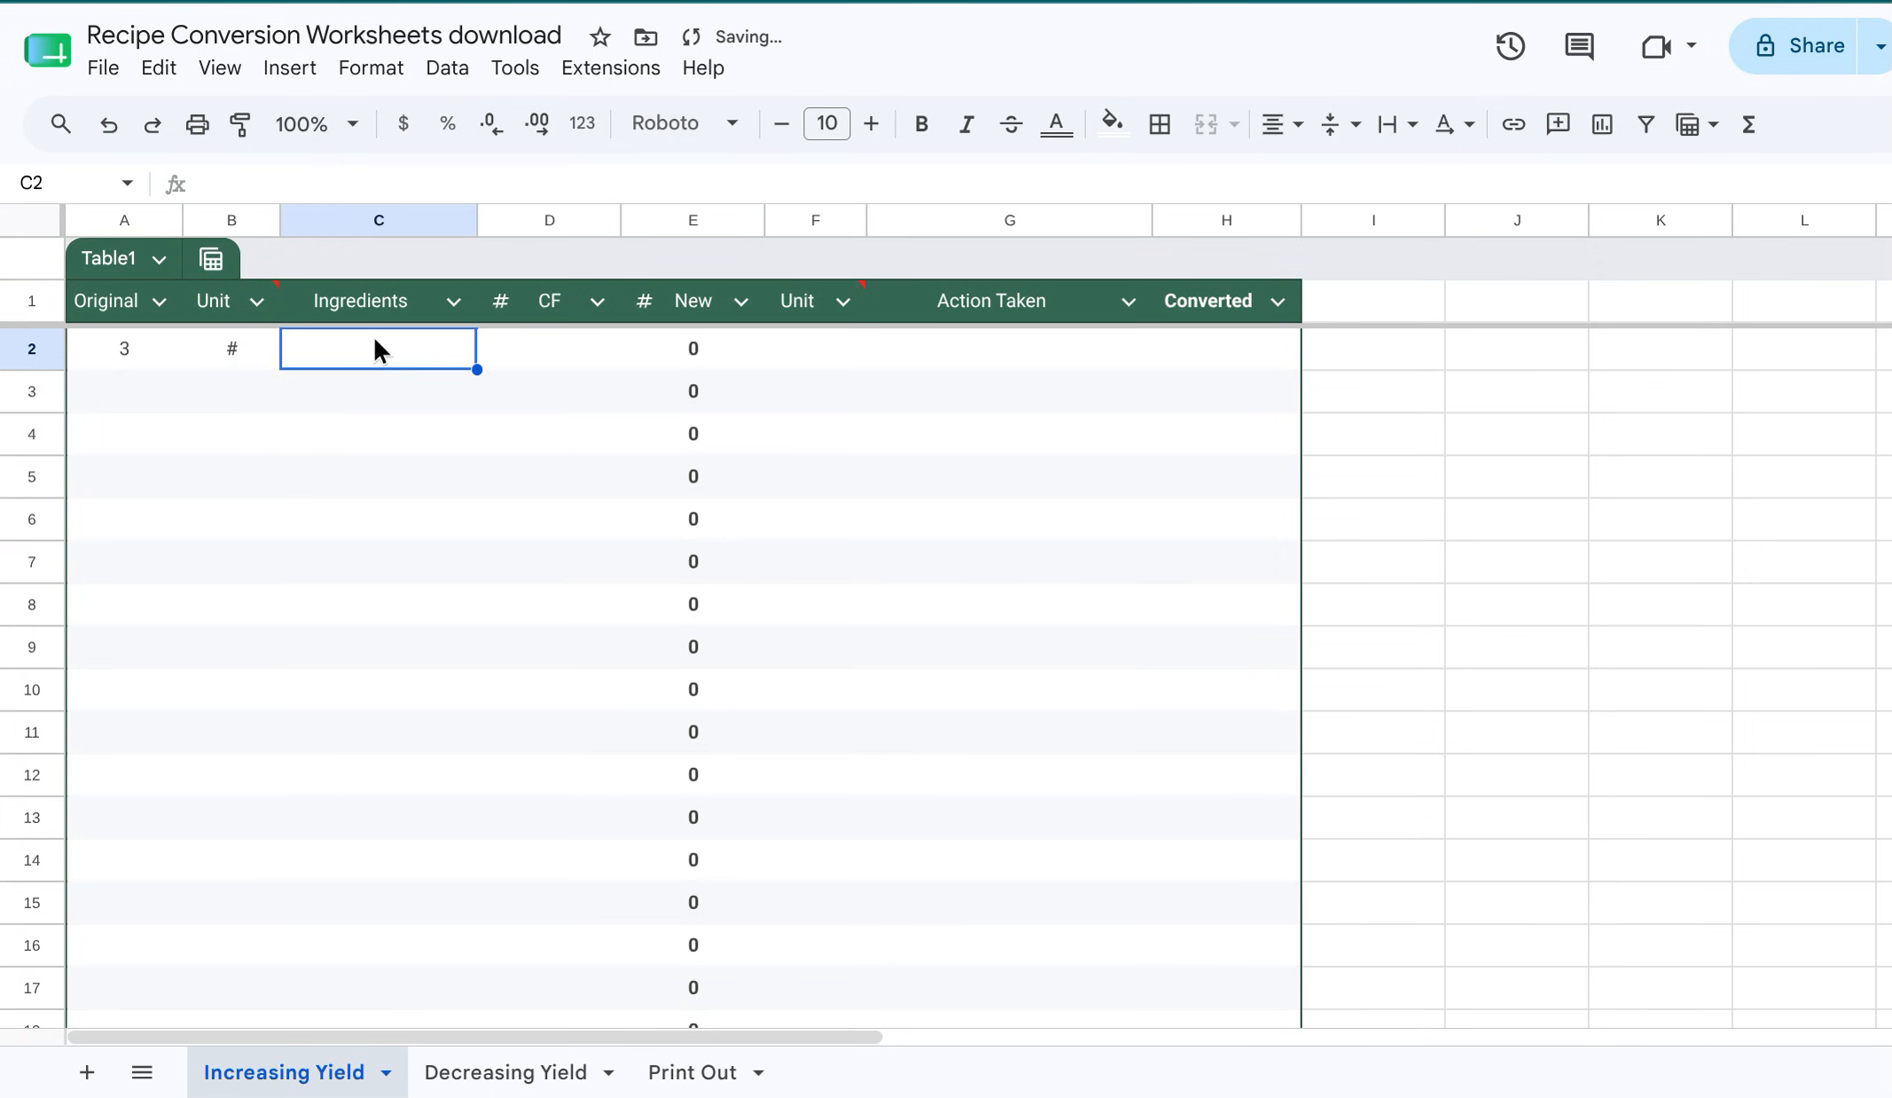
{"action": "double_click", "coordinate": [372, 348]}
{"action": "type", "text": "apples"}
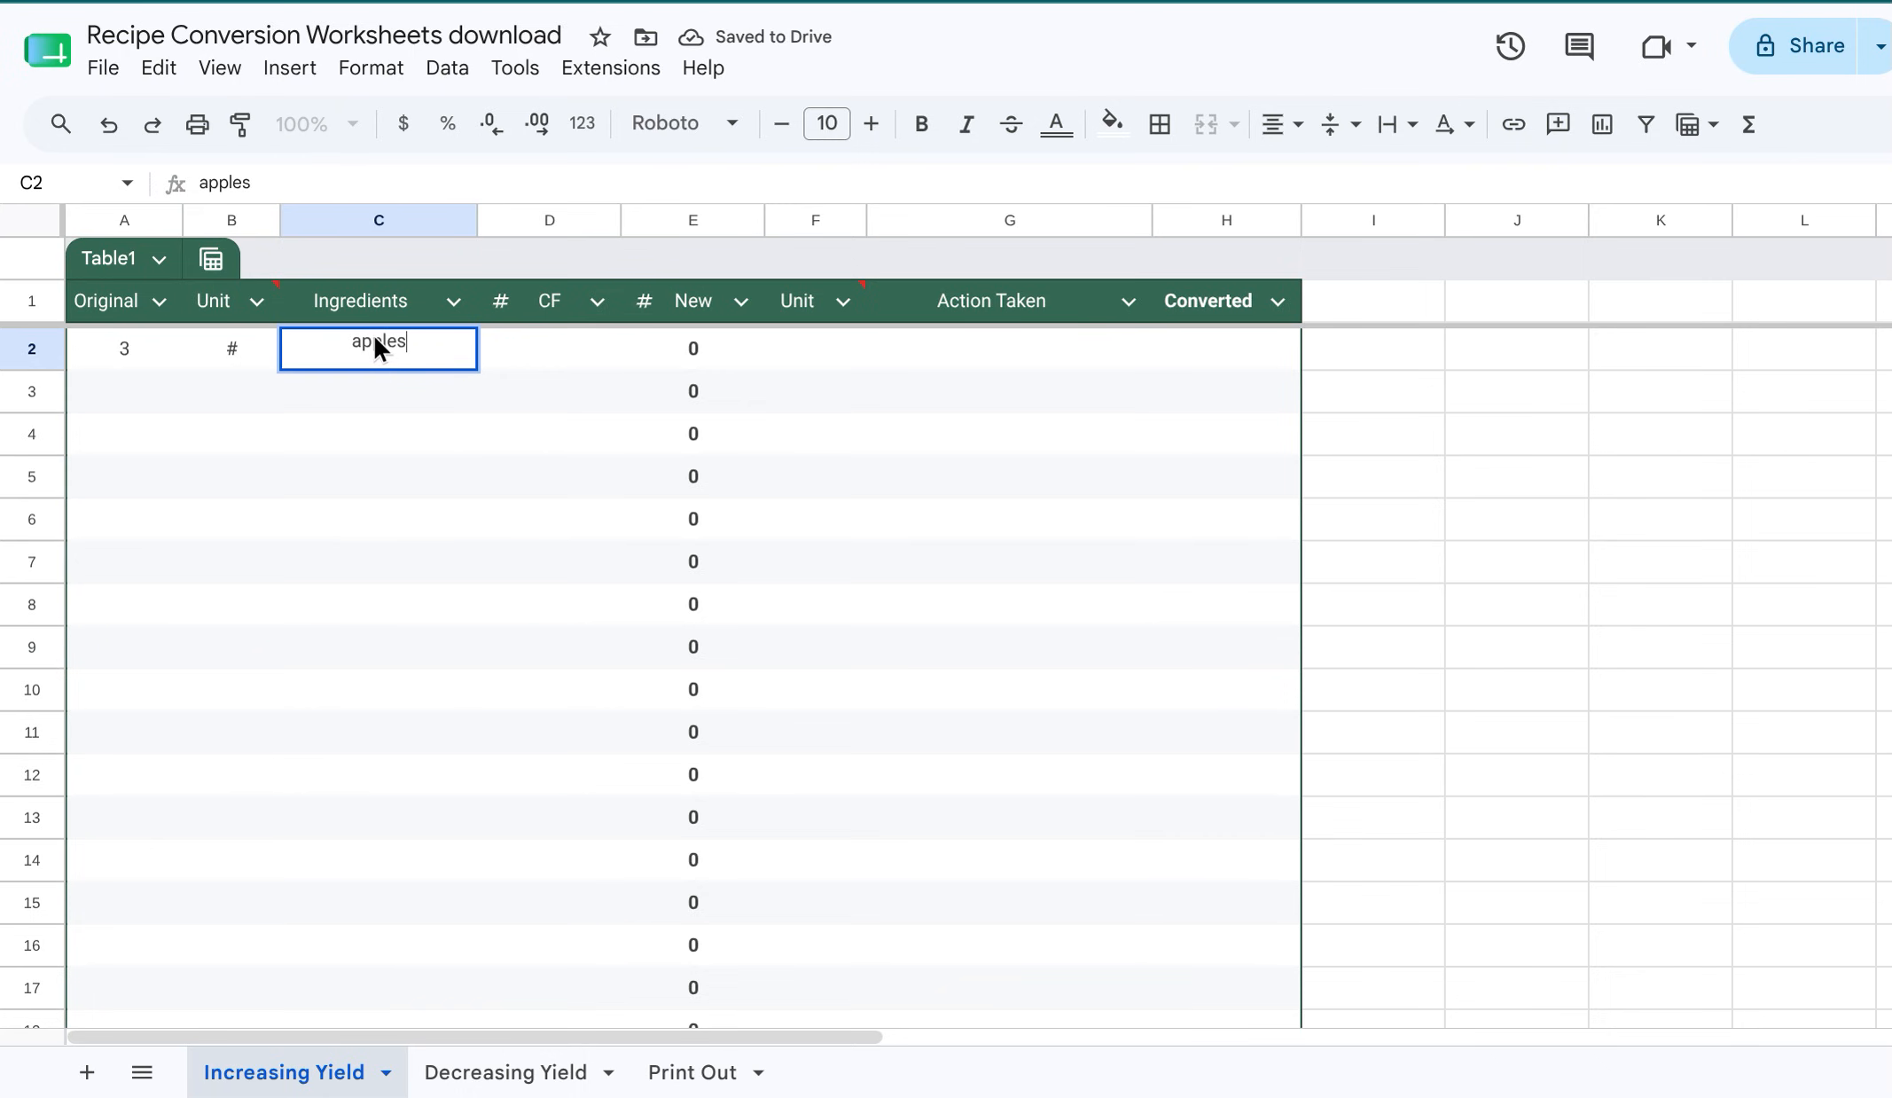
{"action": "type", "text": ", peele"}
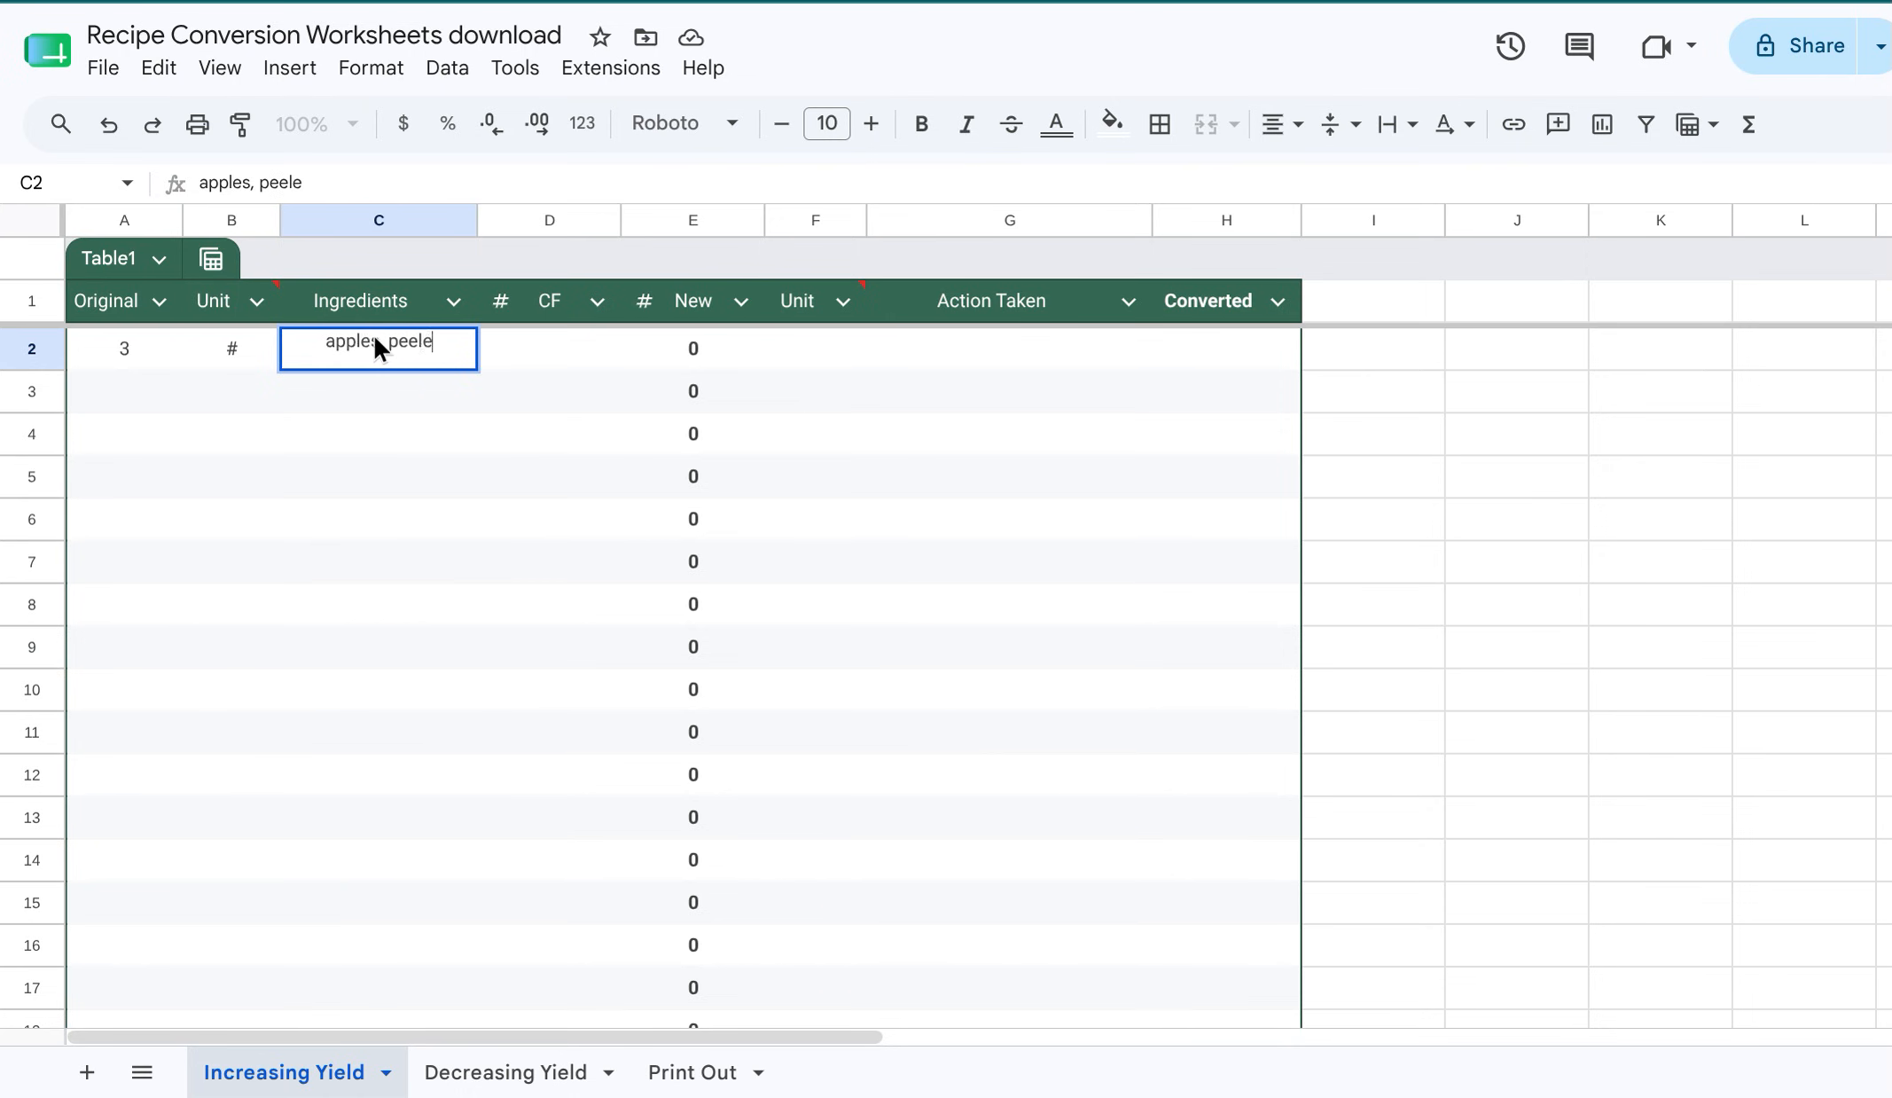
{"action": "type", "text": "d a"}
{"action": "type", "text": "nd sl"}
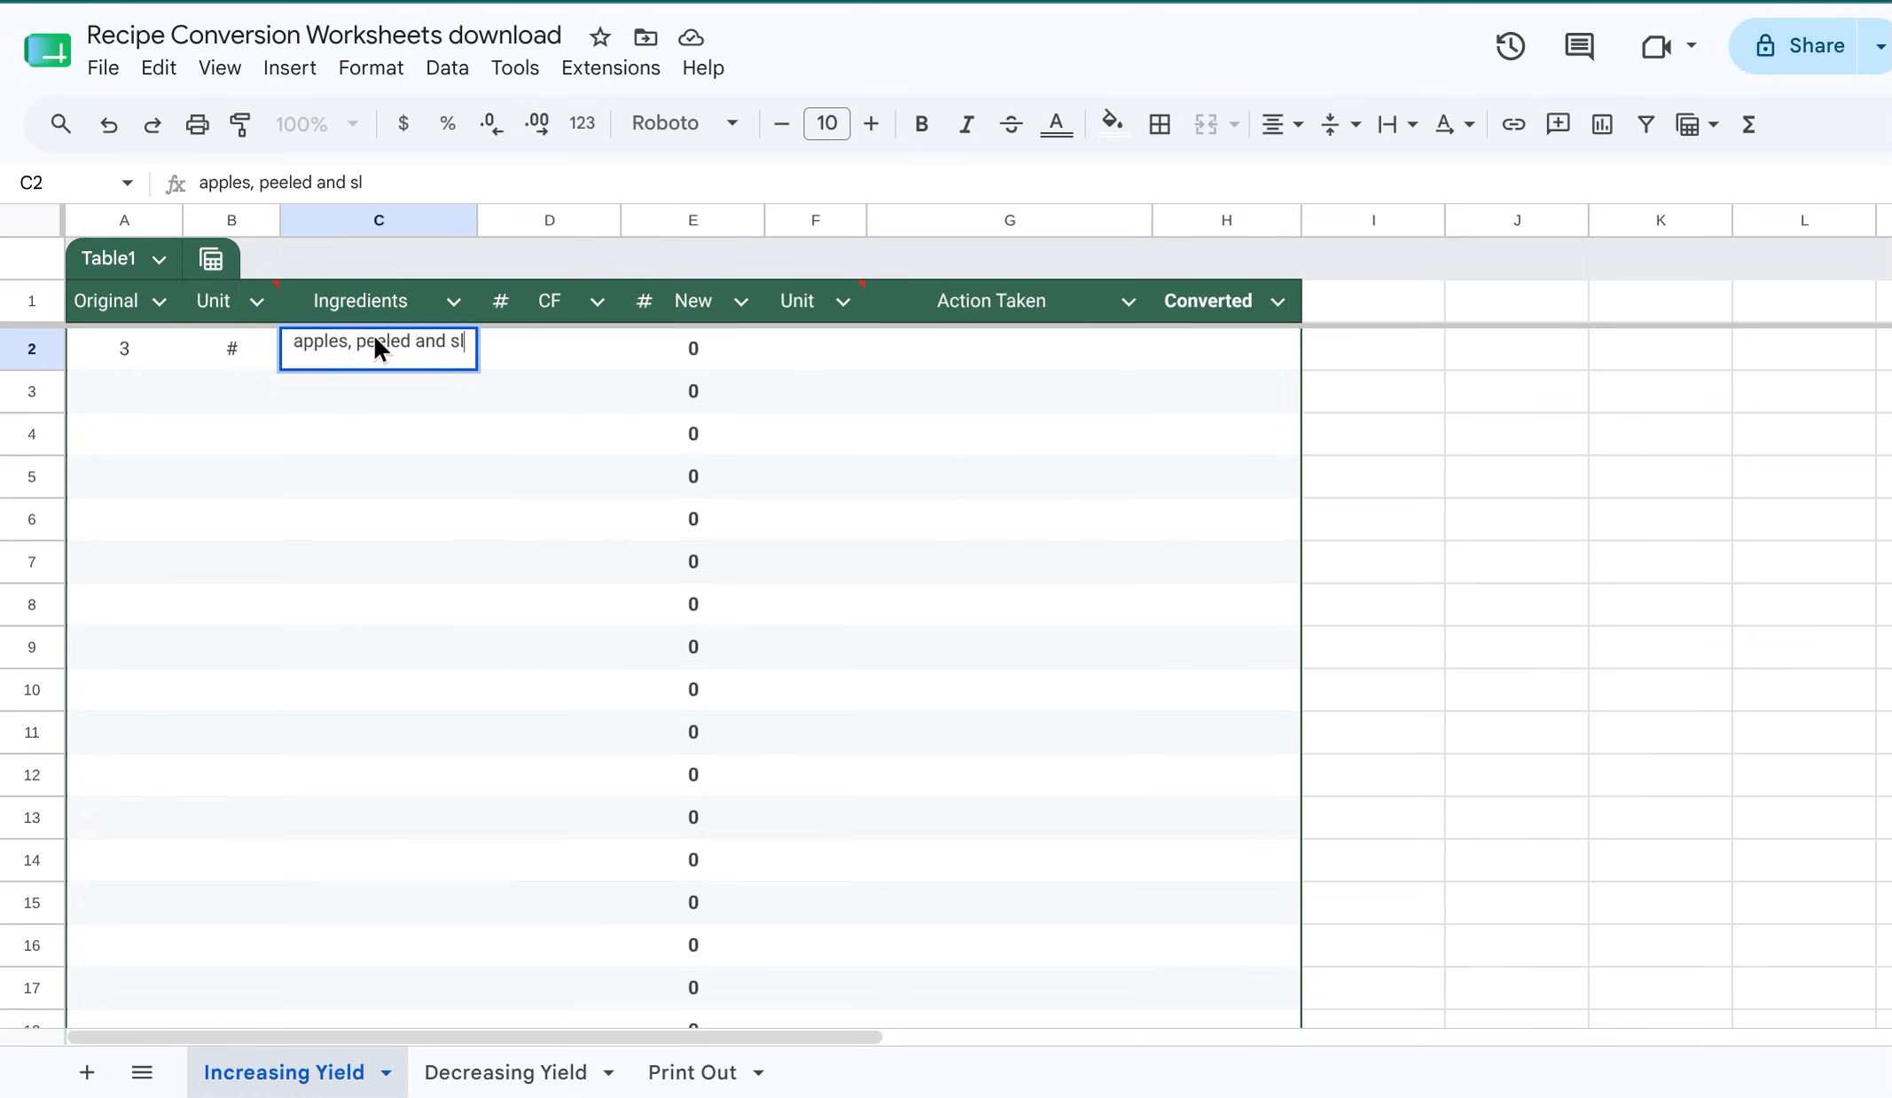
{"action": "type", "text": "iced"}
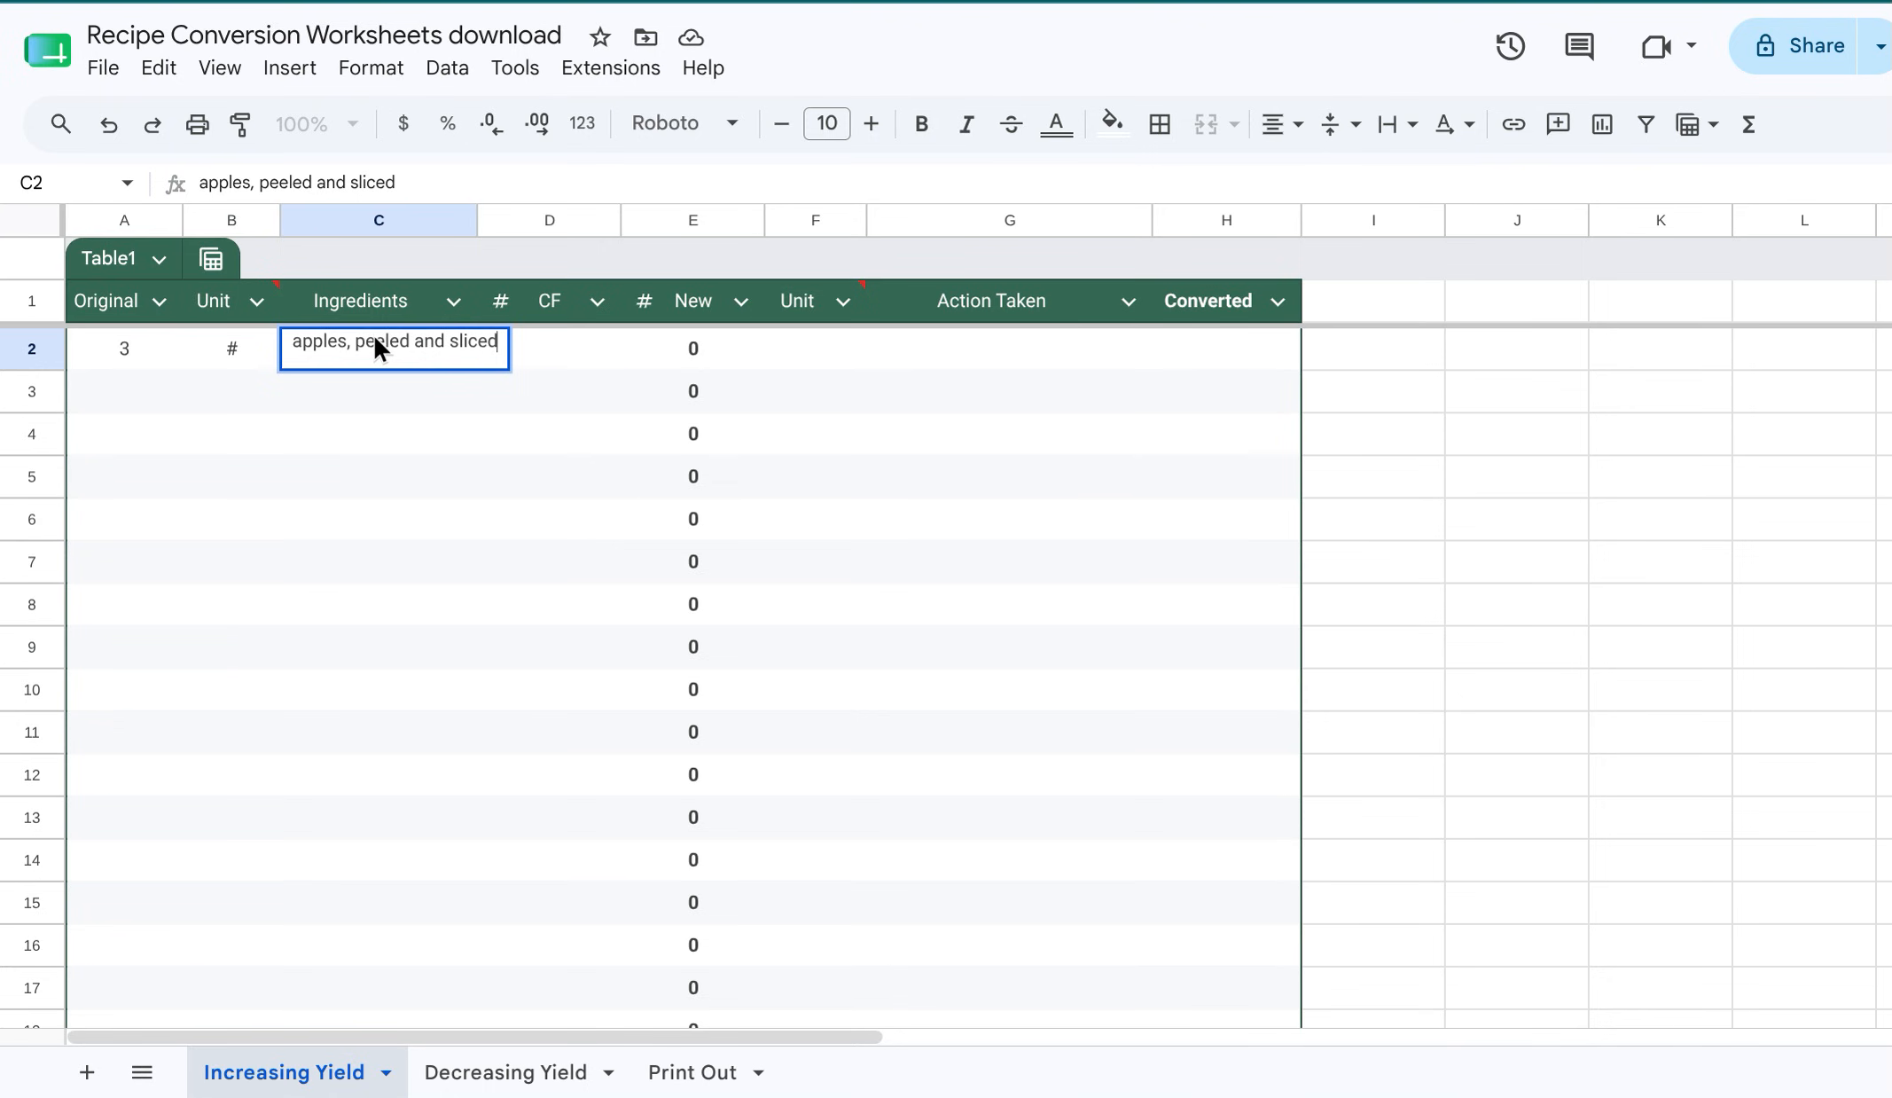
{"action": "left_click", "coordinate": [527, 492]}
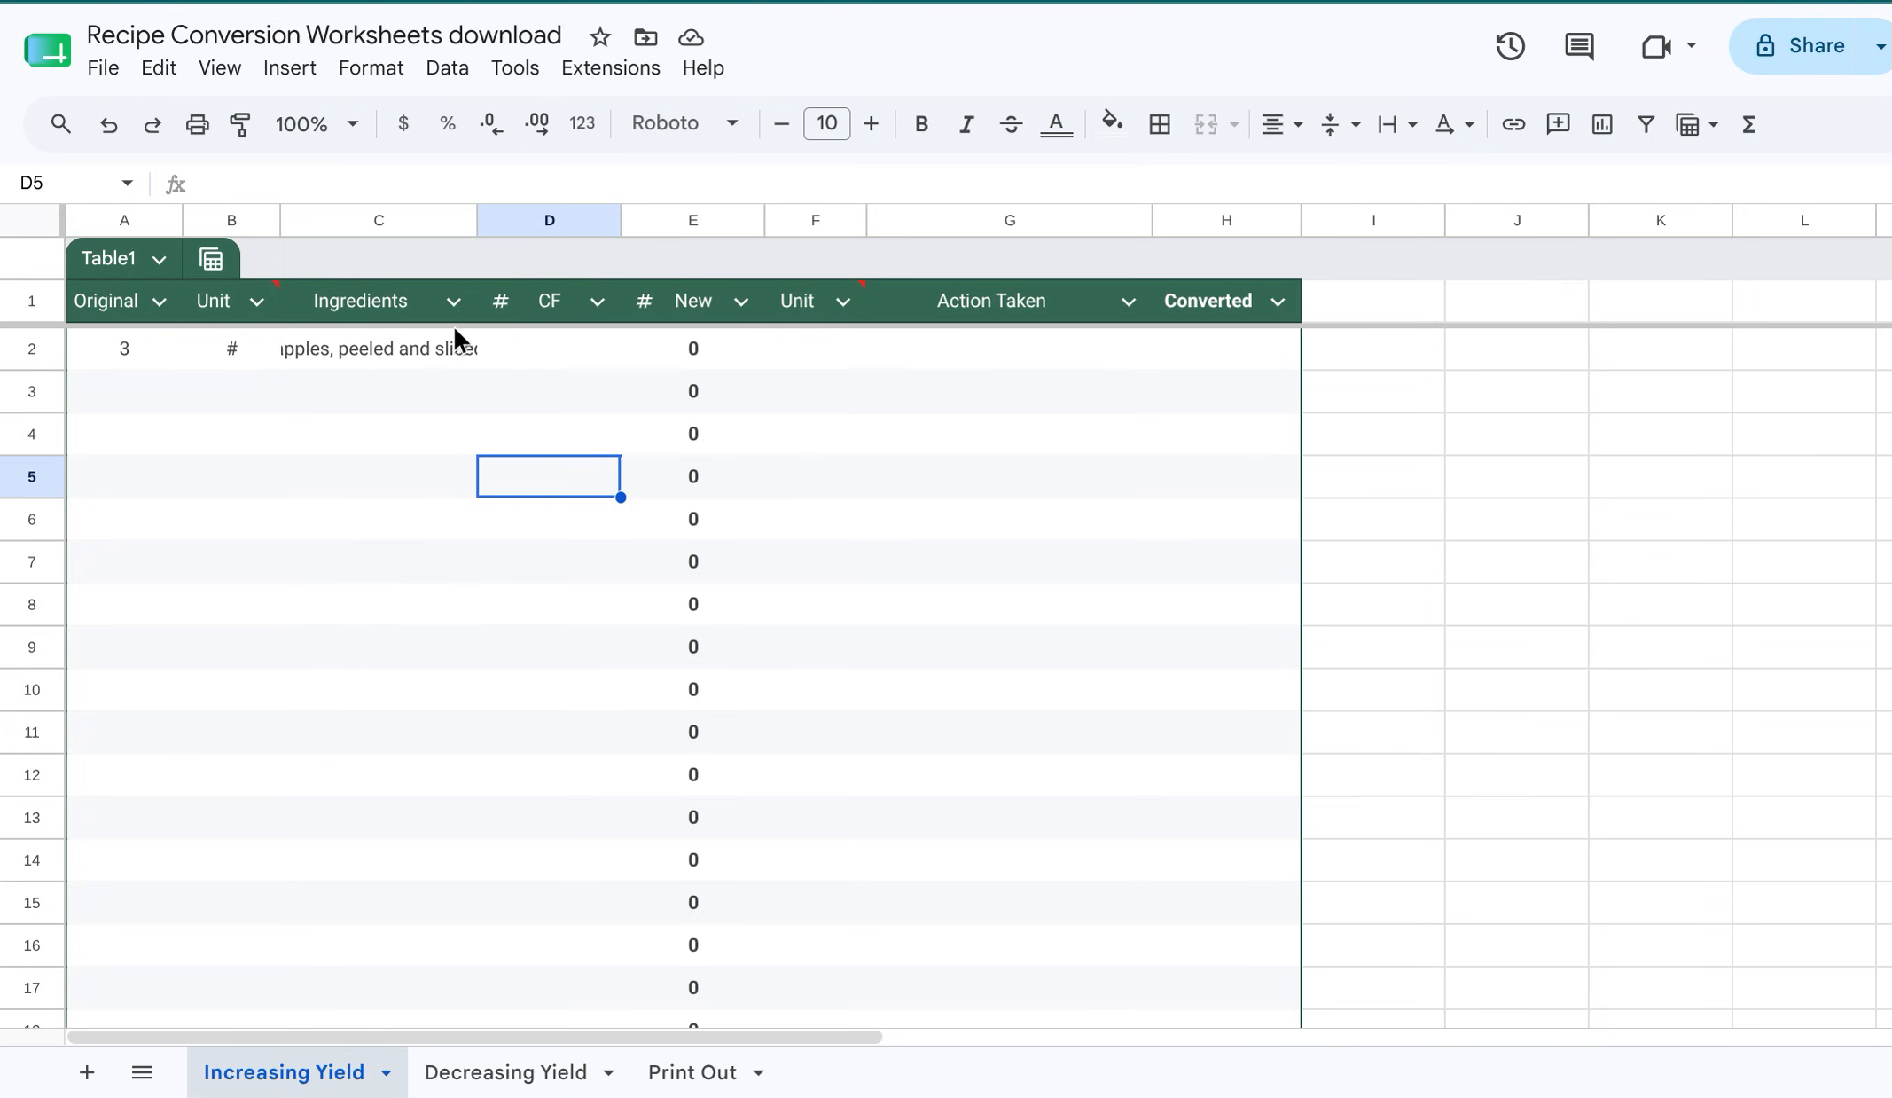
{"action": "left_click", "coordinate": [428, 224]}
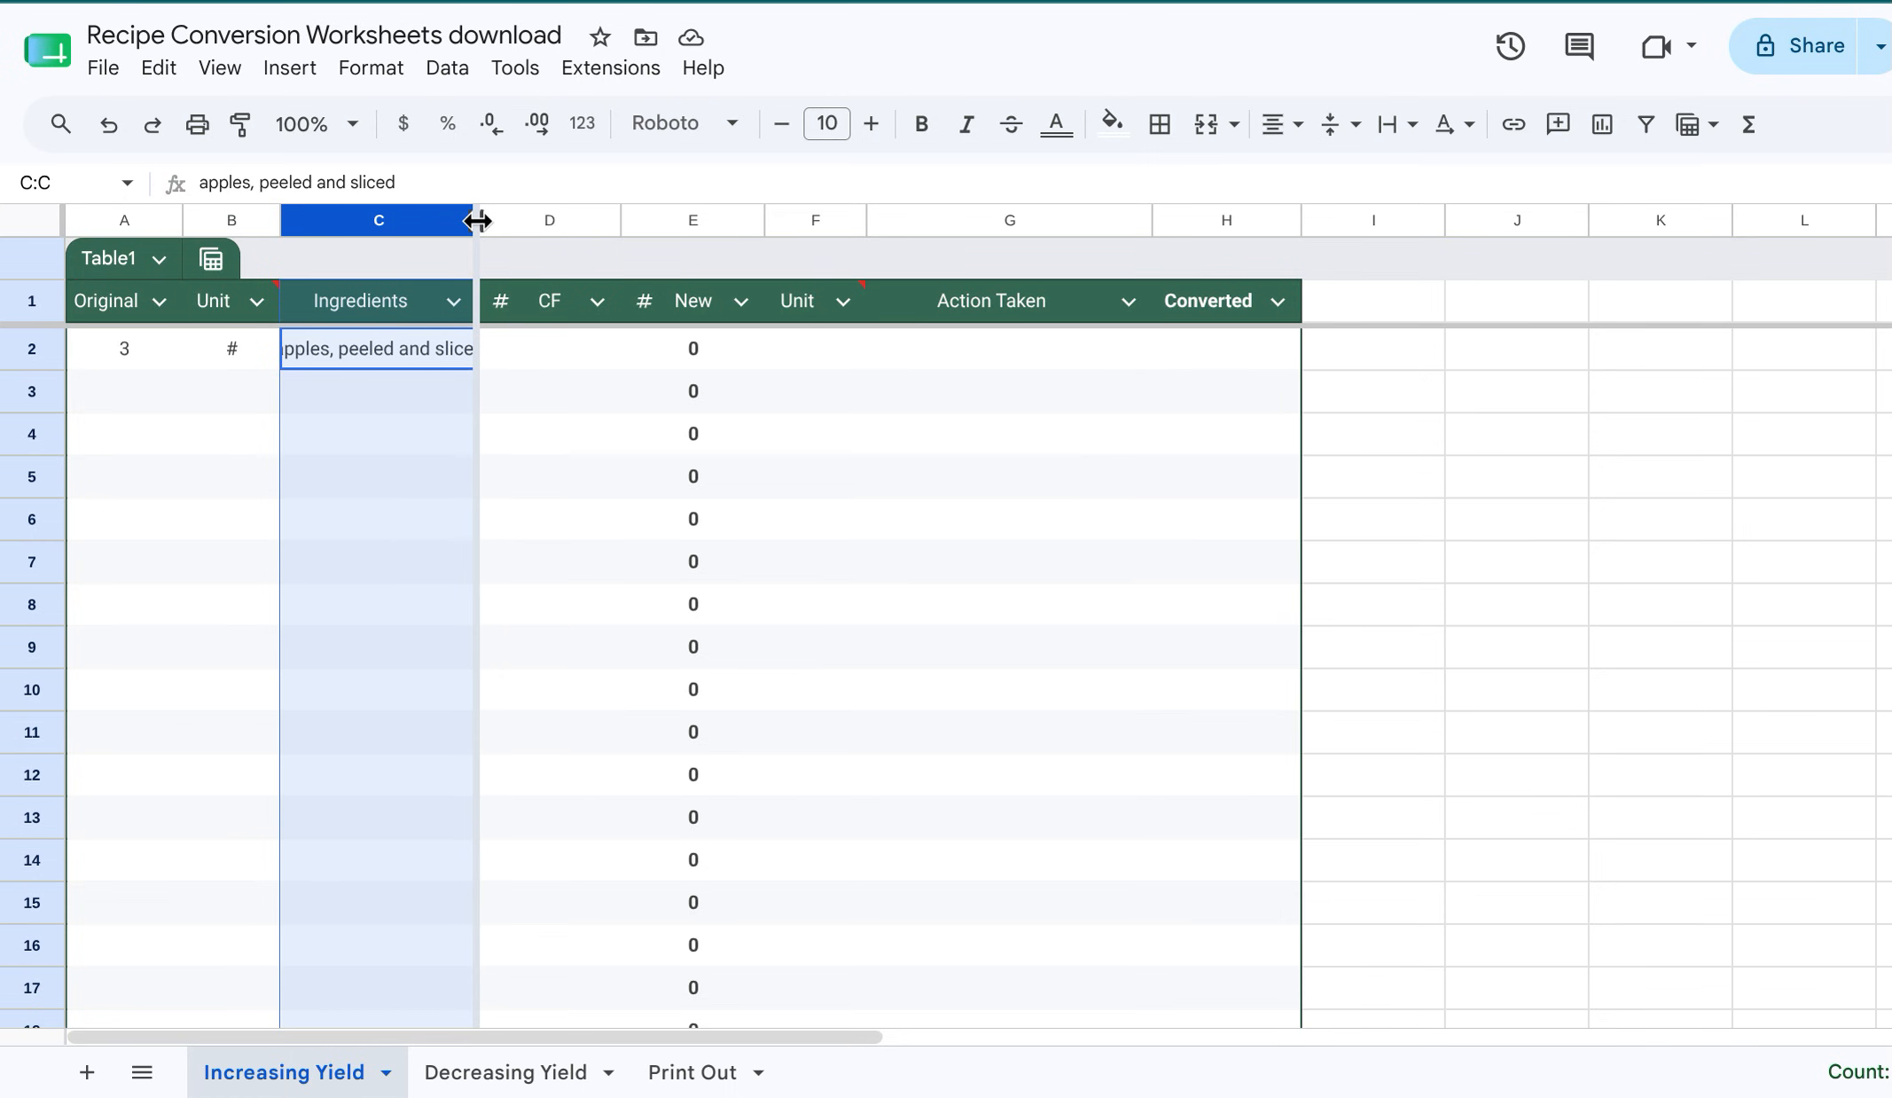
{"action": "mouse_move", "coordinate": [479, 221]}
{"action": "left_mouse_down"}
{"action": "mouse_move", "coordinate": [502, 220]}
{"action": "mouse_move", "coordinate": [411, 220]}
{"action": "mouse_move", "coordinate": [510, 229]}
{"action": "left_mouse_up"}
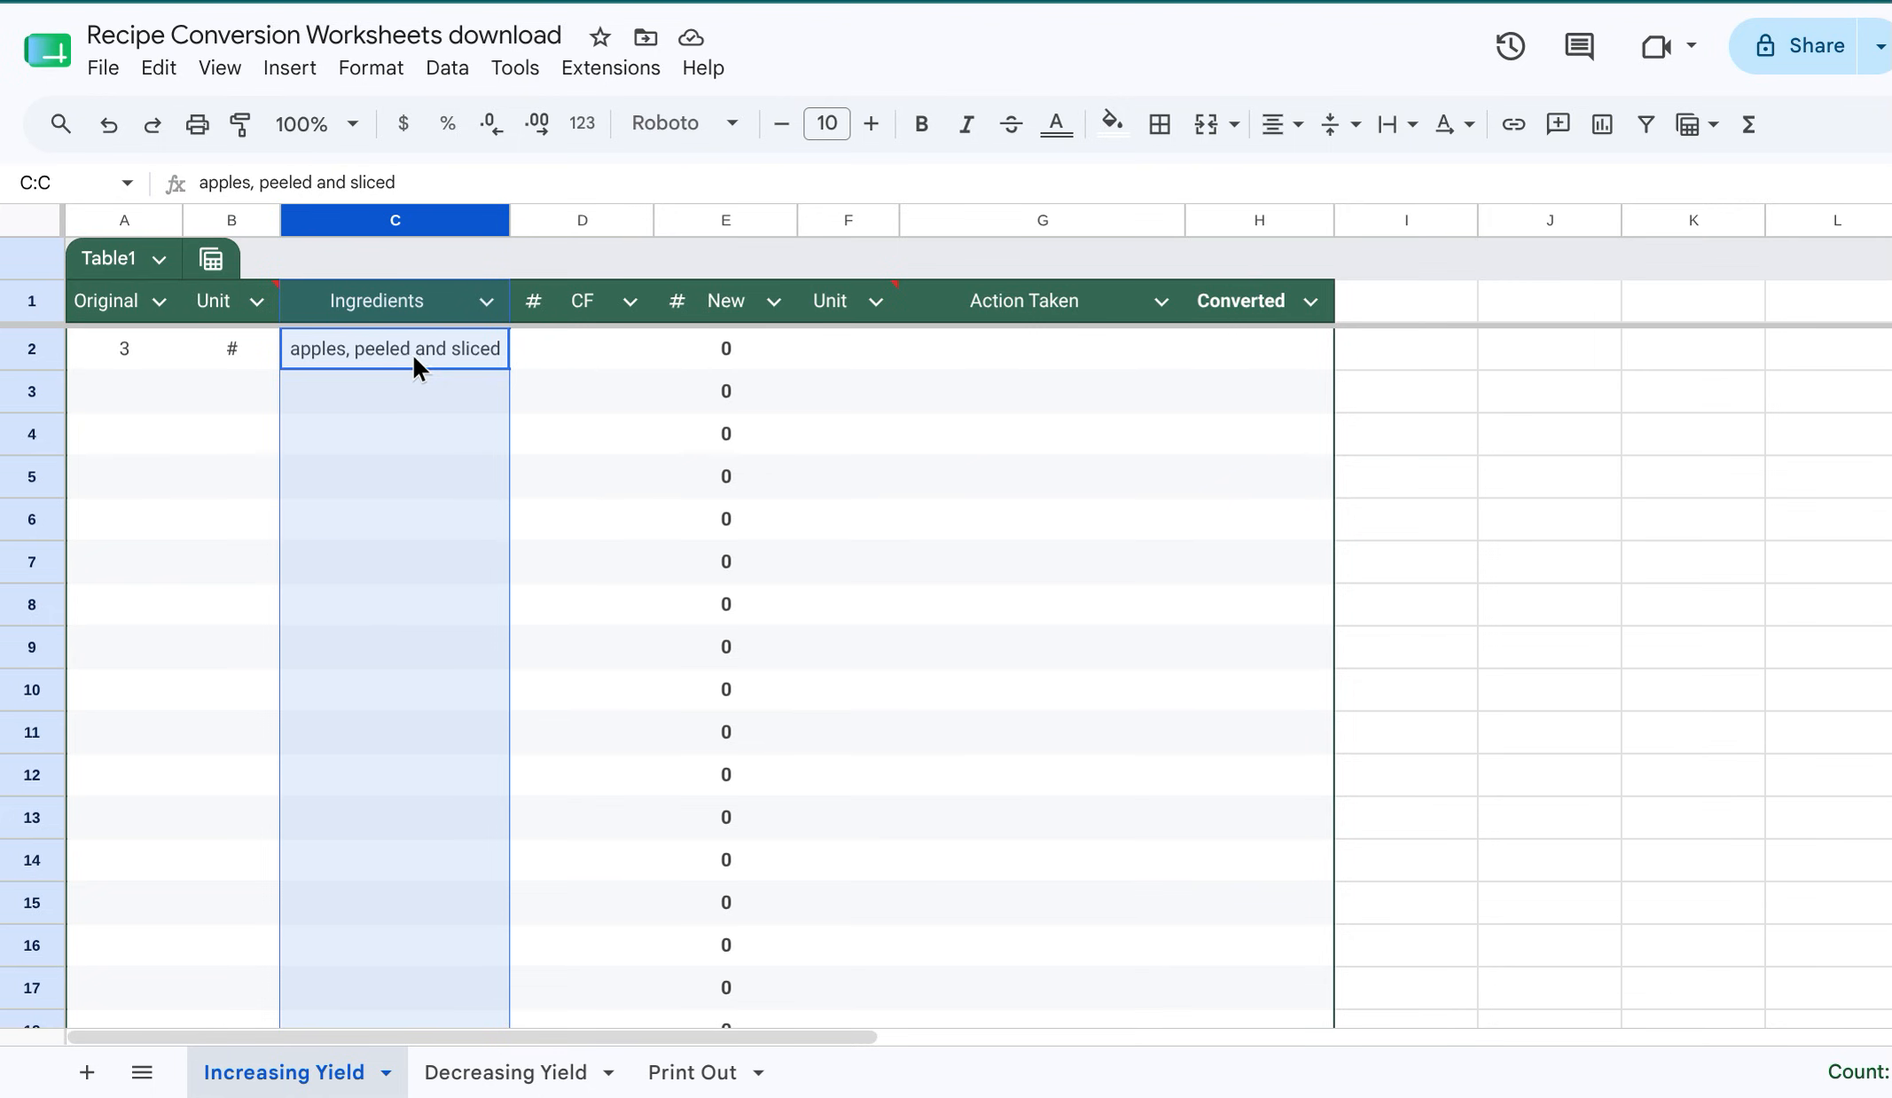
Enter 4 as the conversion factor for the apples and check the formula behind their new quantity
{"action": "left_click", "coordinate": [592, 221]}
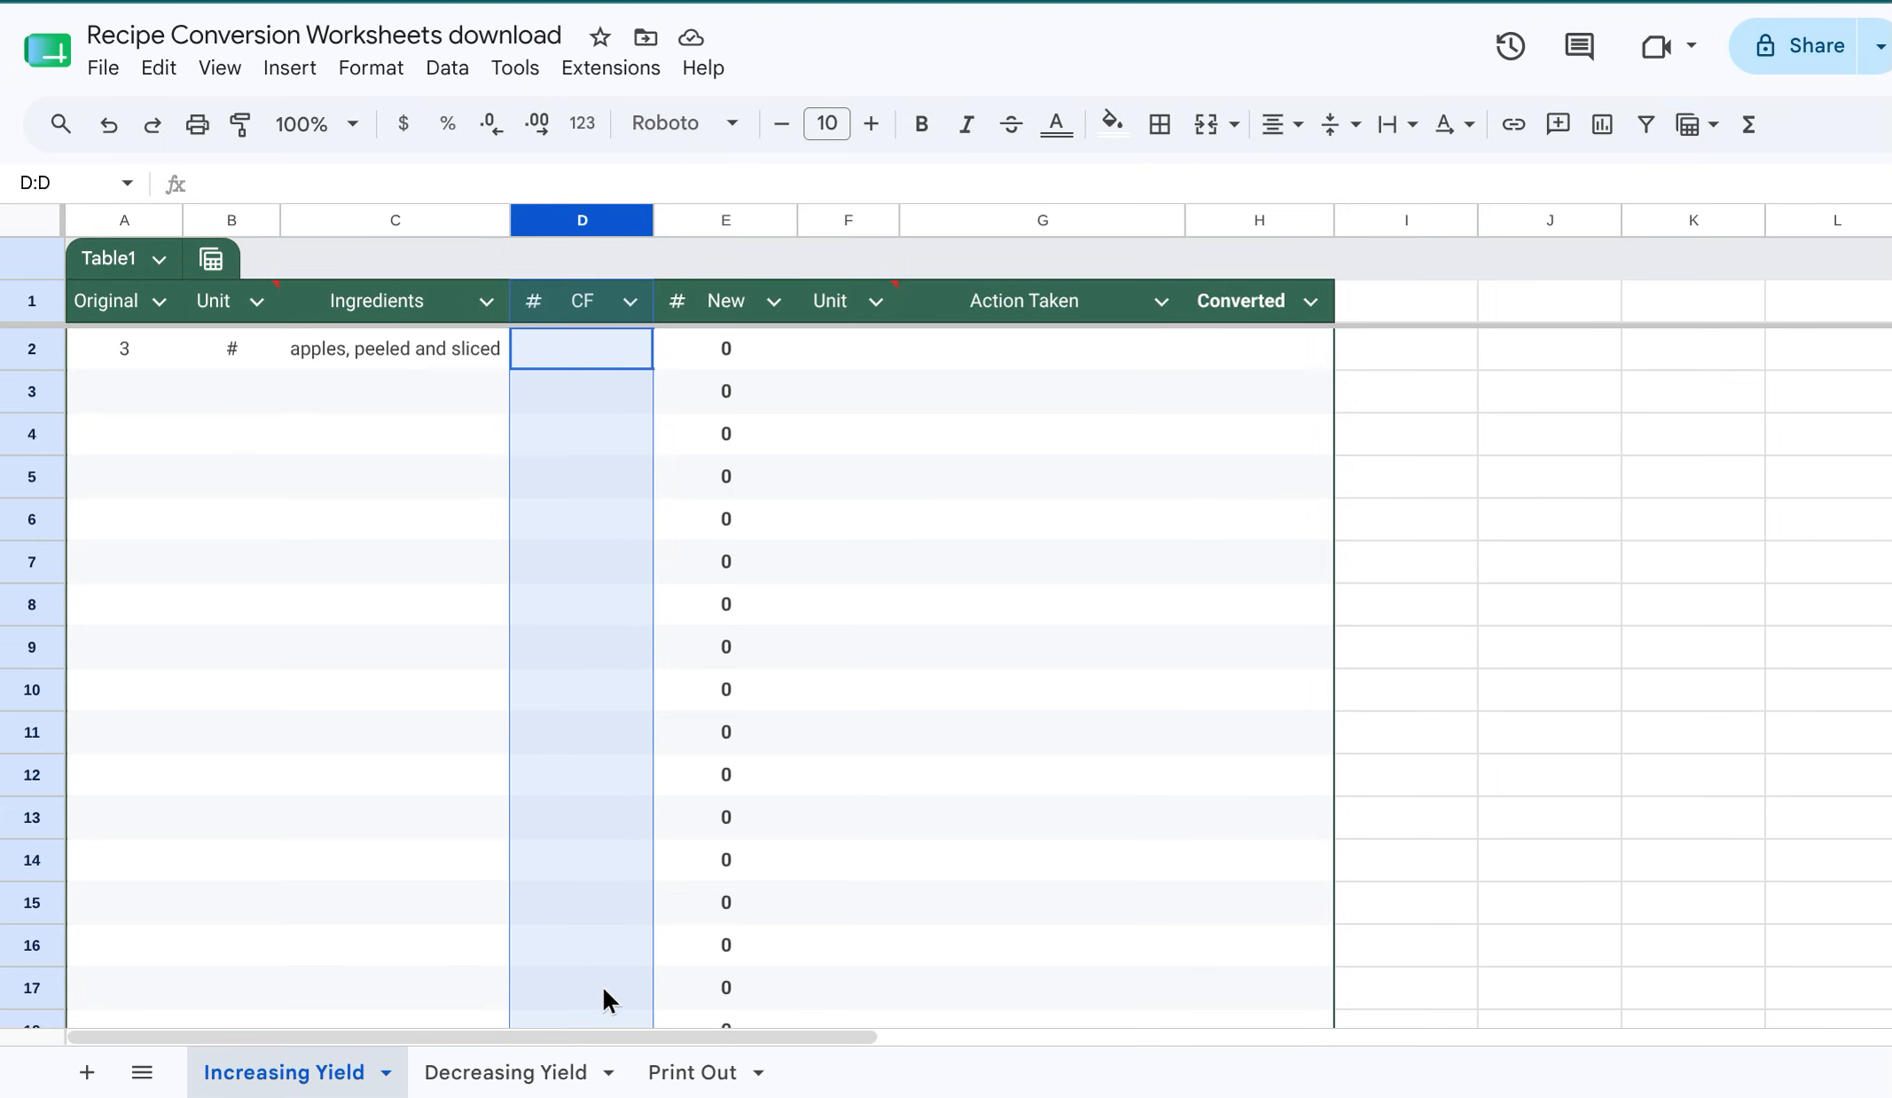
{"action": "double_click", "coordinate": [603, 351]}
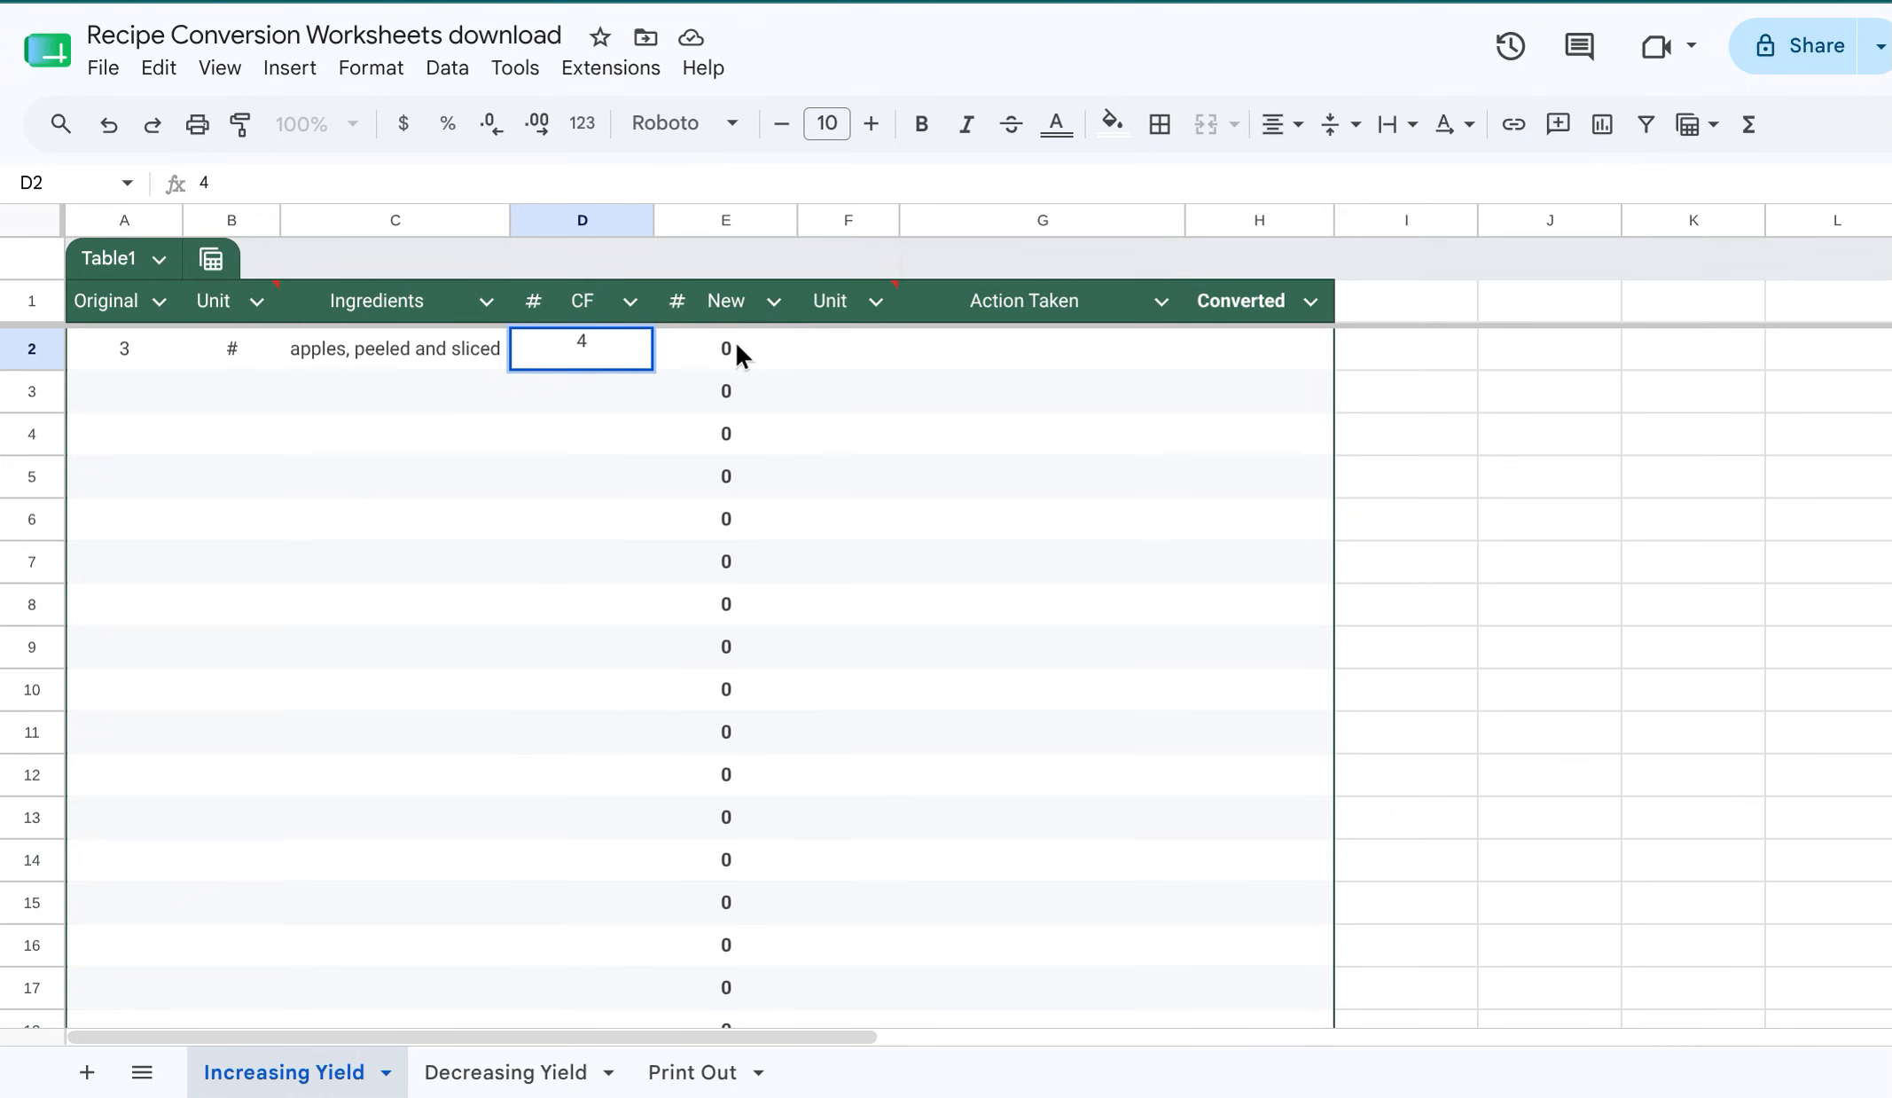
{"action": "key", "text": "Return"}
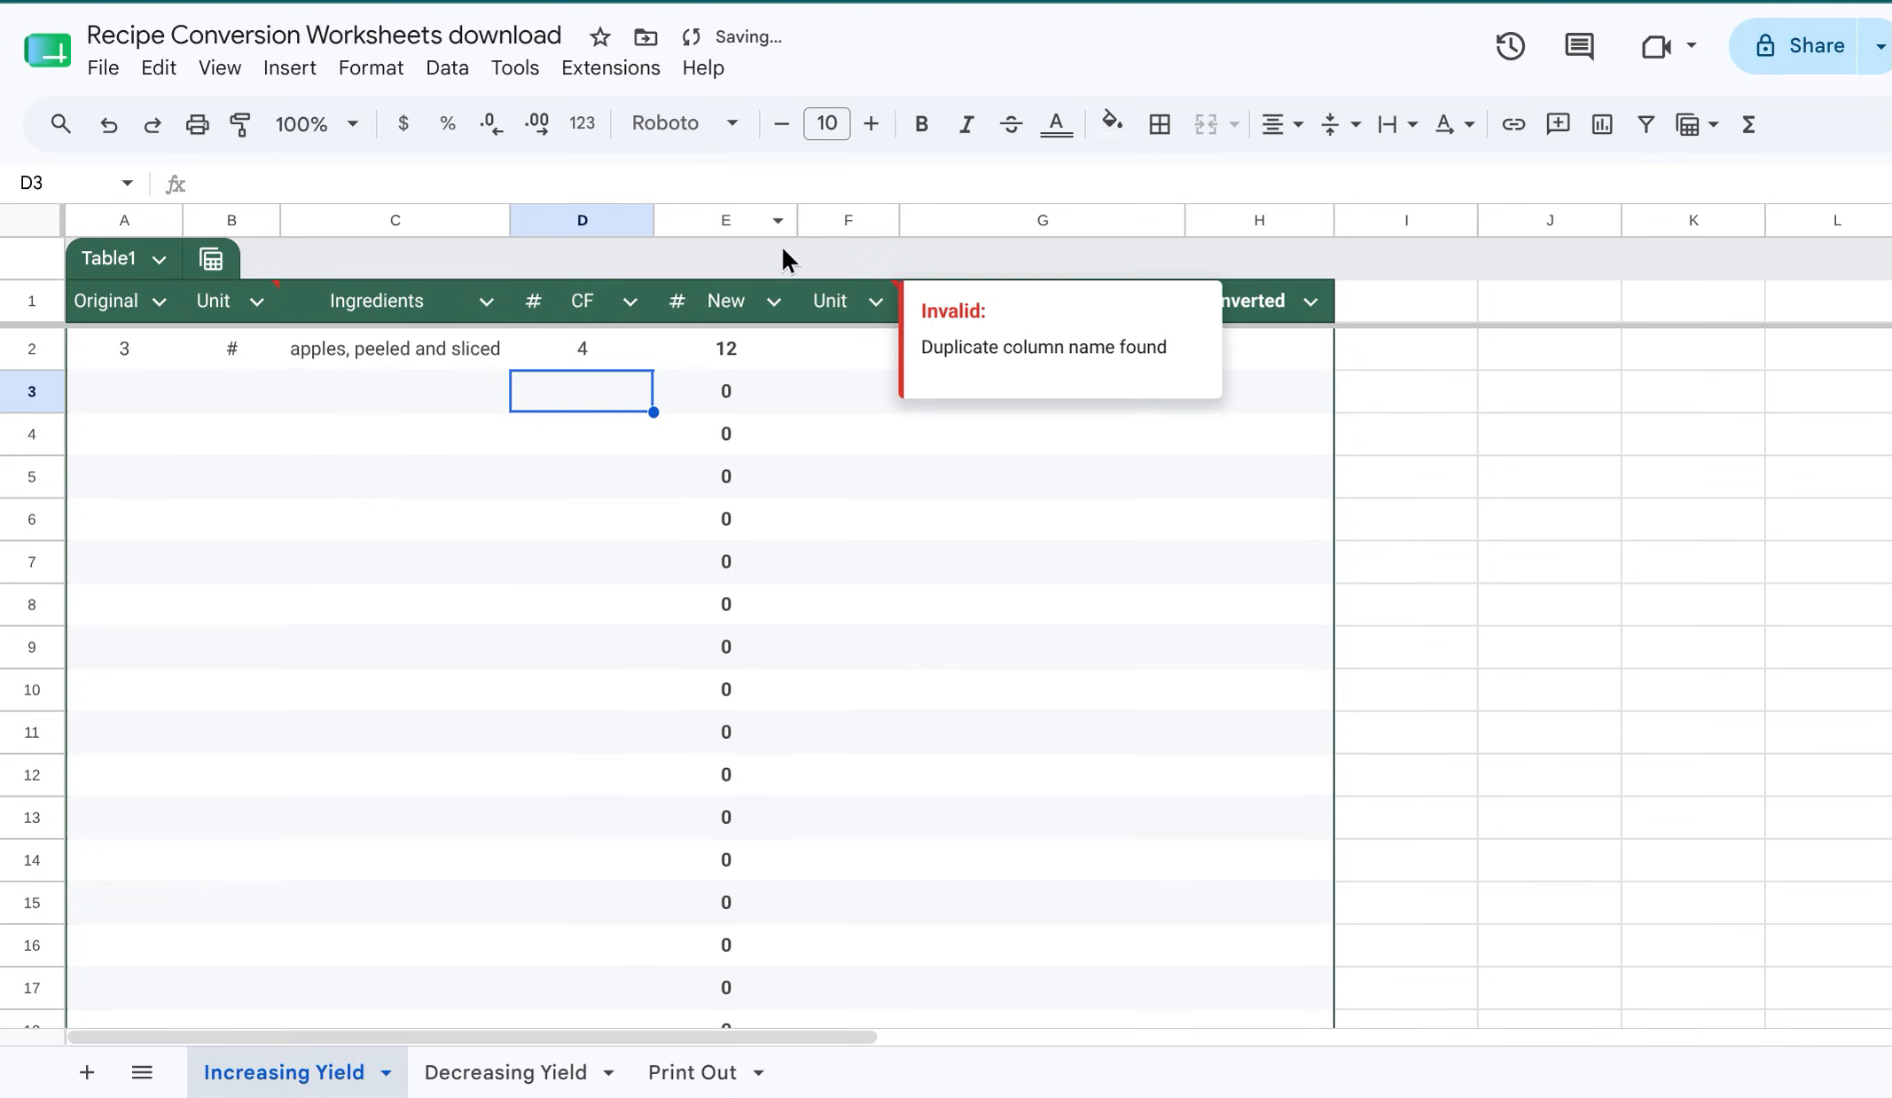
{"action": "double_click", "coordinate": [752, 344]}
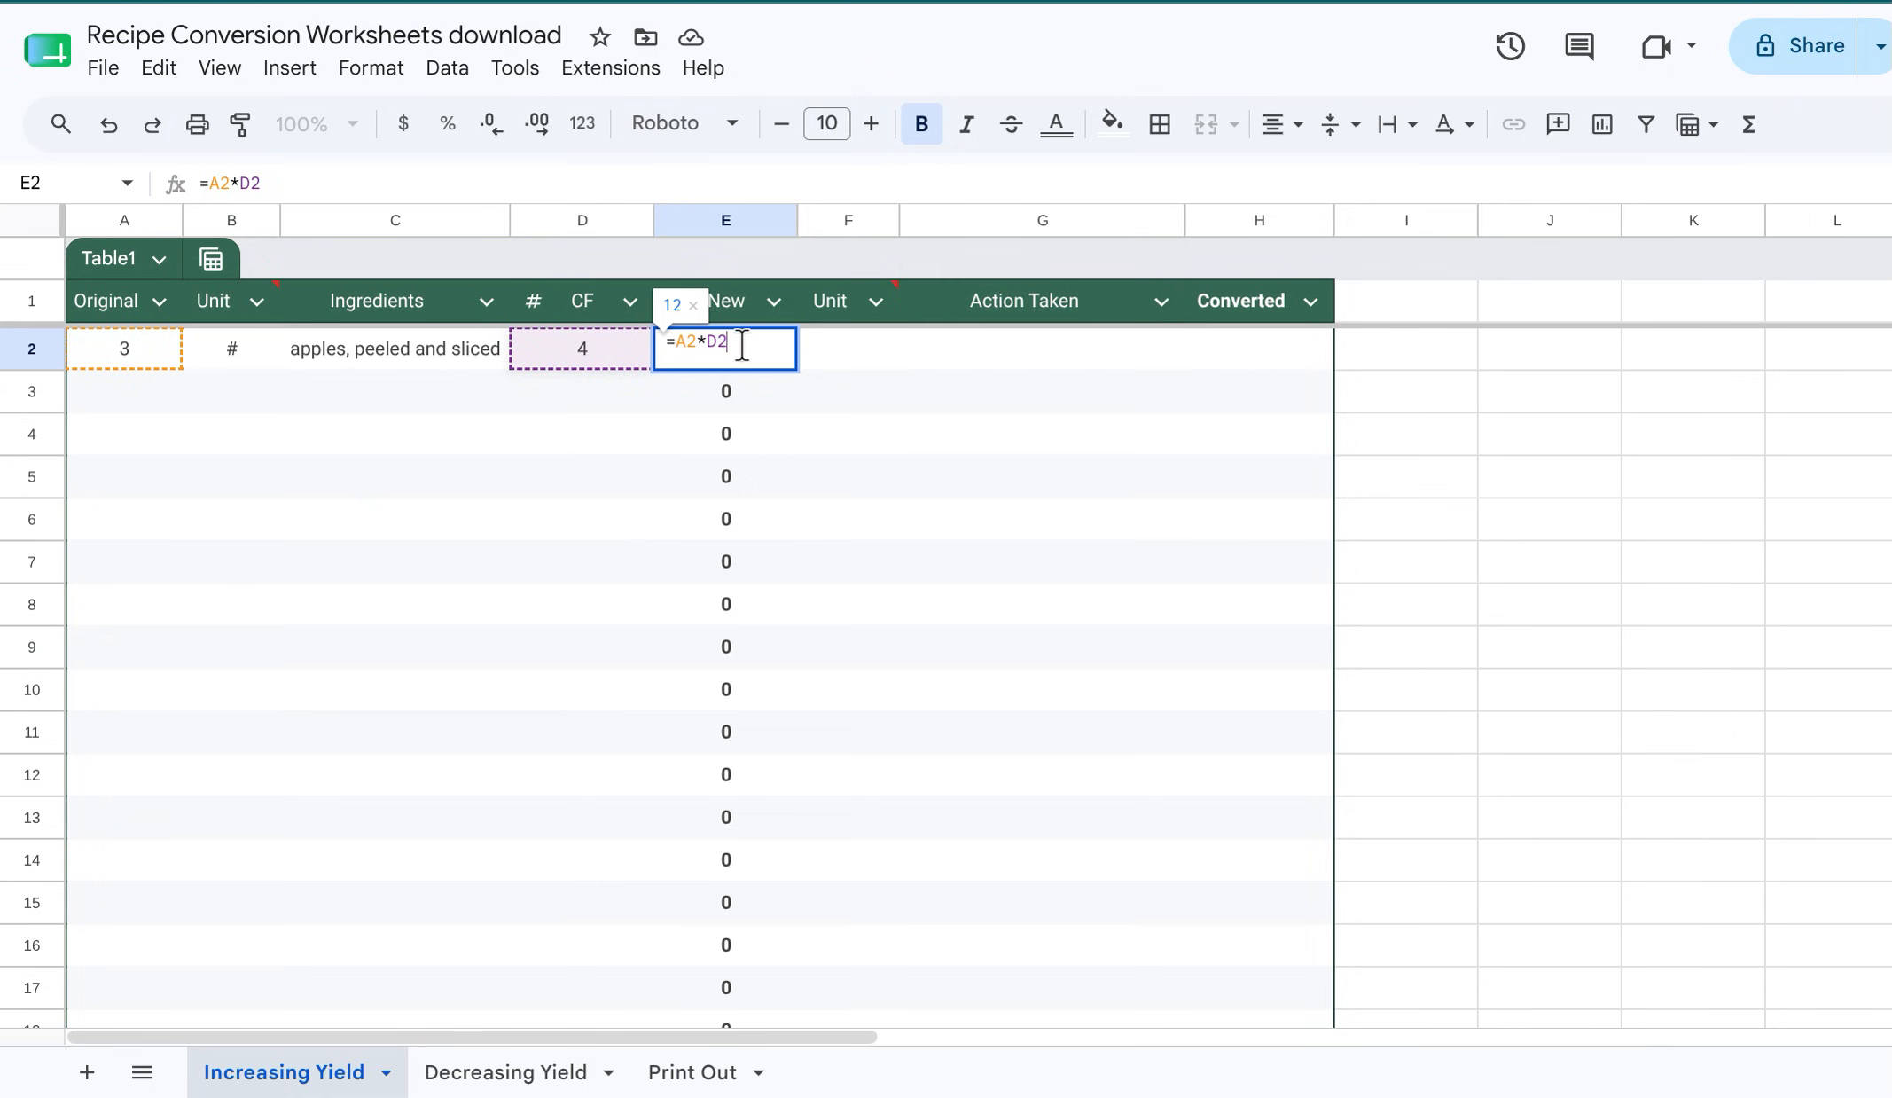
{"action": "key", "text": "Return"}
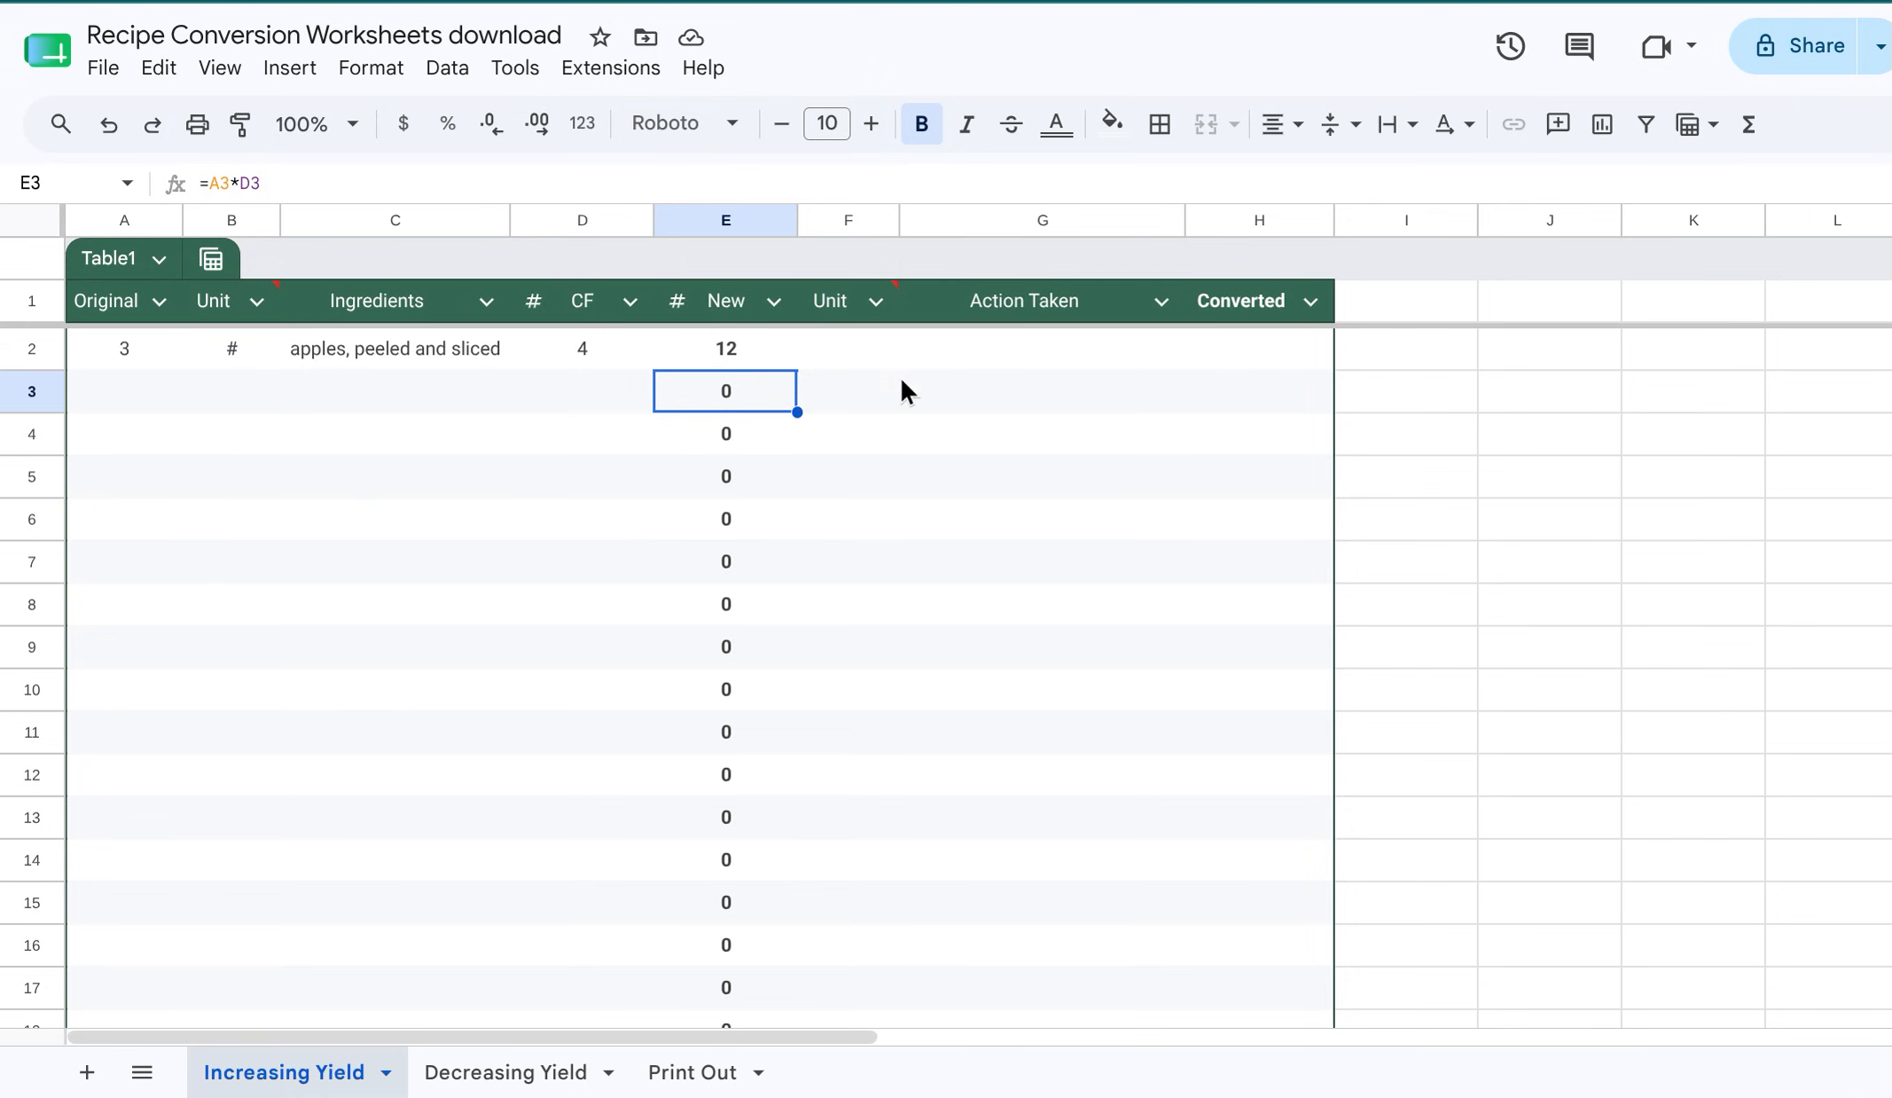
Enter # as the unit for the apples' new quantity and "none" as the action taken
{"action": "left_click", "coordinate": [847, 364]}
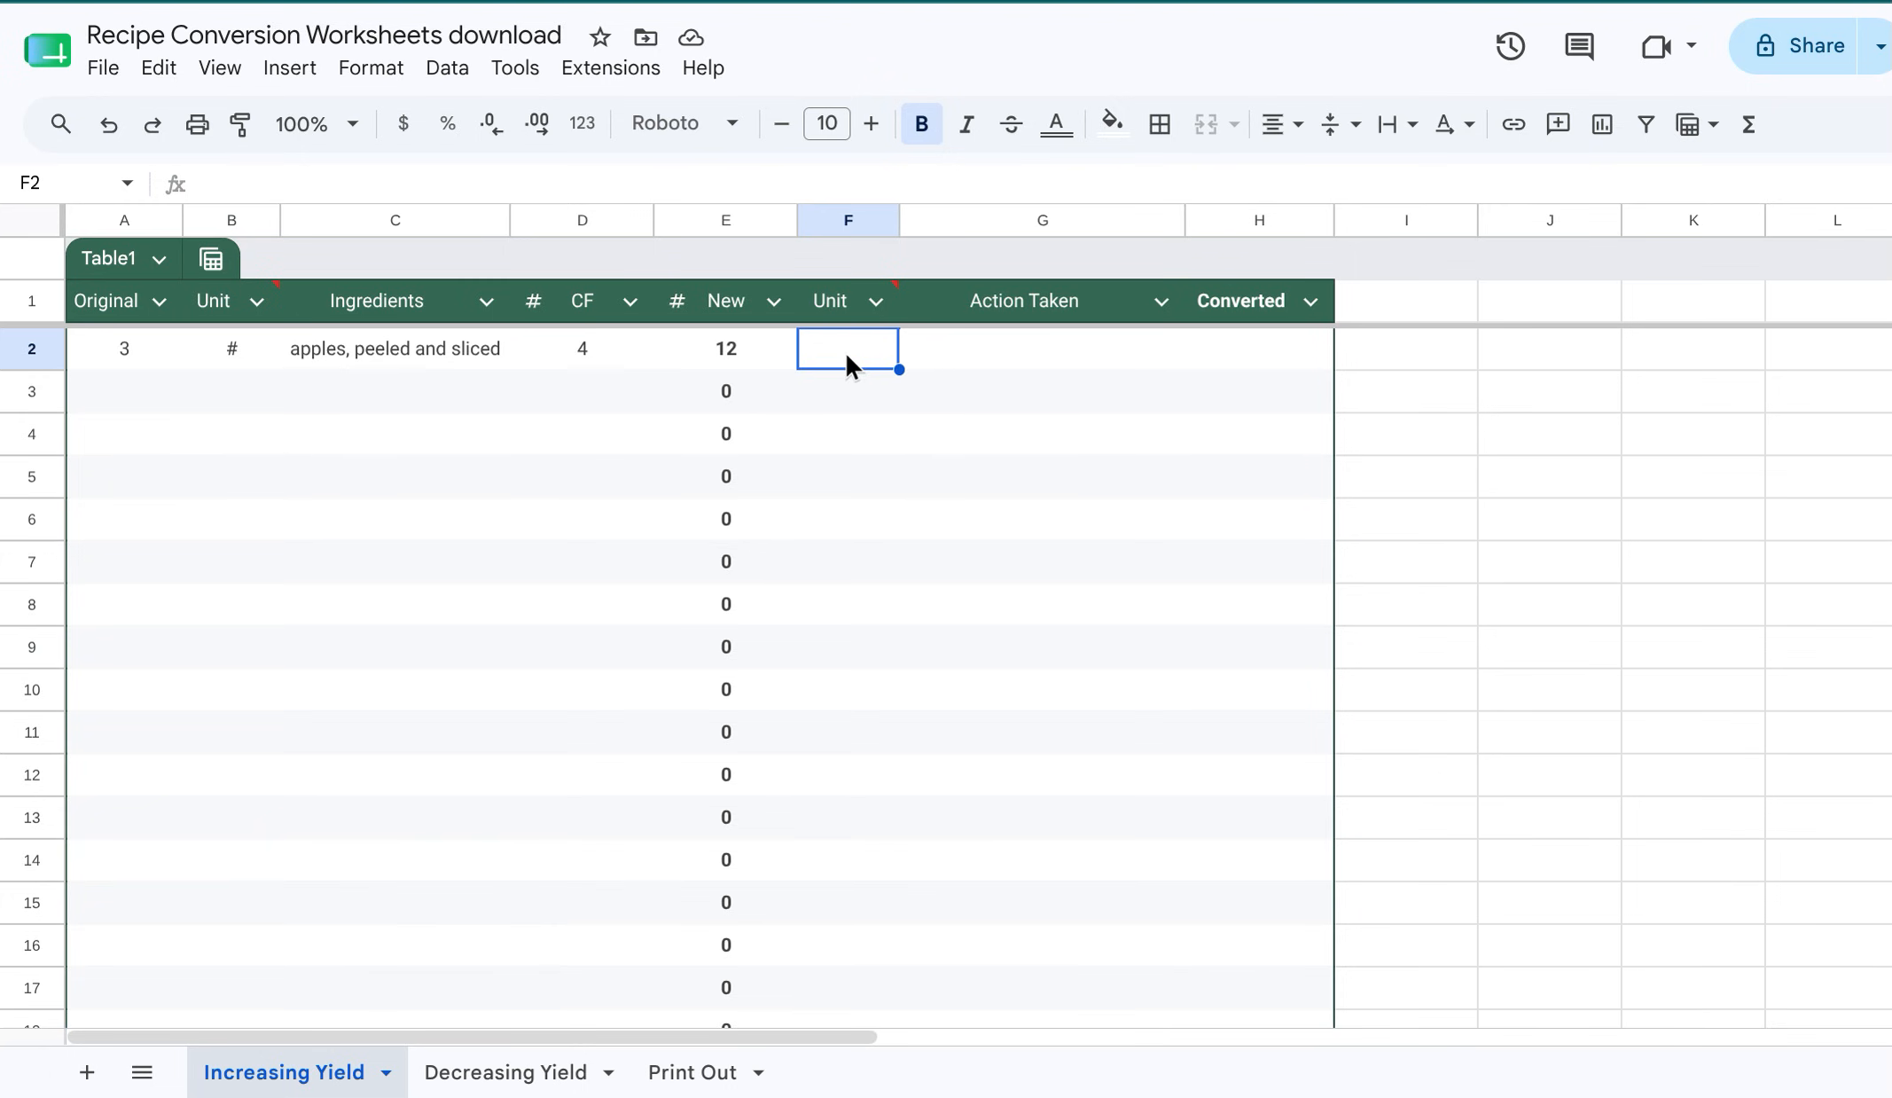
{"action": "type", "text": "#"}
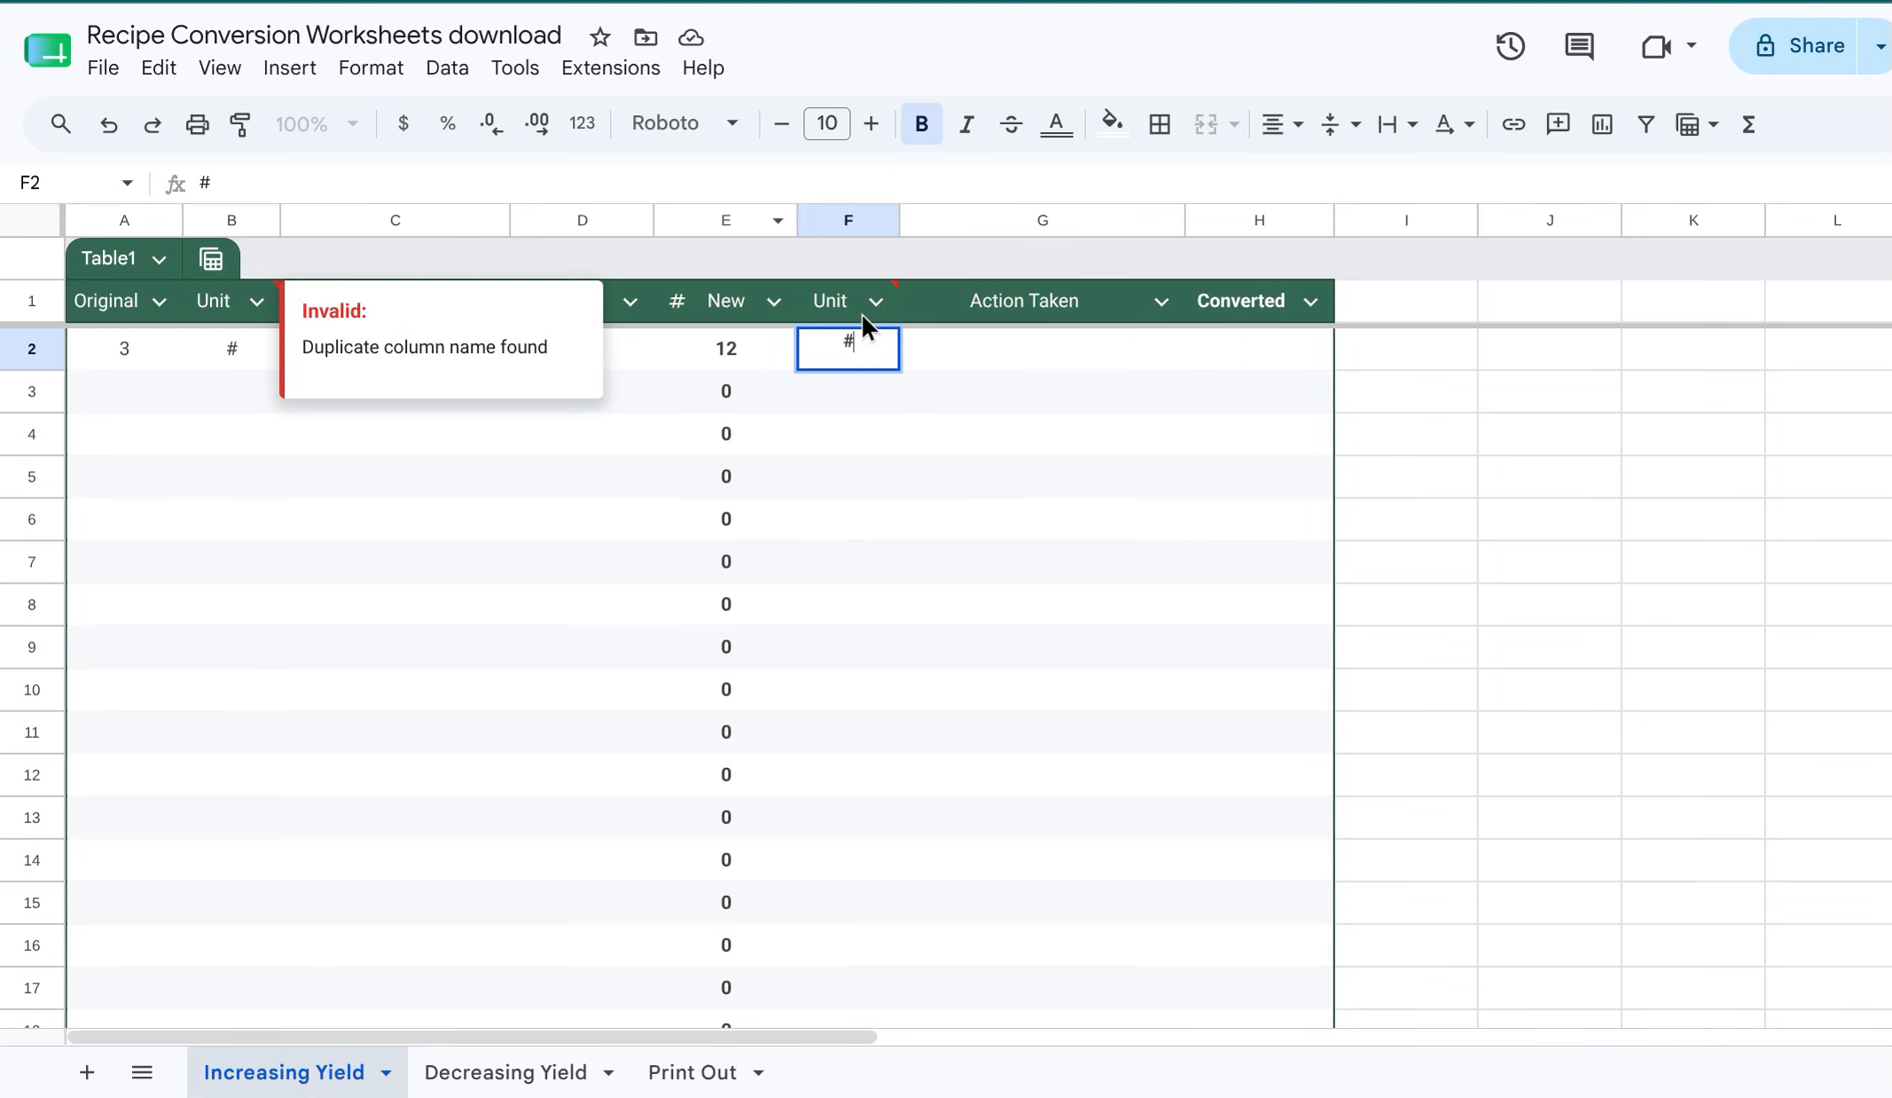
{"action": "mouse_move", "coordinate": [869, 330]}
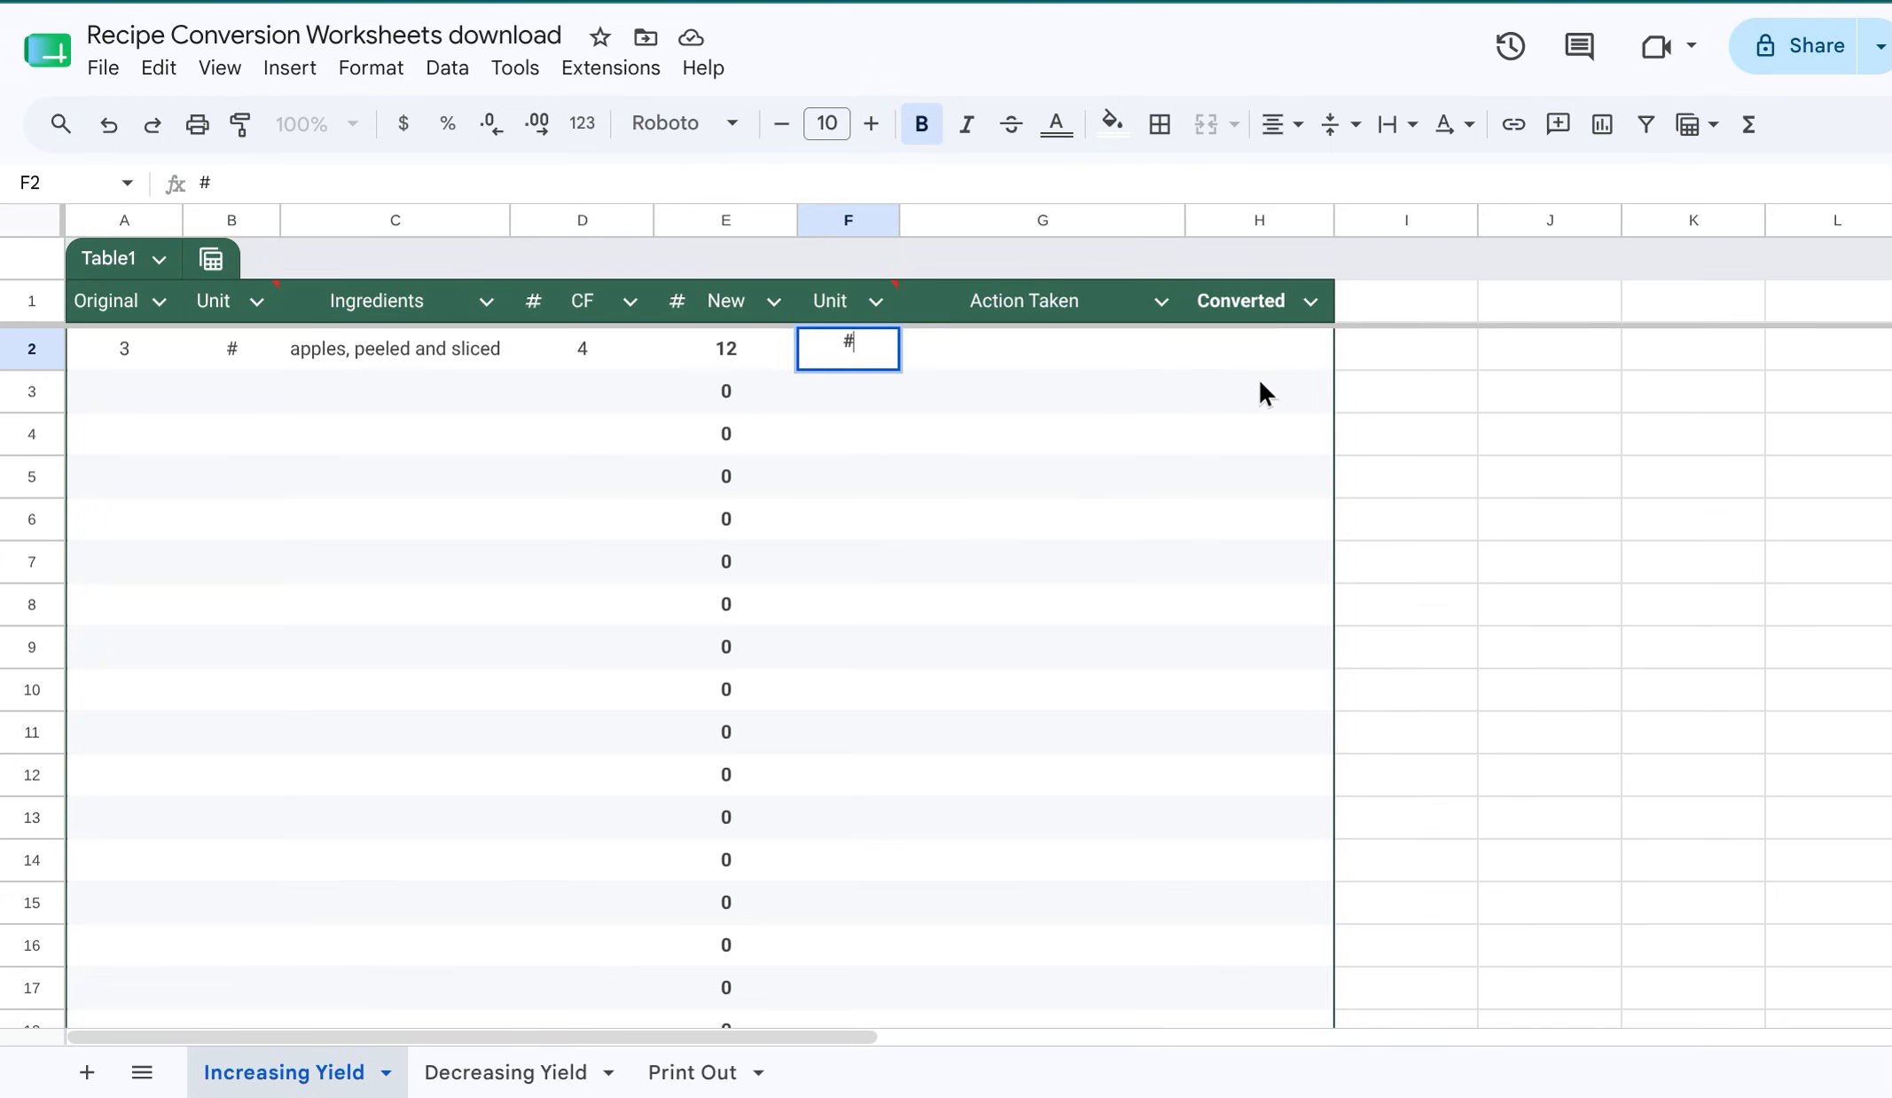
{"action": "left_click", "coordinate": [1079, 332]}
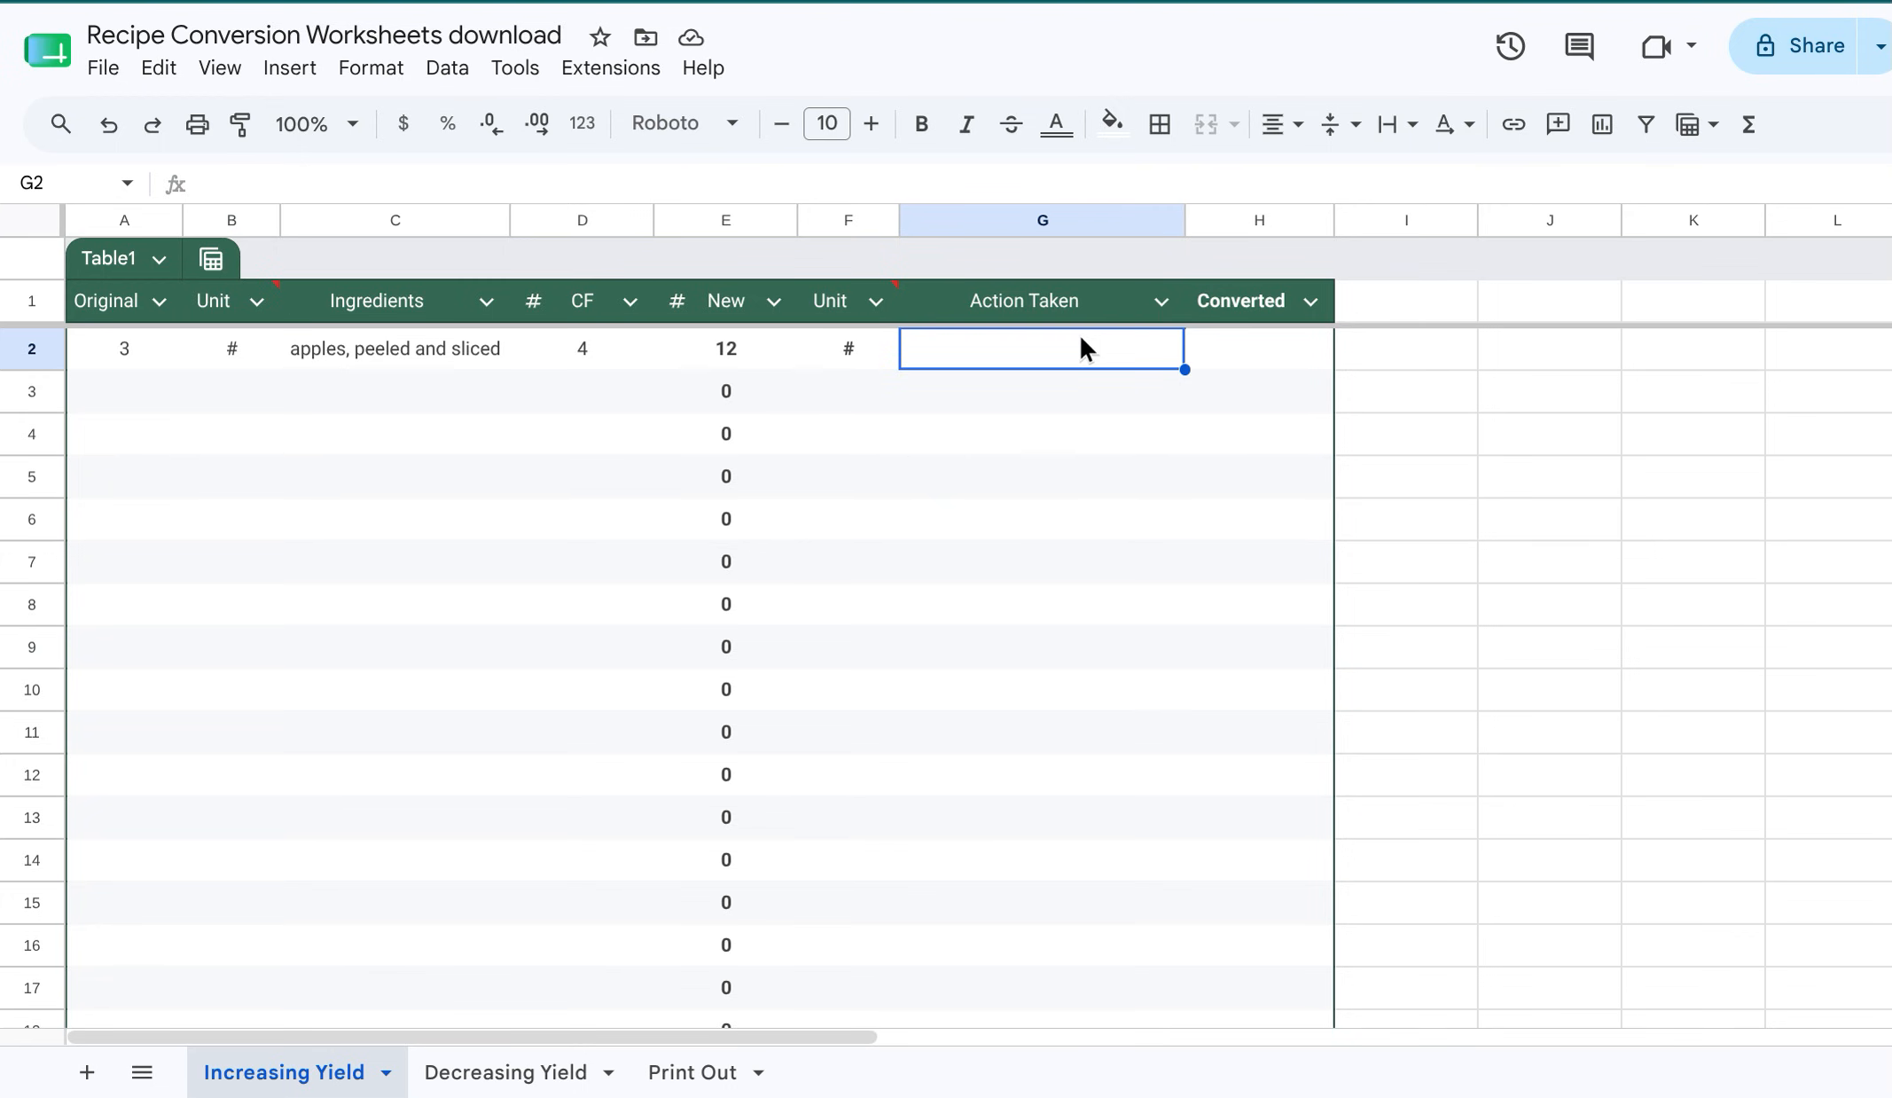
{"action": "double_click", "coordinate": [1082, 350]}
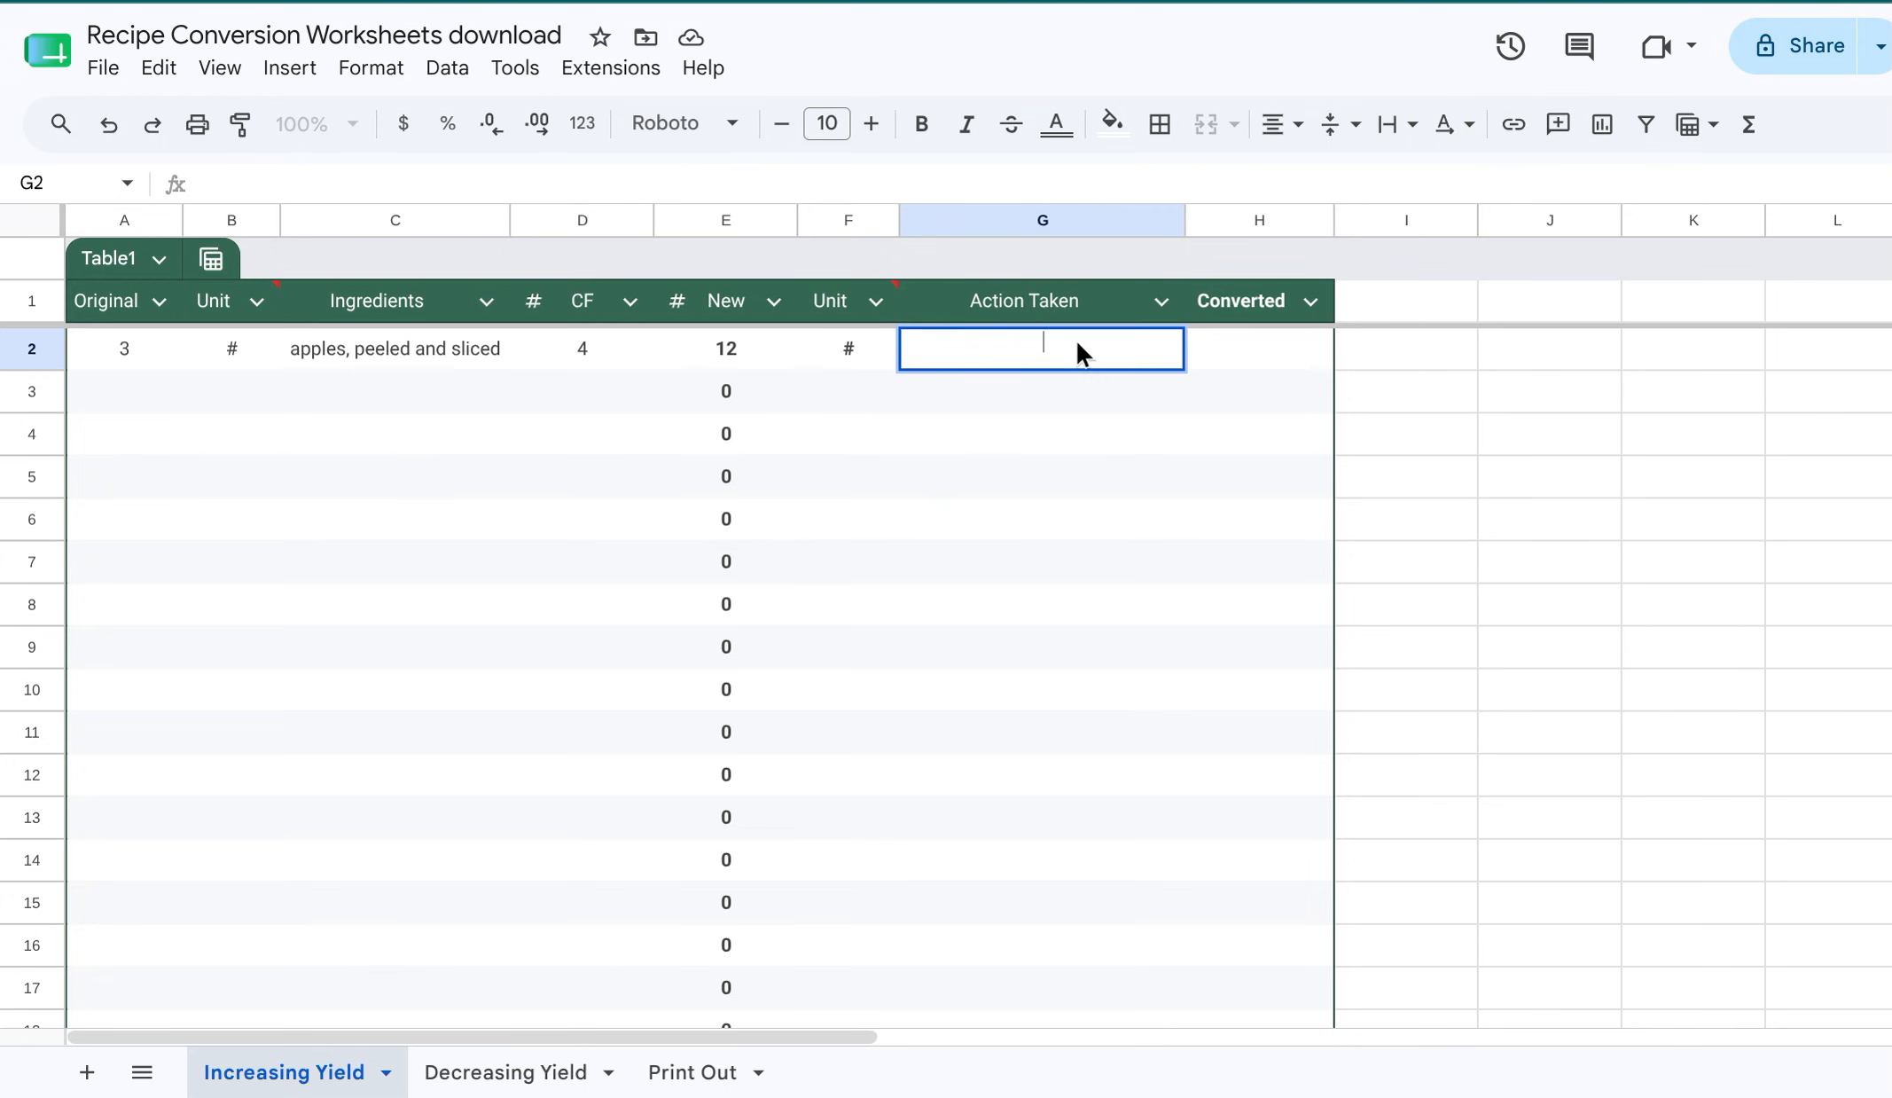
{"action": "type", "text": "n"}
{"action": "key", "text": "BackSpace"}
{"action": "type", "text": "none"}
Enter 12# as the converted amount for the apples
{"action": "left_click", "coordinate": [1260, 350]}
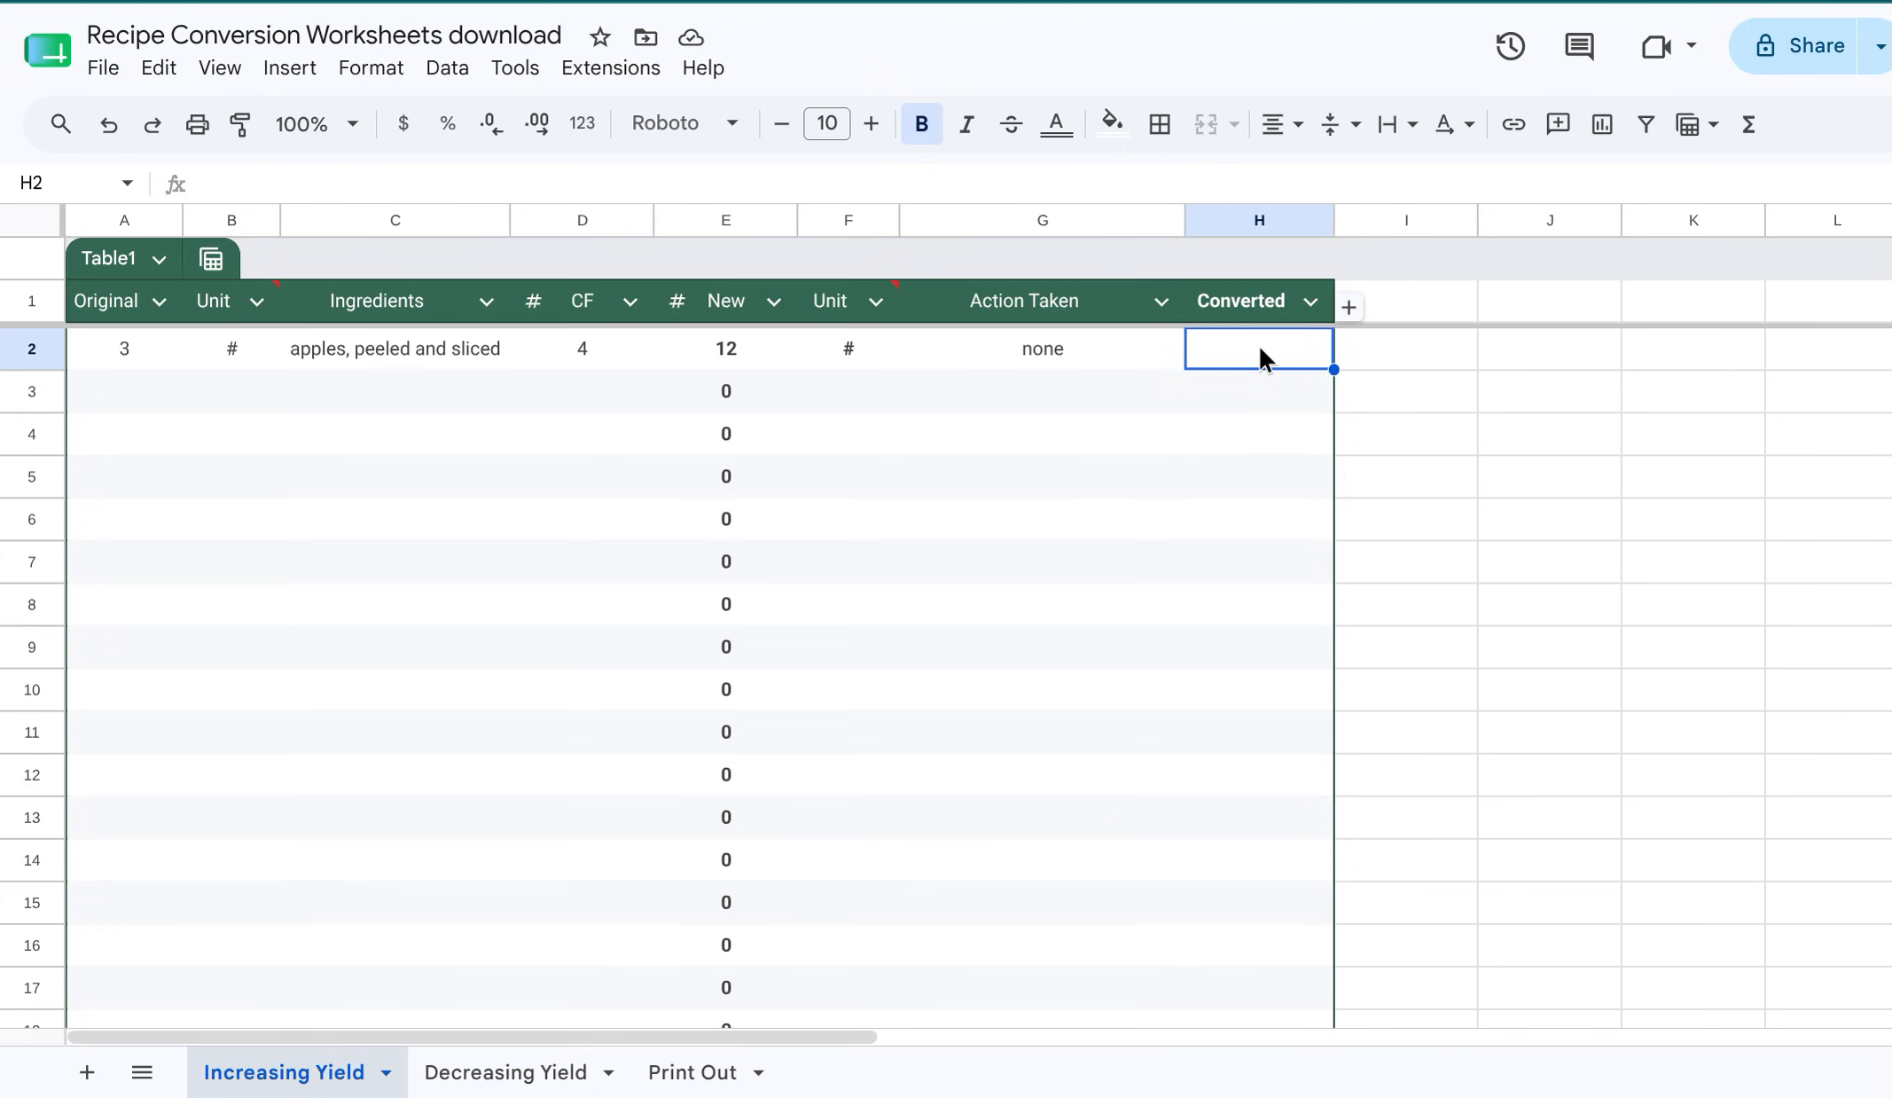
{"action": "type", "text": "12"}
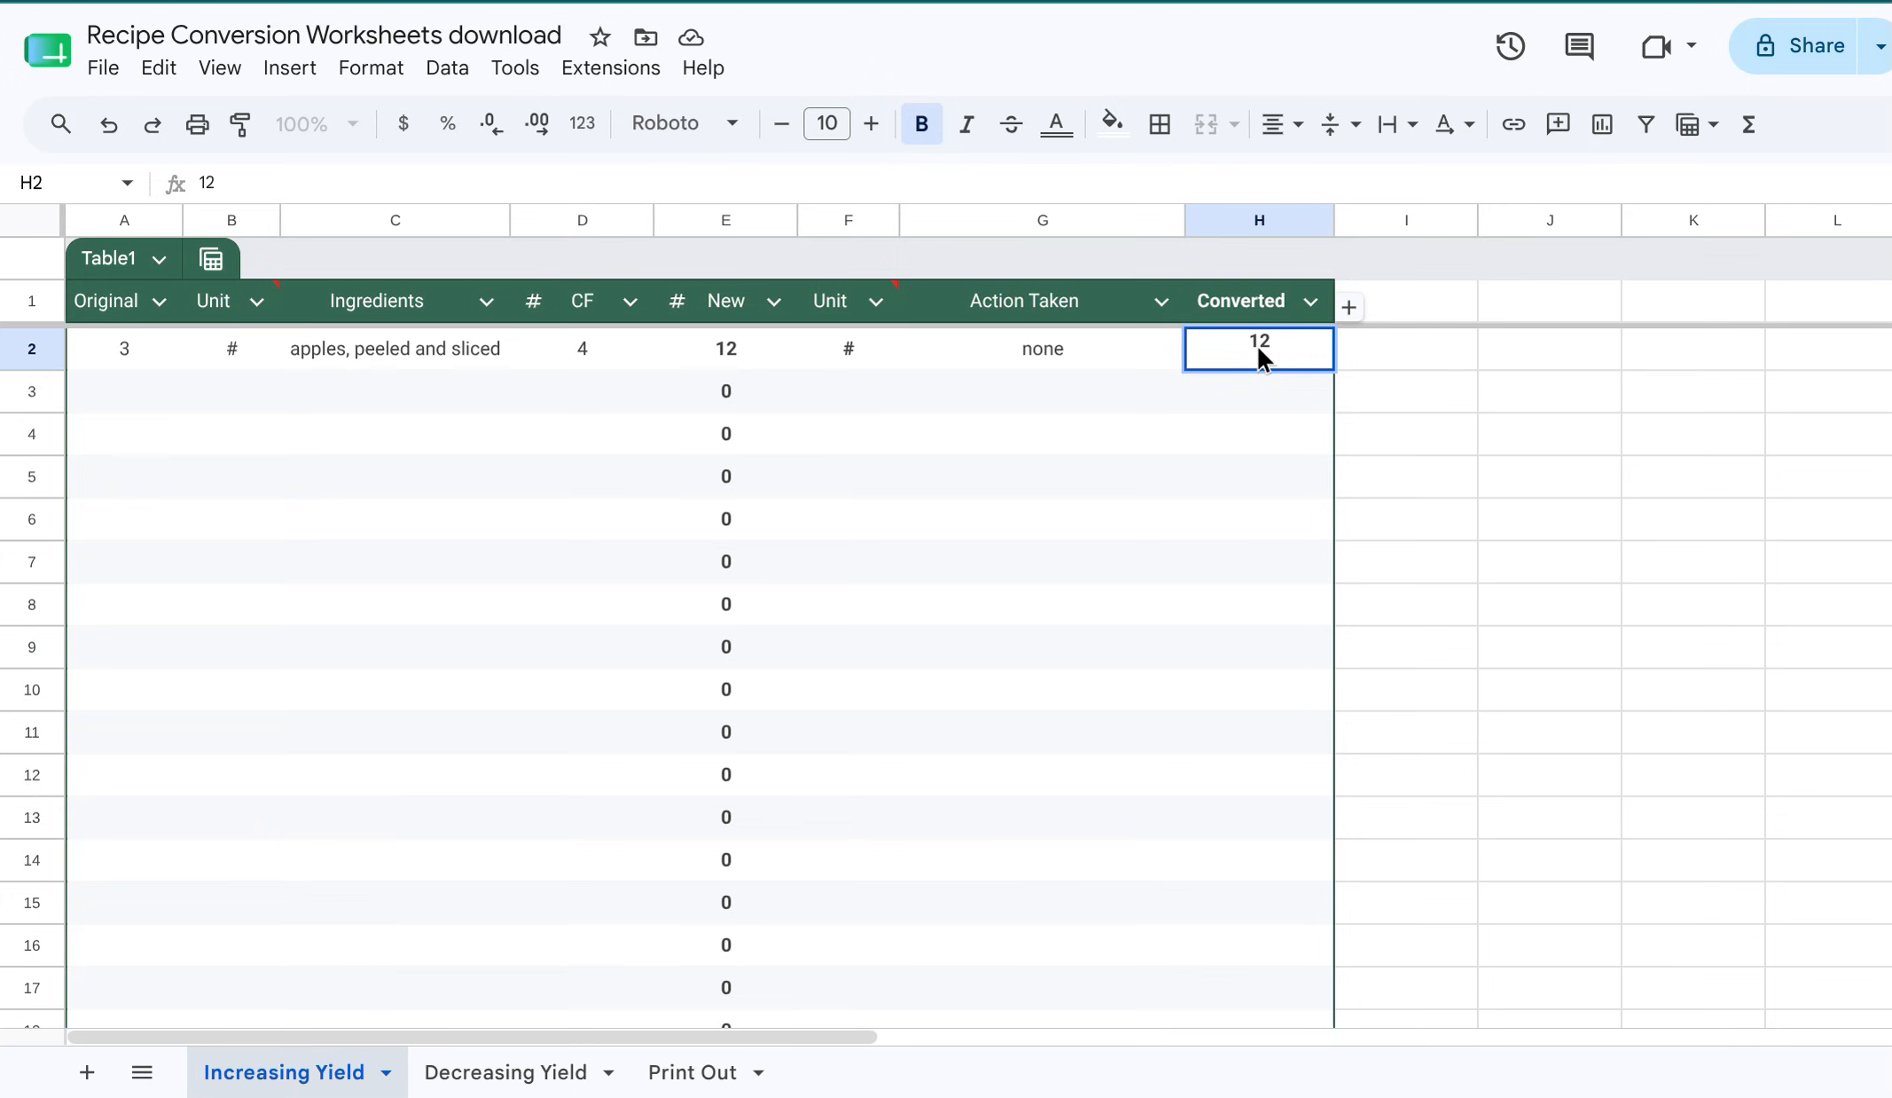
{"action": "type", "text": "#"}
{"action": "key", "text": "Return"}
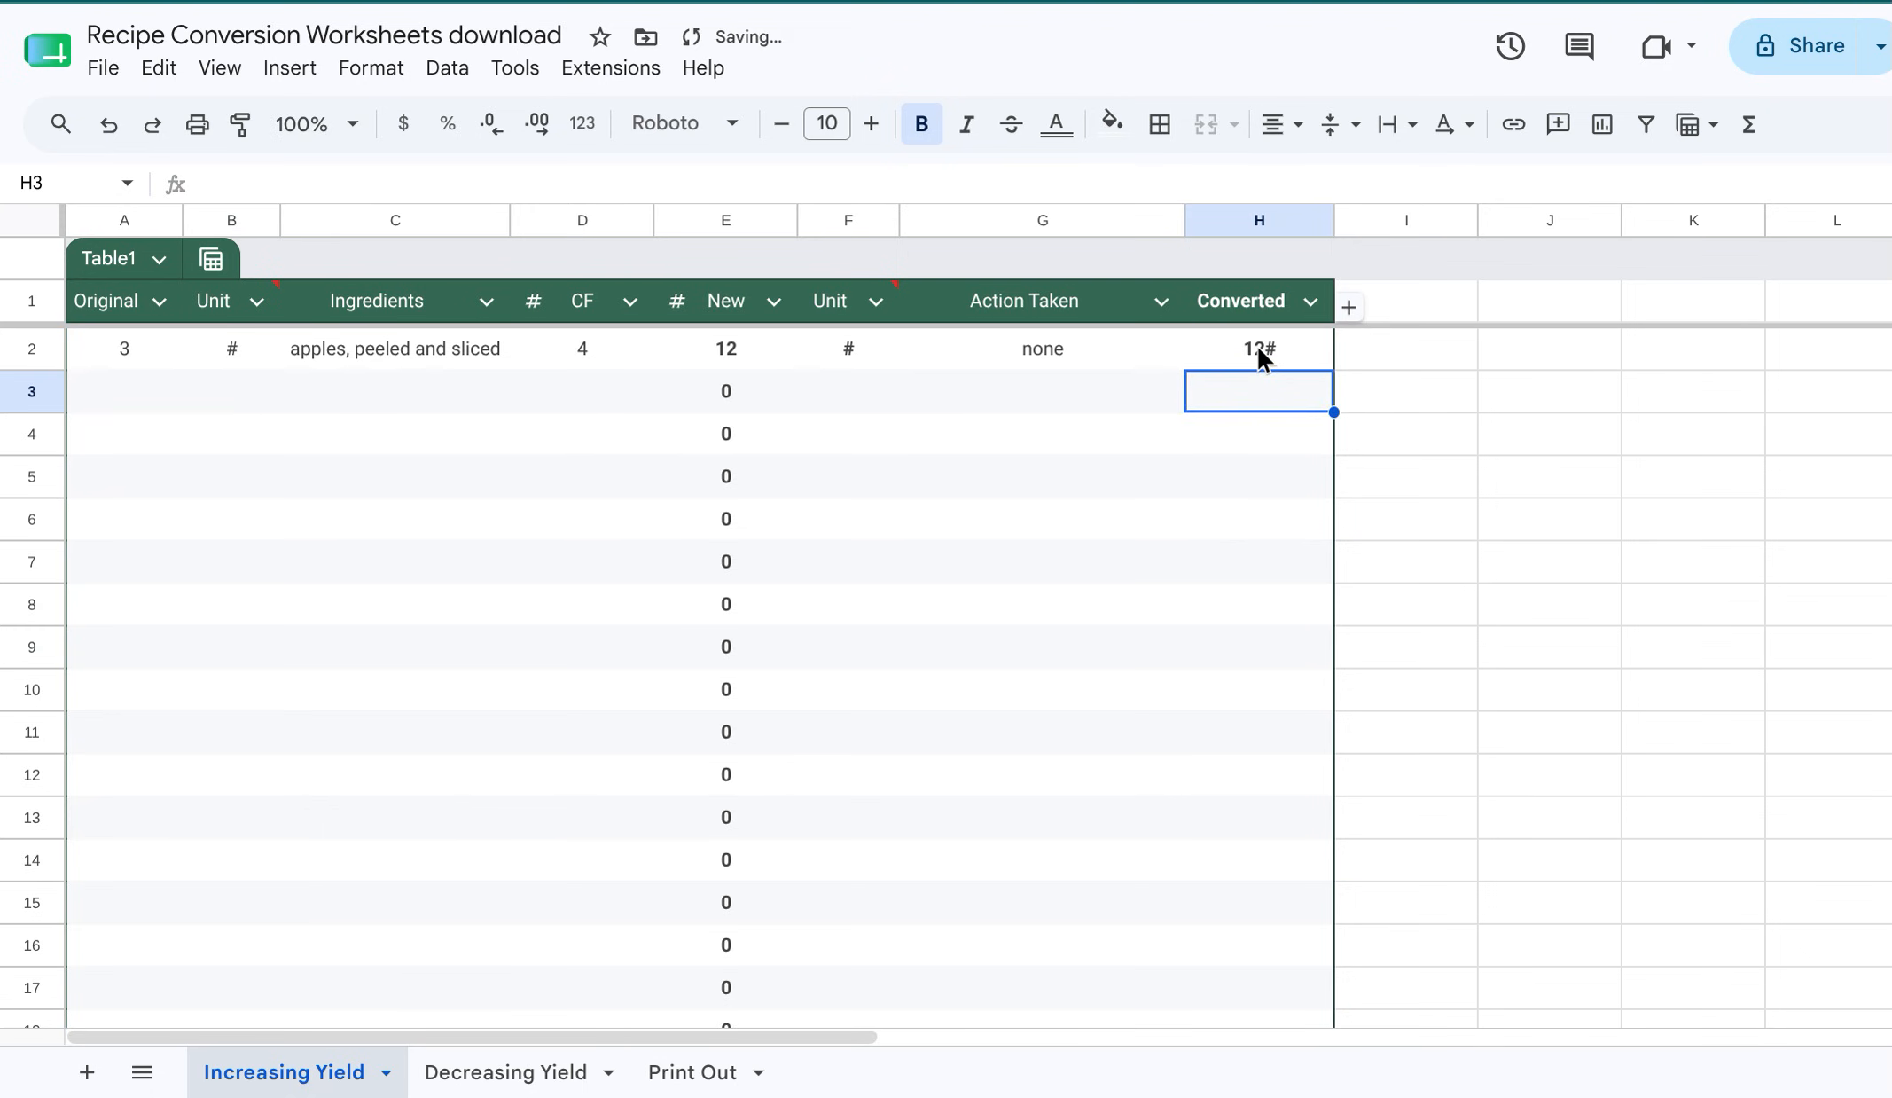
Enter the second ingredient in row 3 as sugar, with an original quantity of 13 and the unit oz
{"action": "left_click", "coordinate": [153, 410]}
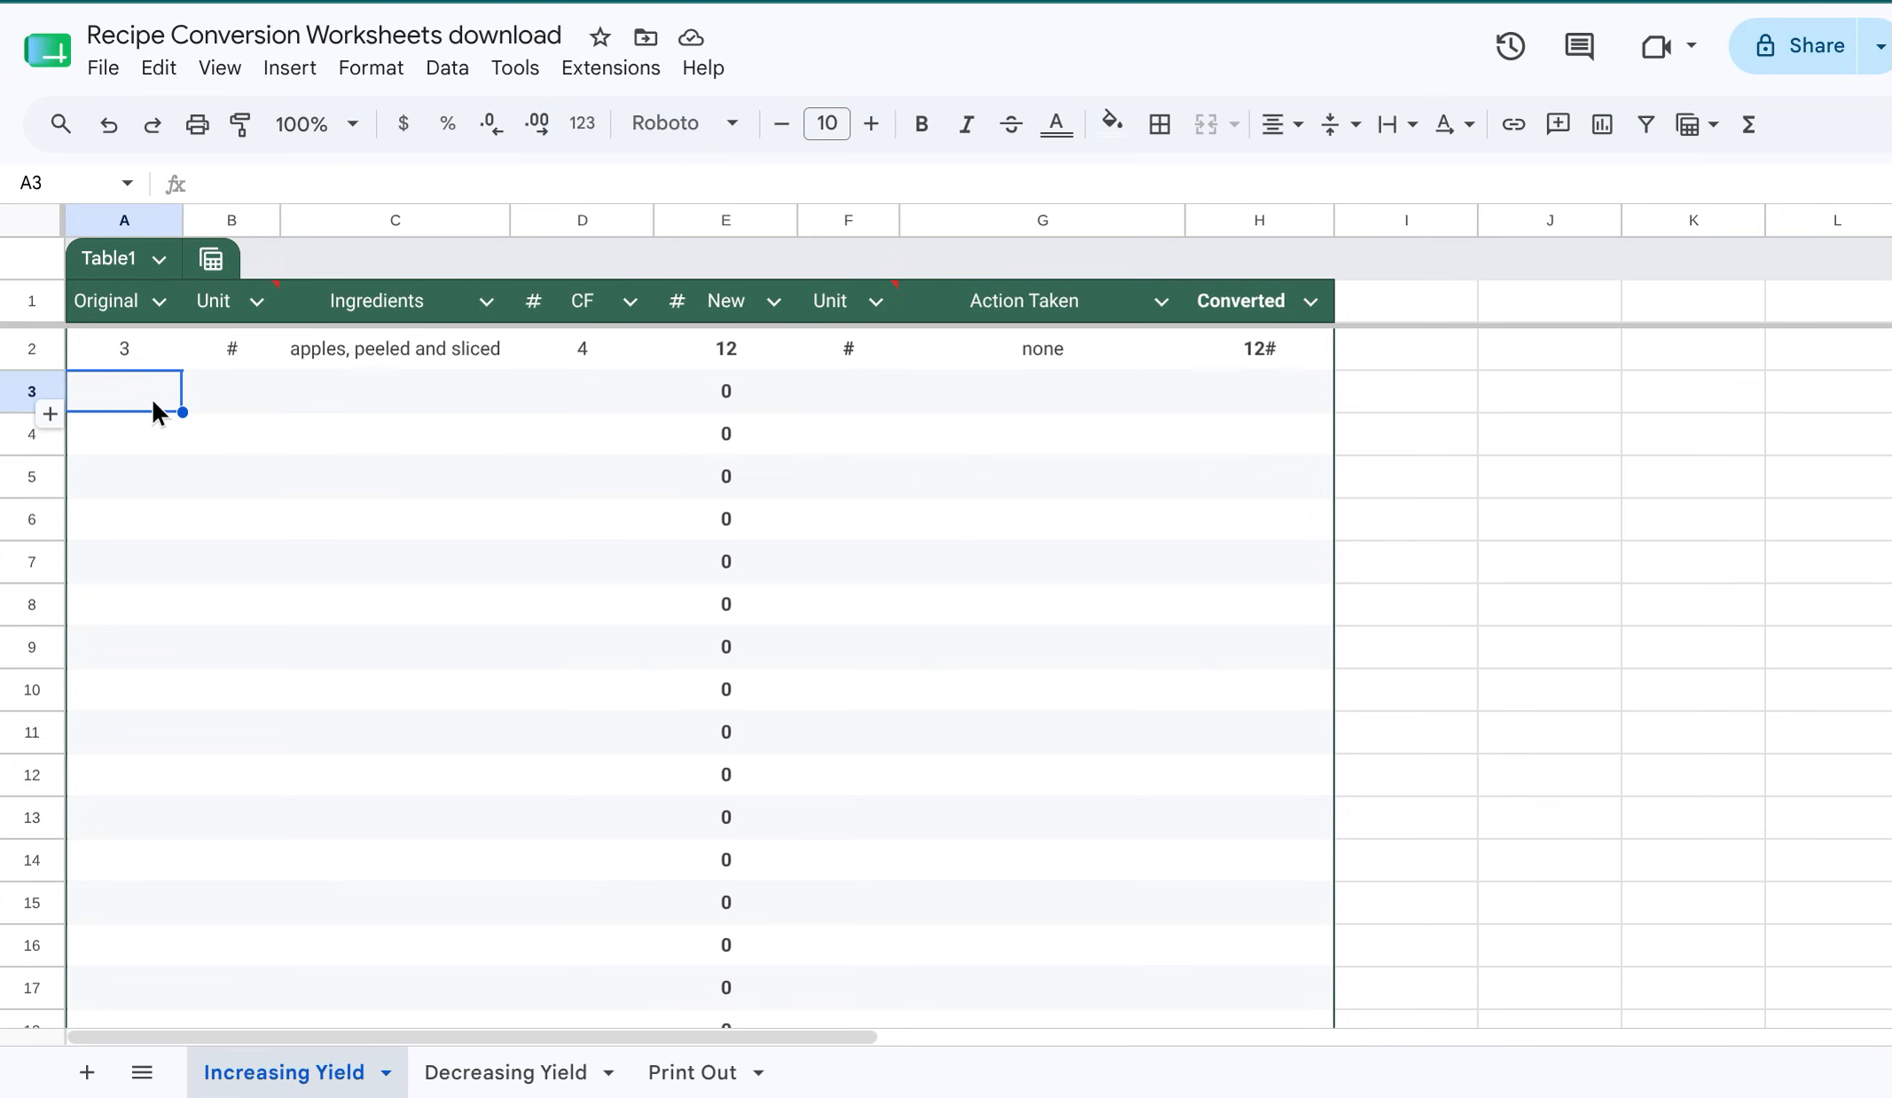
{"action": "type", "text": "13"}
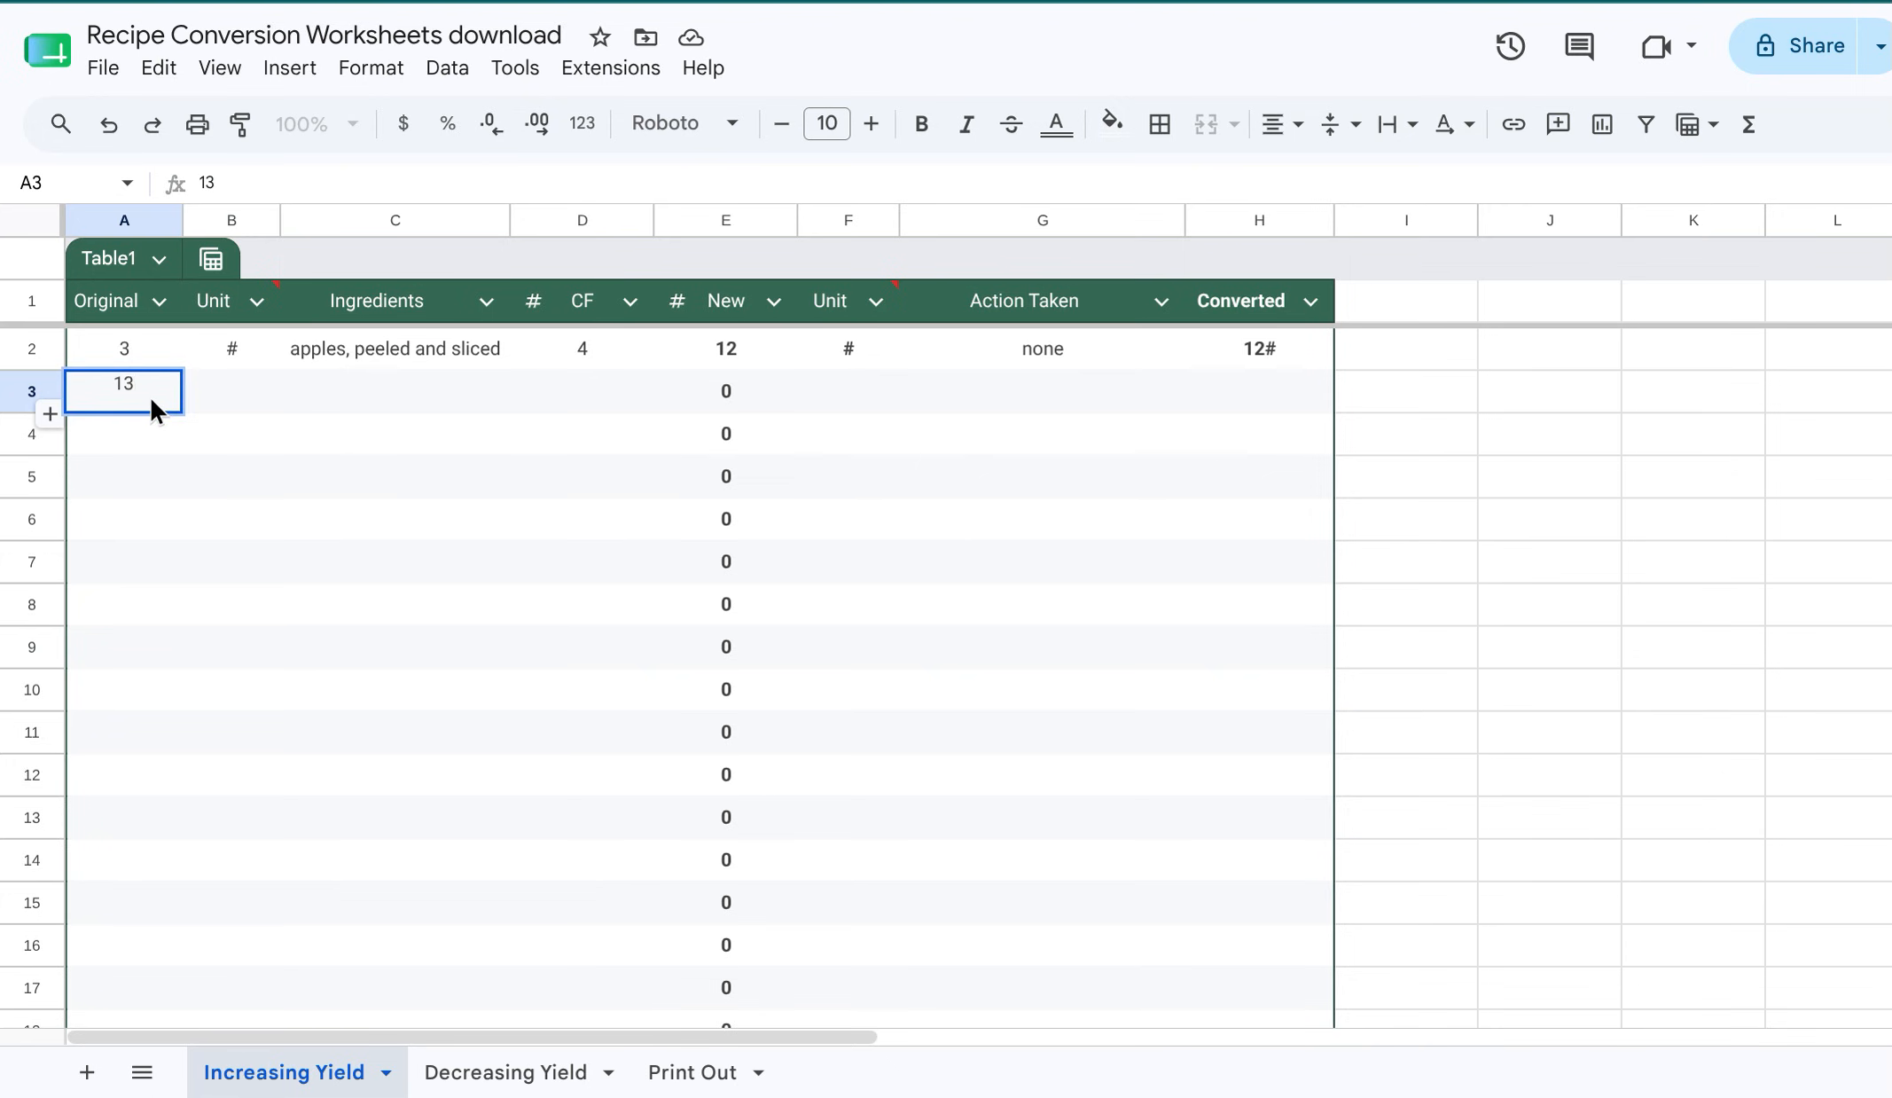
{"action": "left_click", "coordinate": [250, 391]}
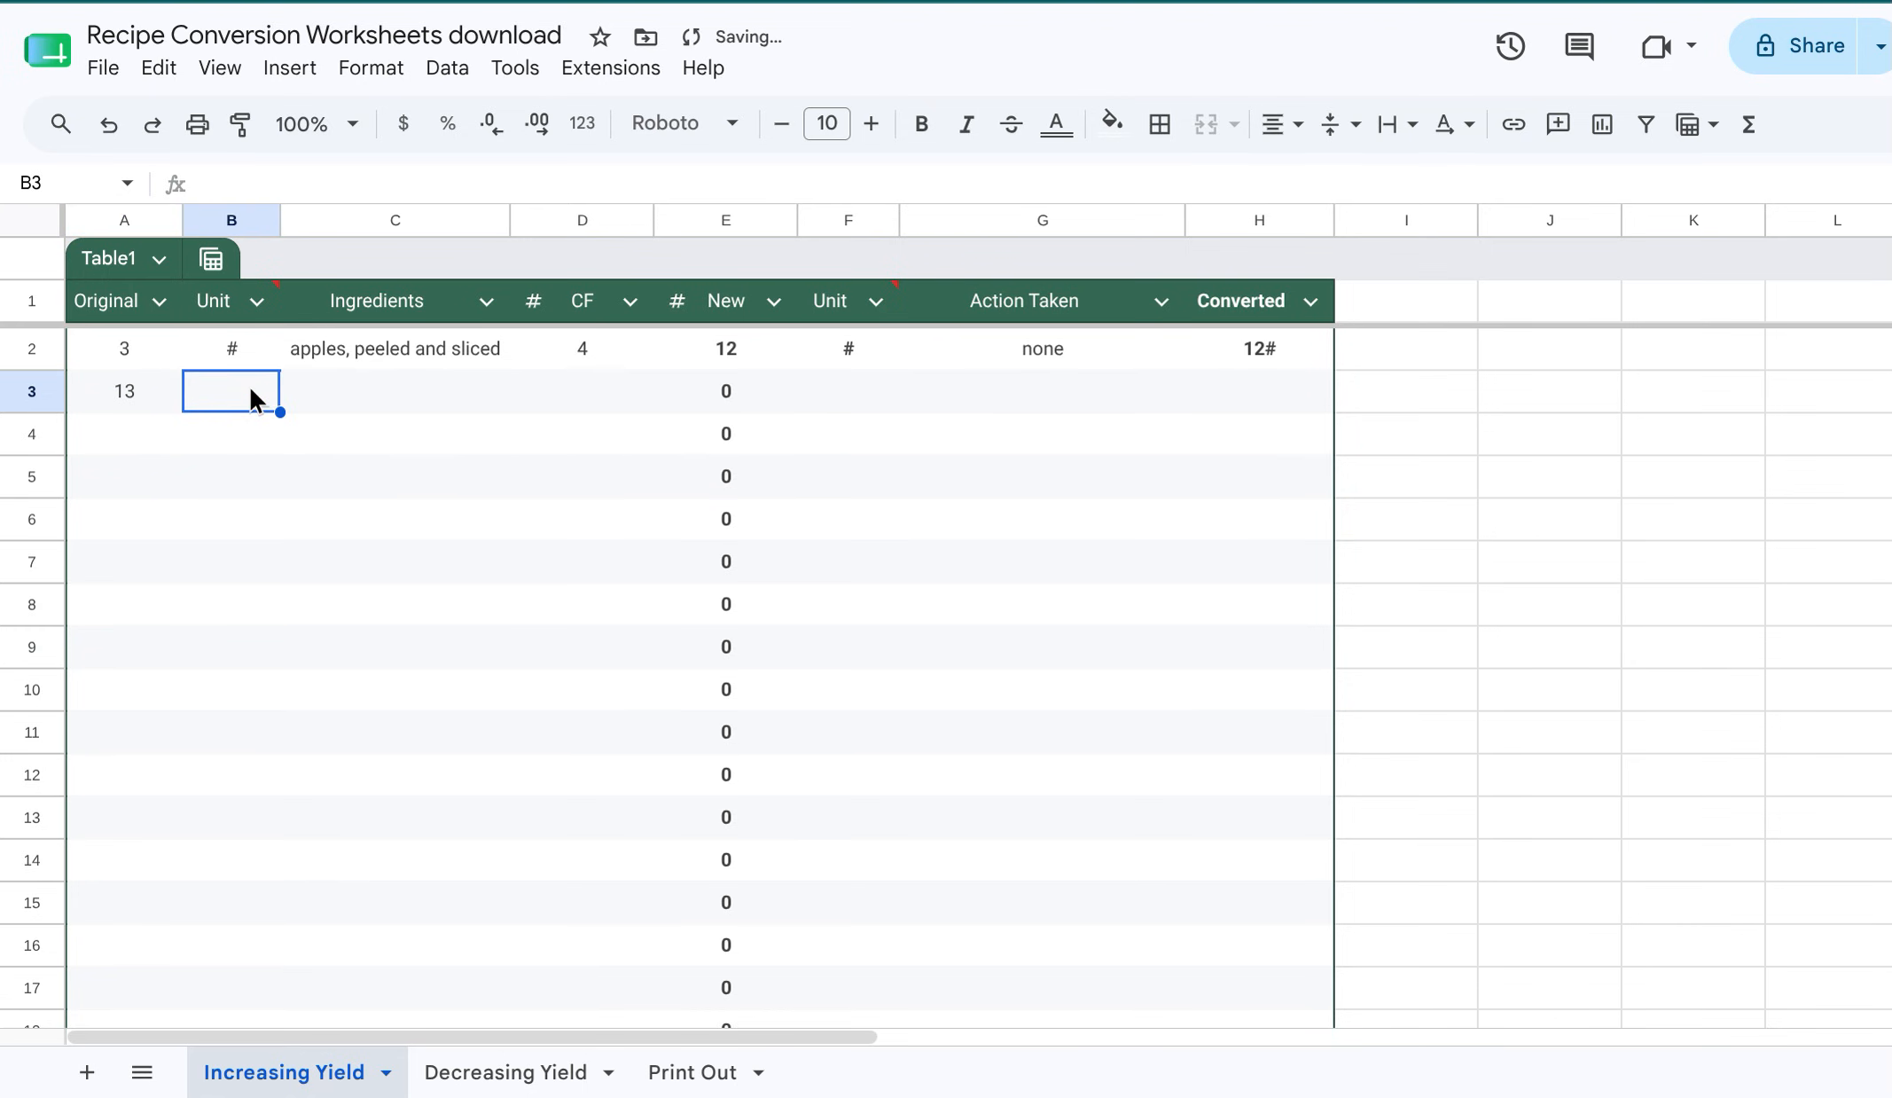
{"action": "type", "text": "o"}
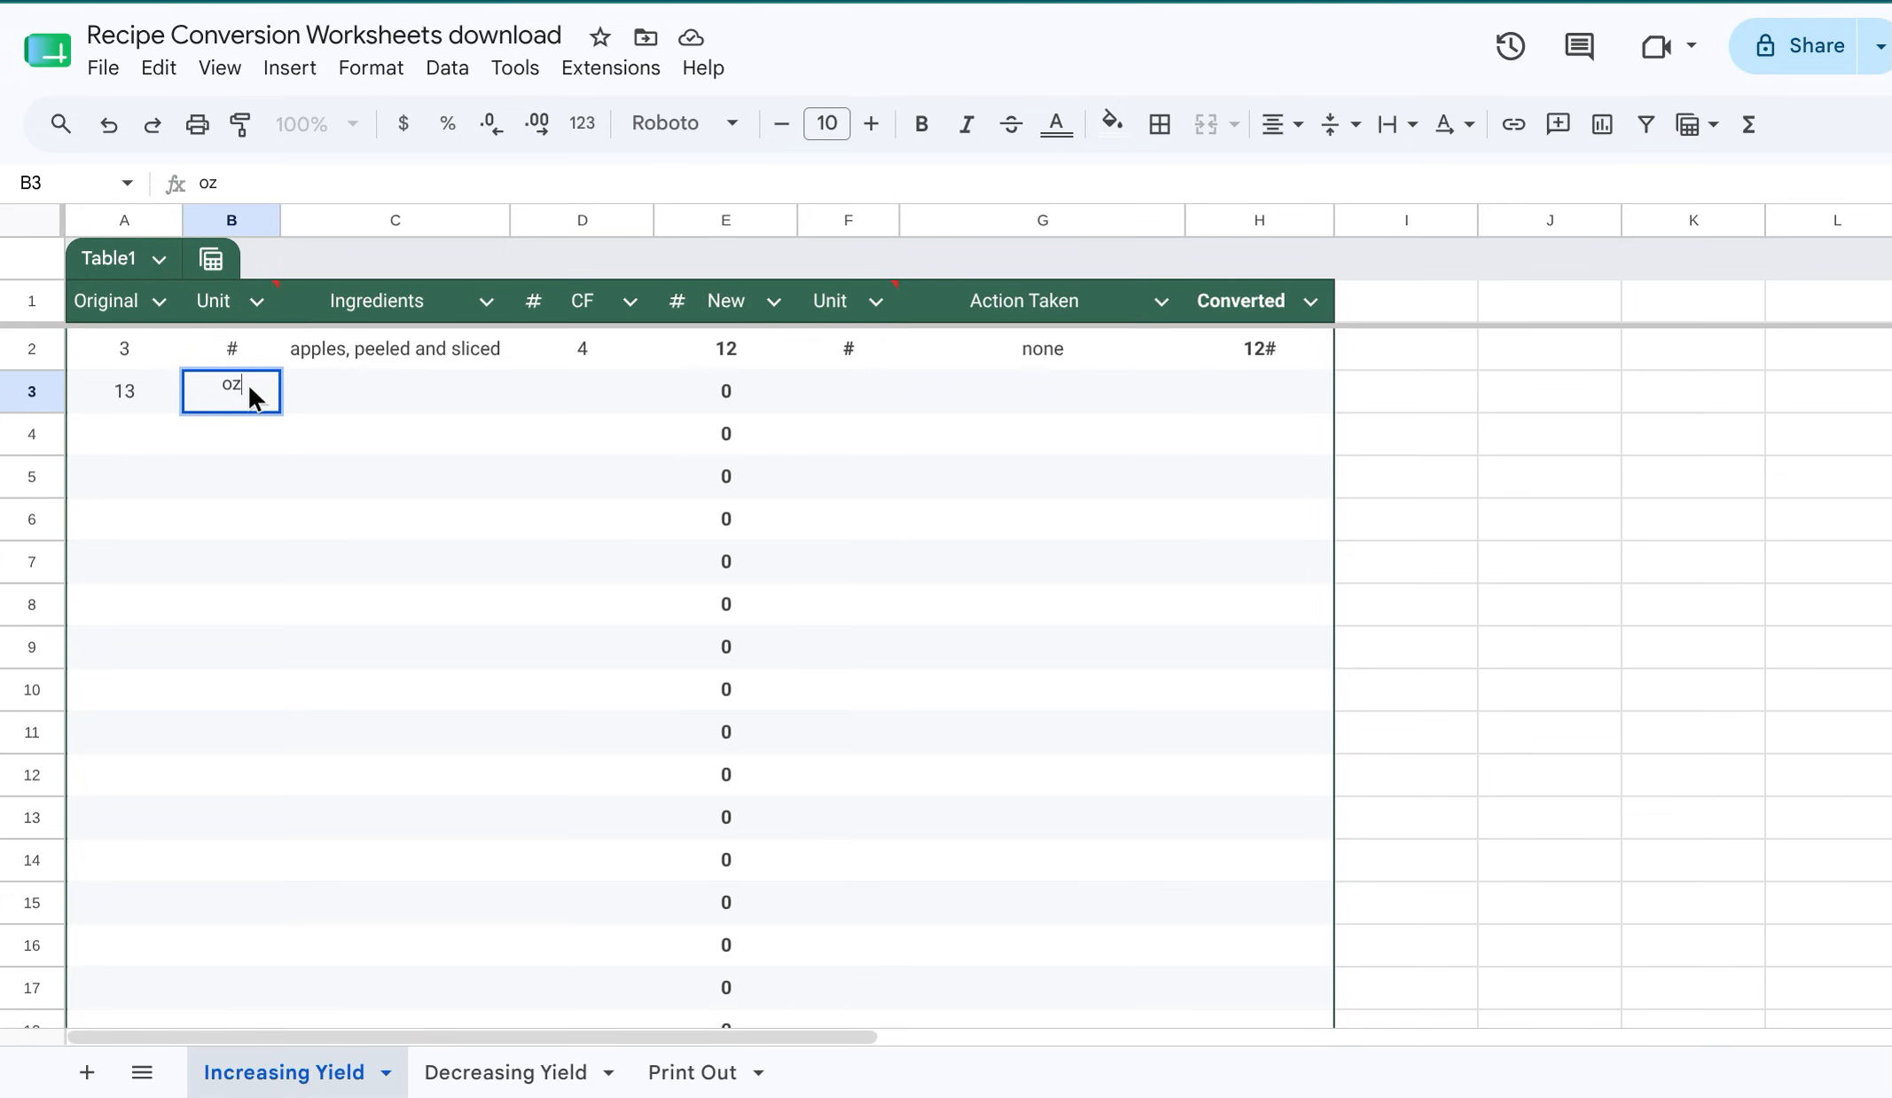
{"action": "type", "text": "z"}
{"action": "key", "text": "Tab"}
{"action": "type", "text": "sugae"}
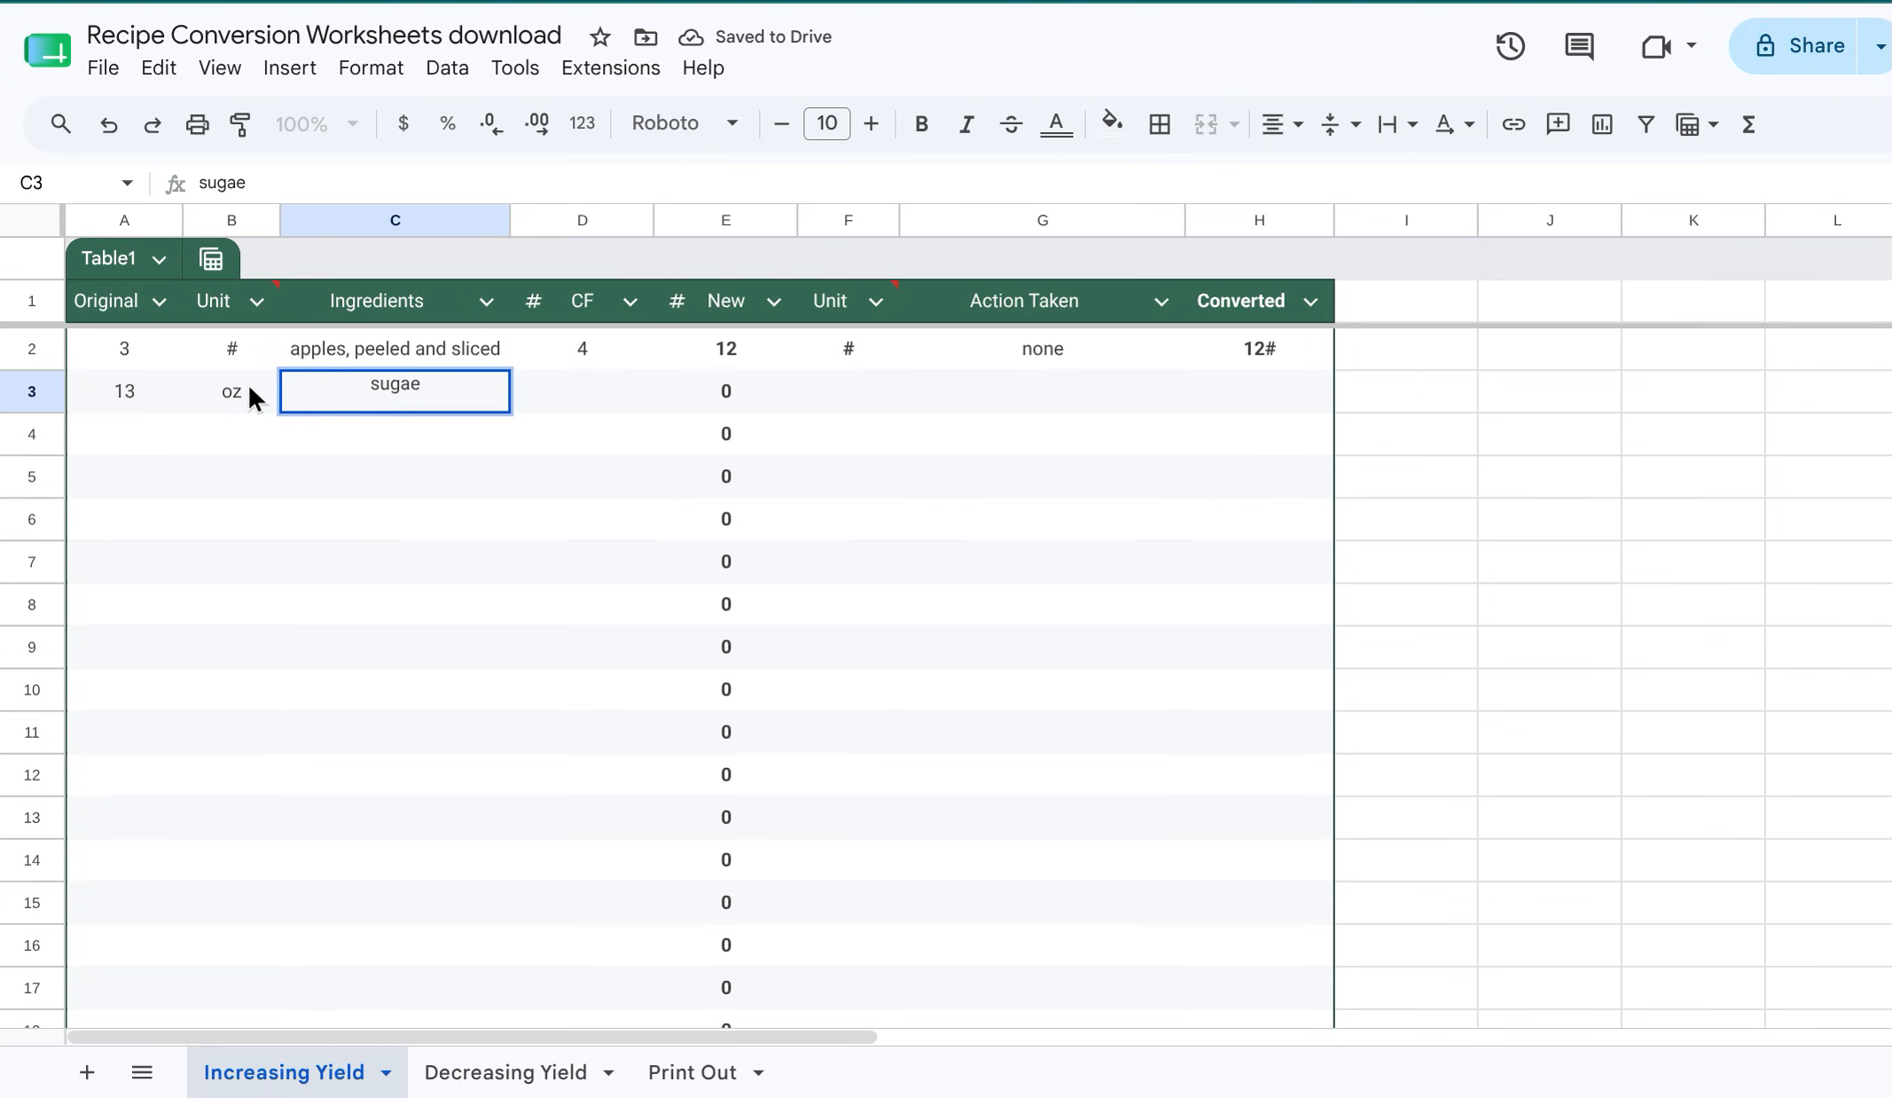
{"action": "key", "text": "BackSpace"}
{"action": "type", "text": "r"}
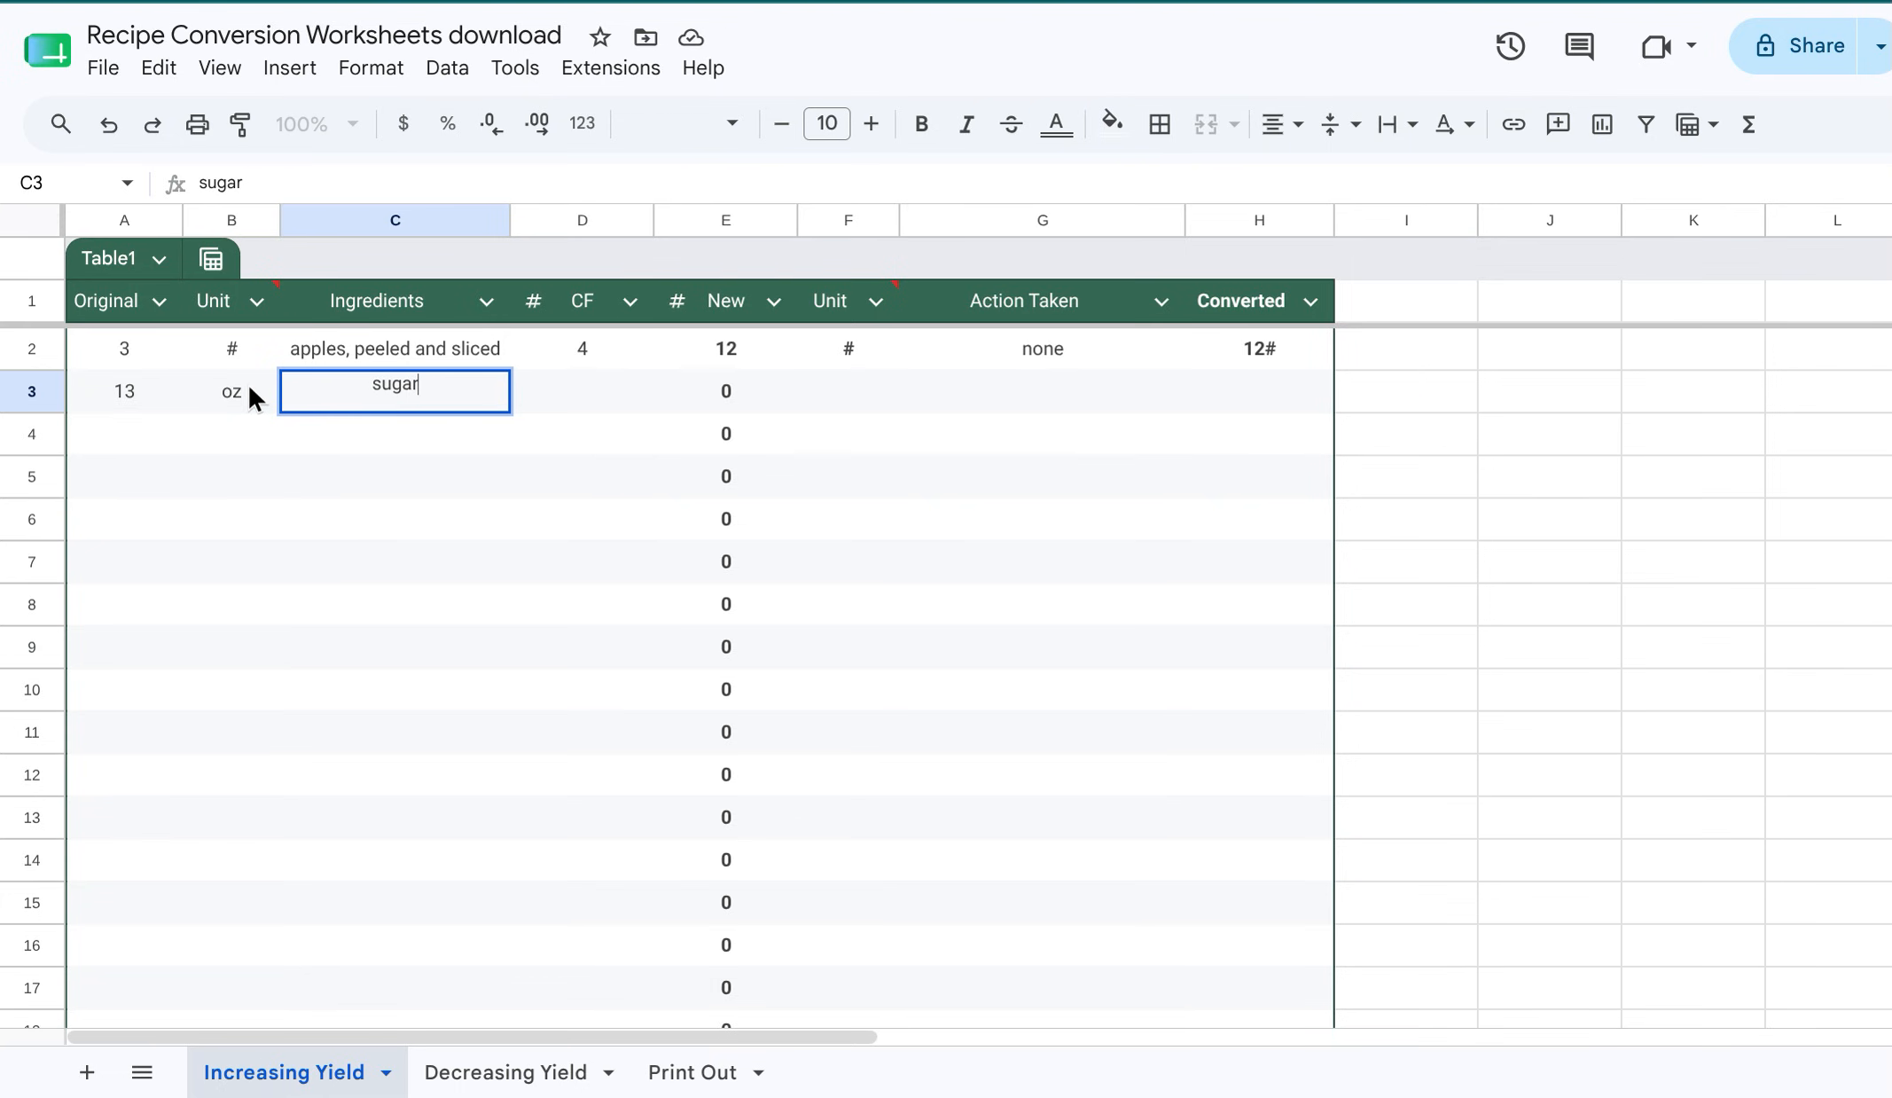
Enter 4 as the conversion factor for the sugar and check the formula behind its new quantity
{"action": "key", "text": "Tab"}
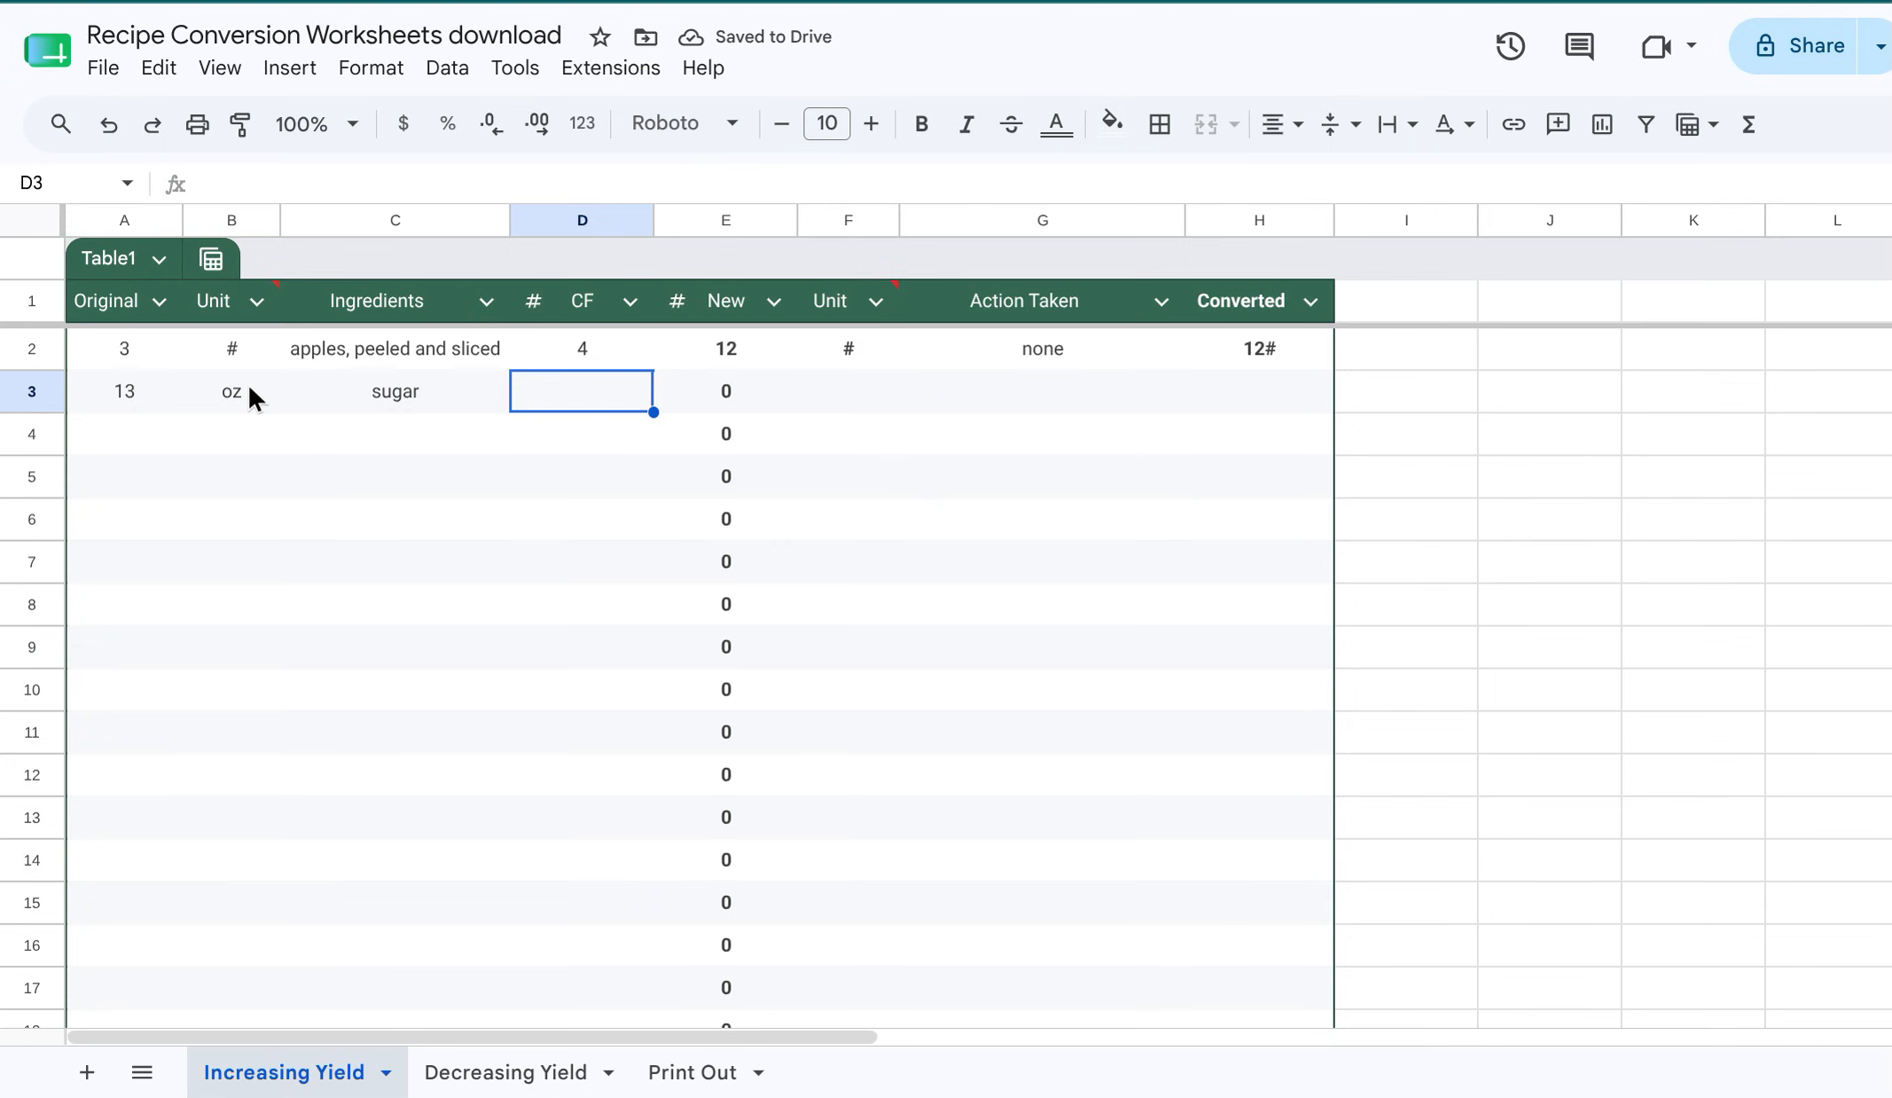
{"action": "type", "text": "4"}
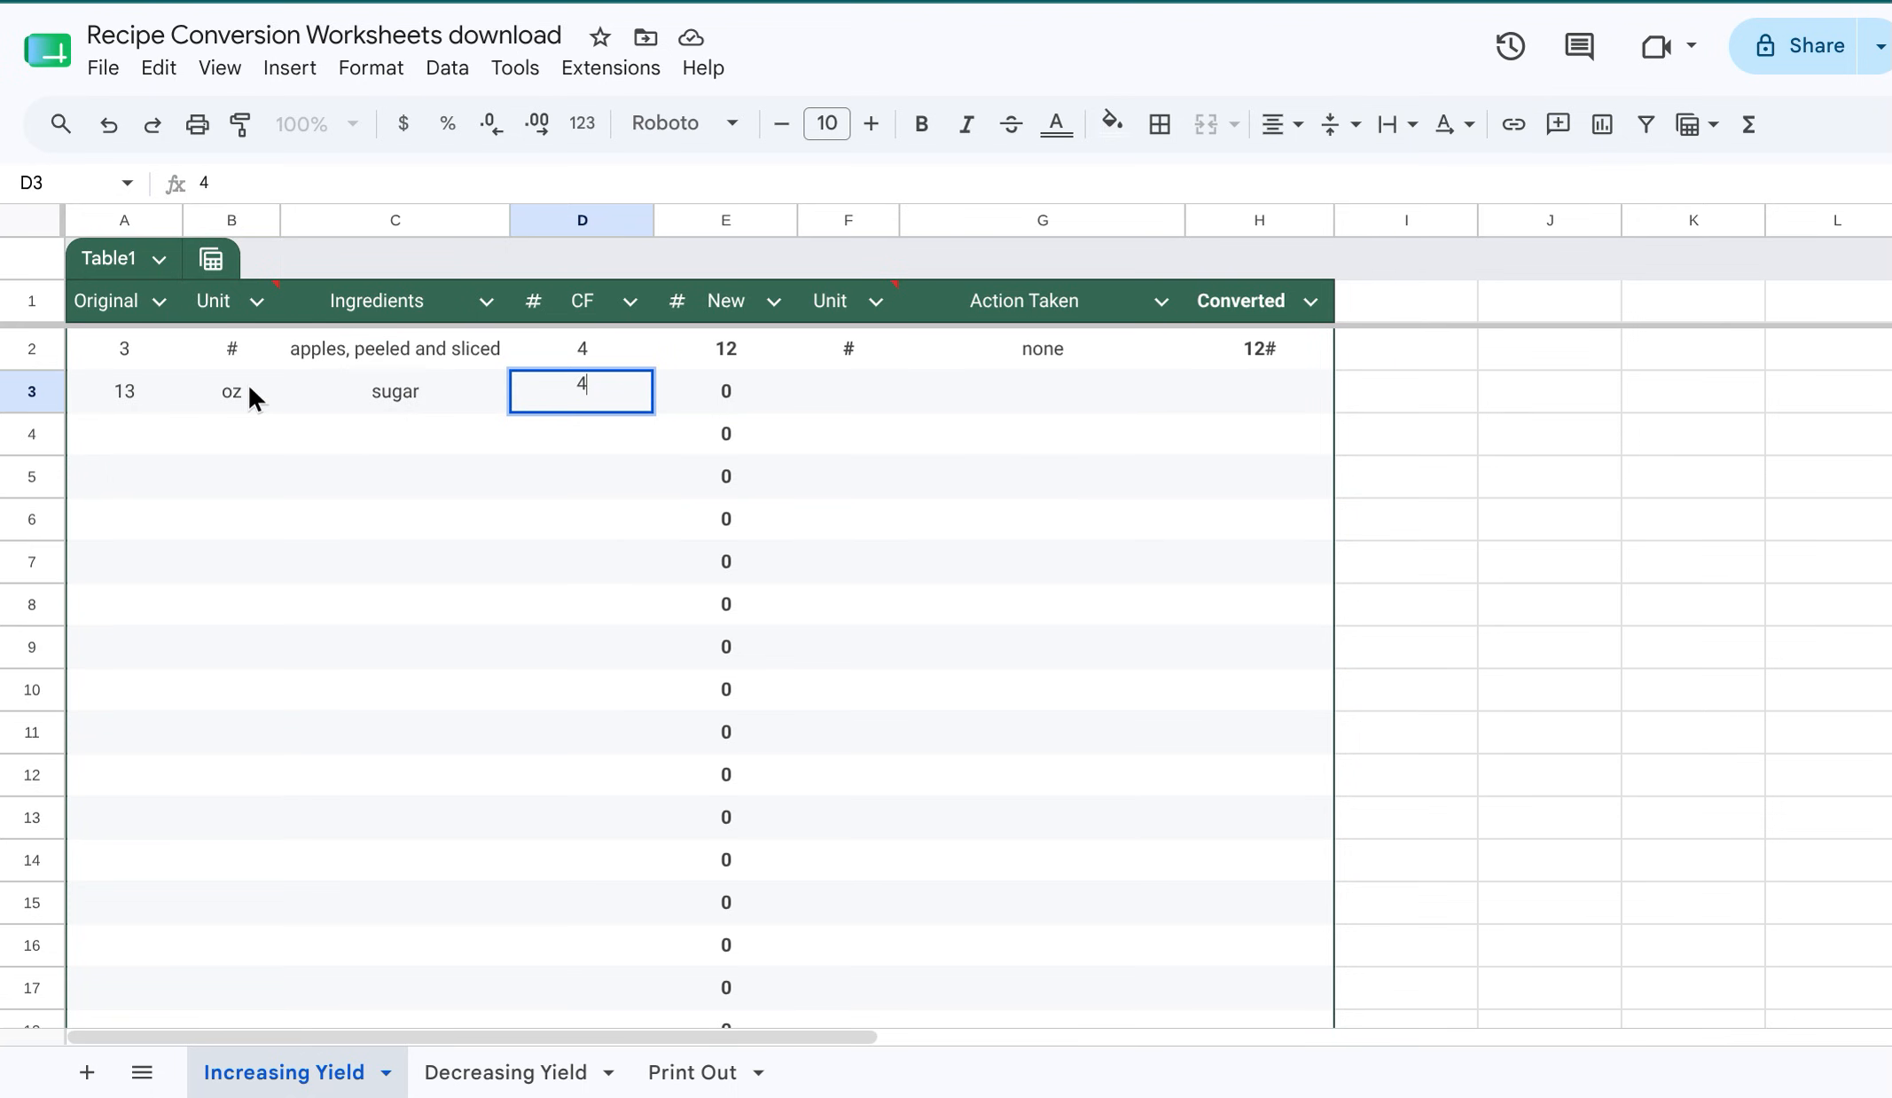
{"action": "key", "text": "Return"}
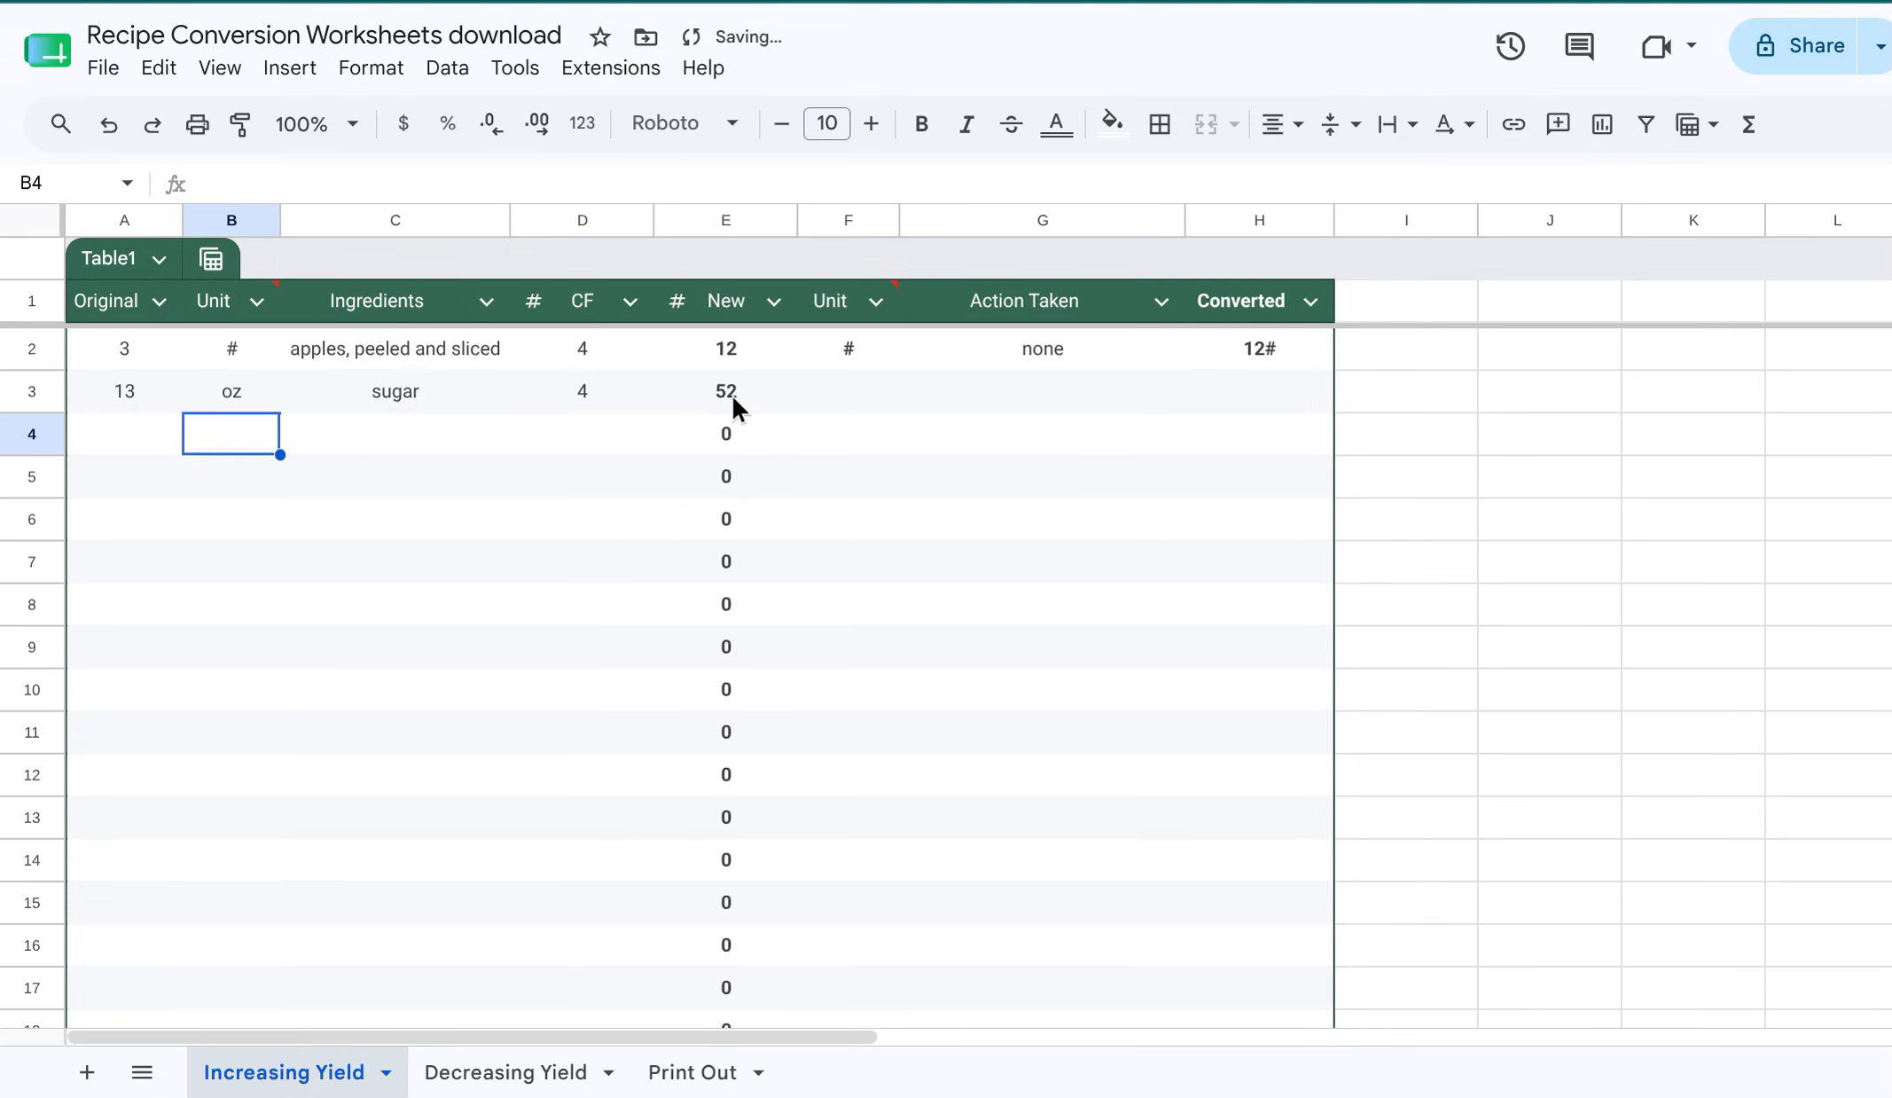
{"action": "double_click", "coordinate": [767, 396]}
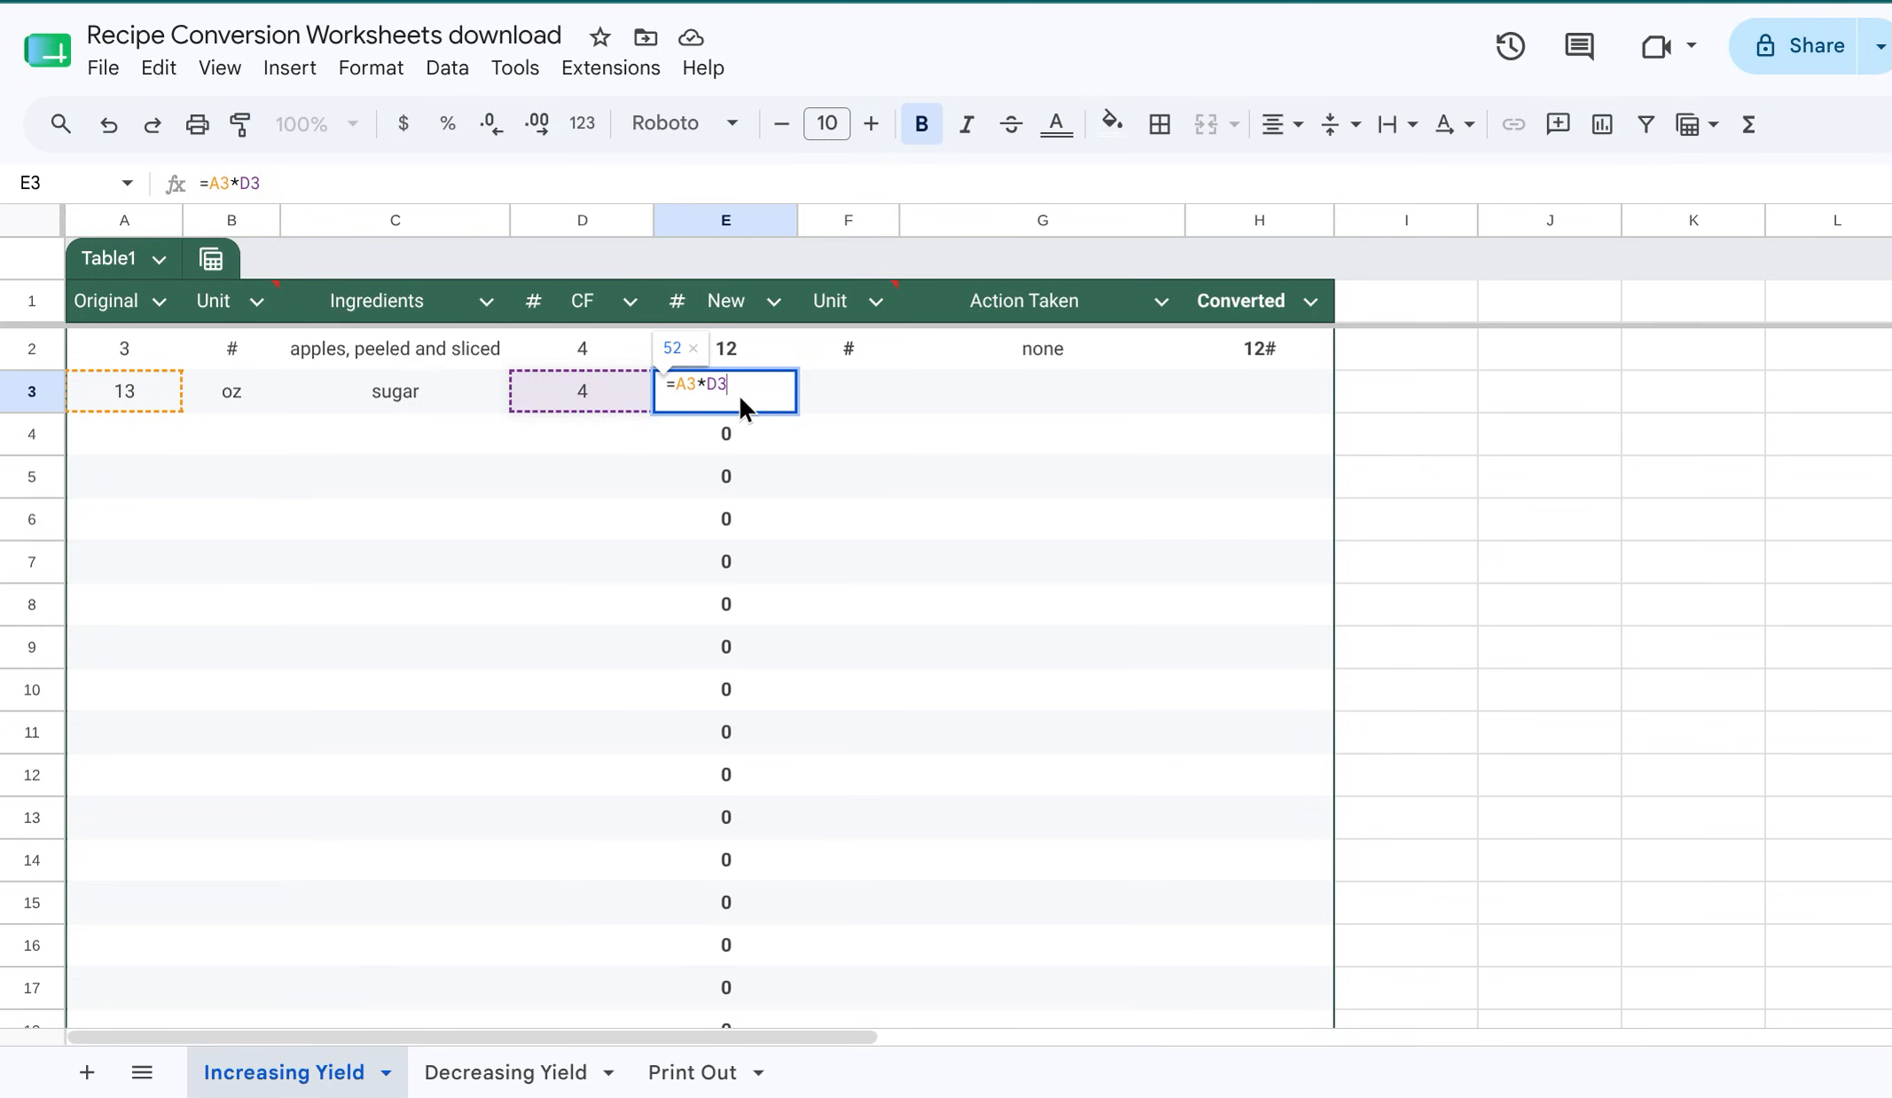
{"action": "key", "text": "Return"}
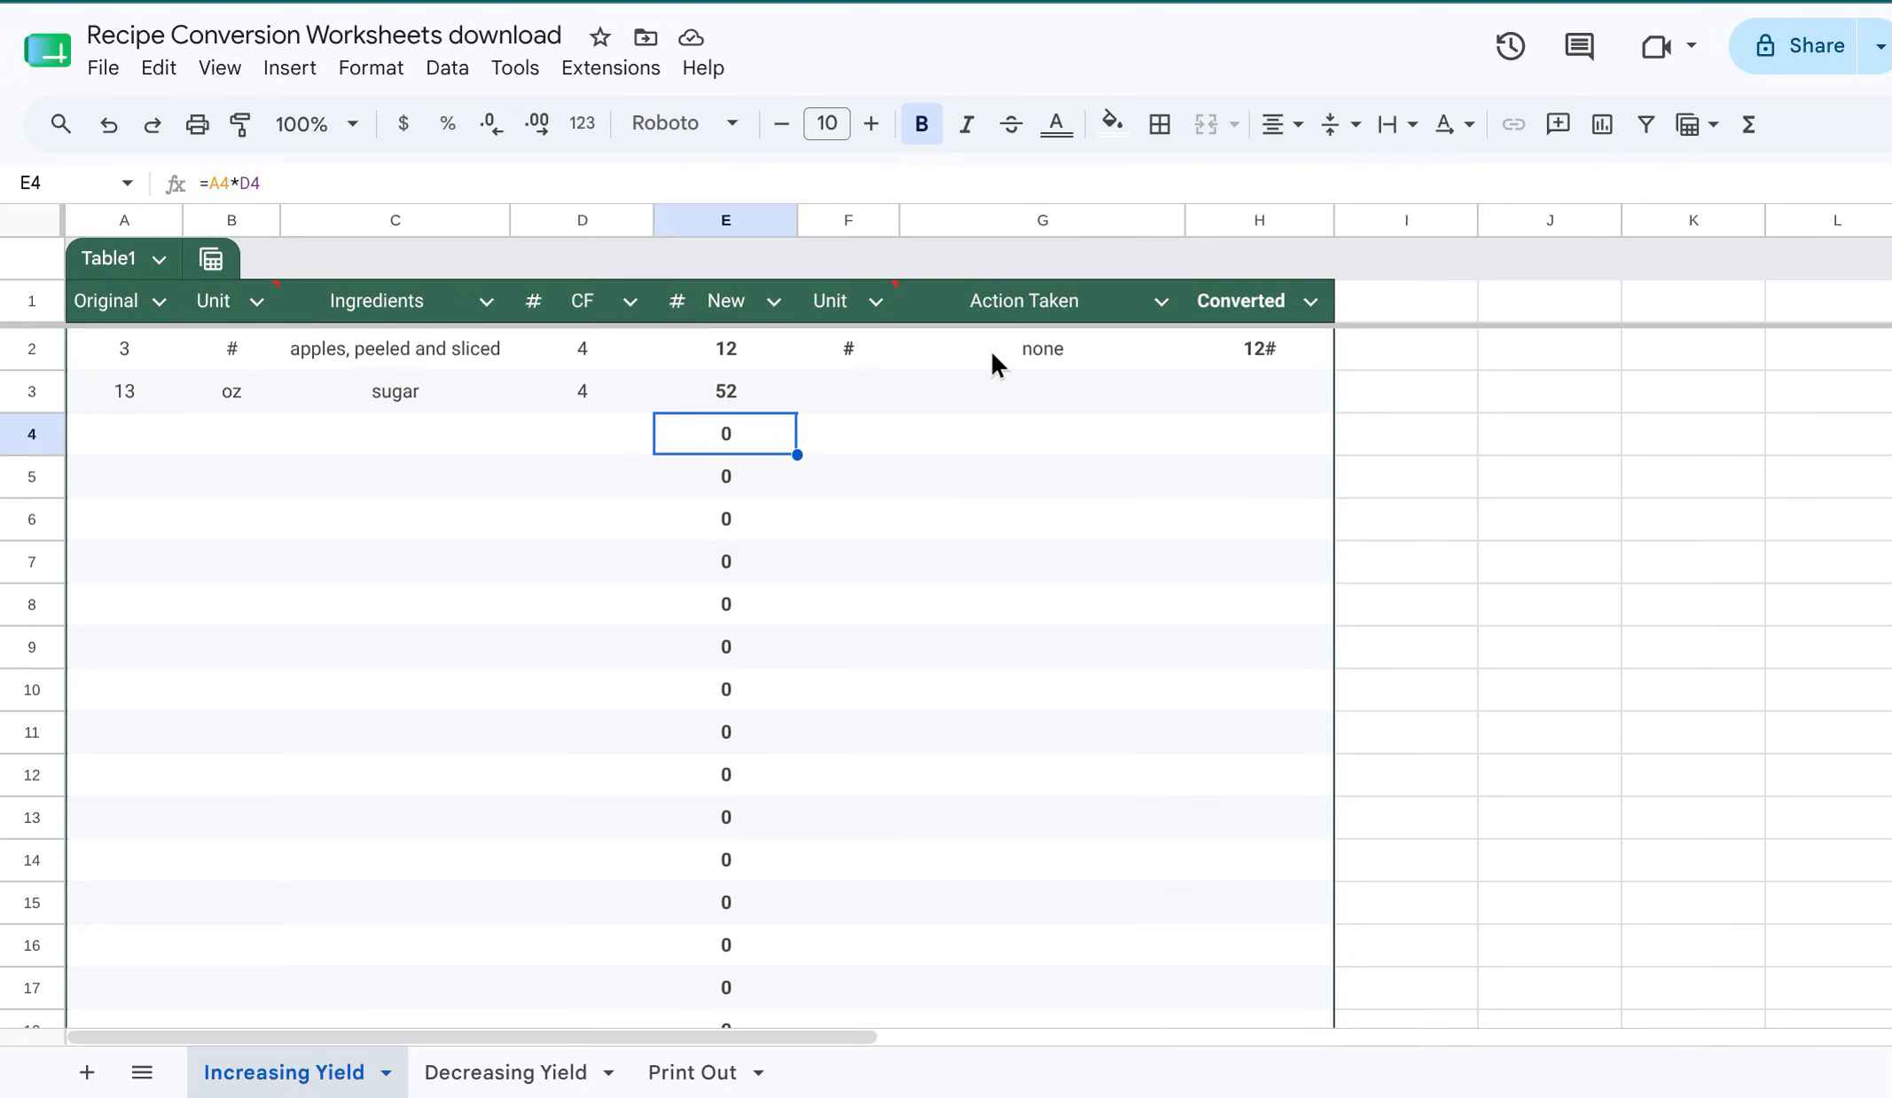
Enter oz as the unit for the sugar's new quantity
{"action": "double_click", "coordinate": [890, 390]}
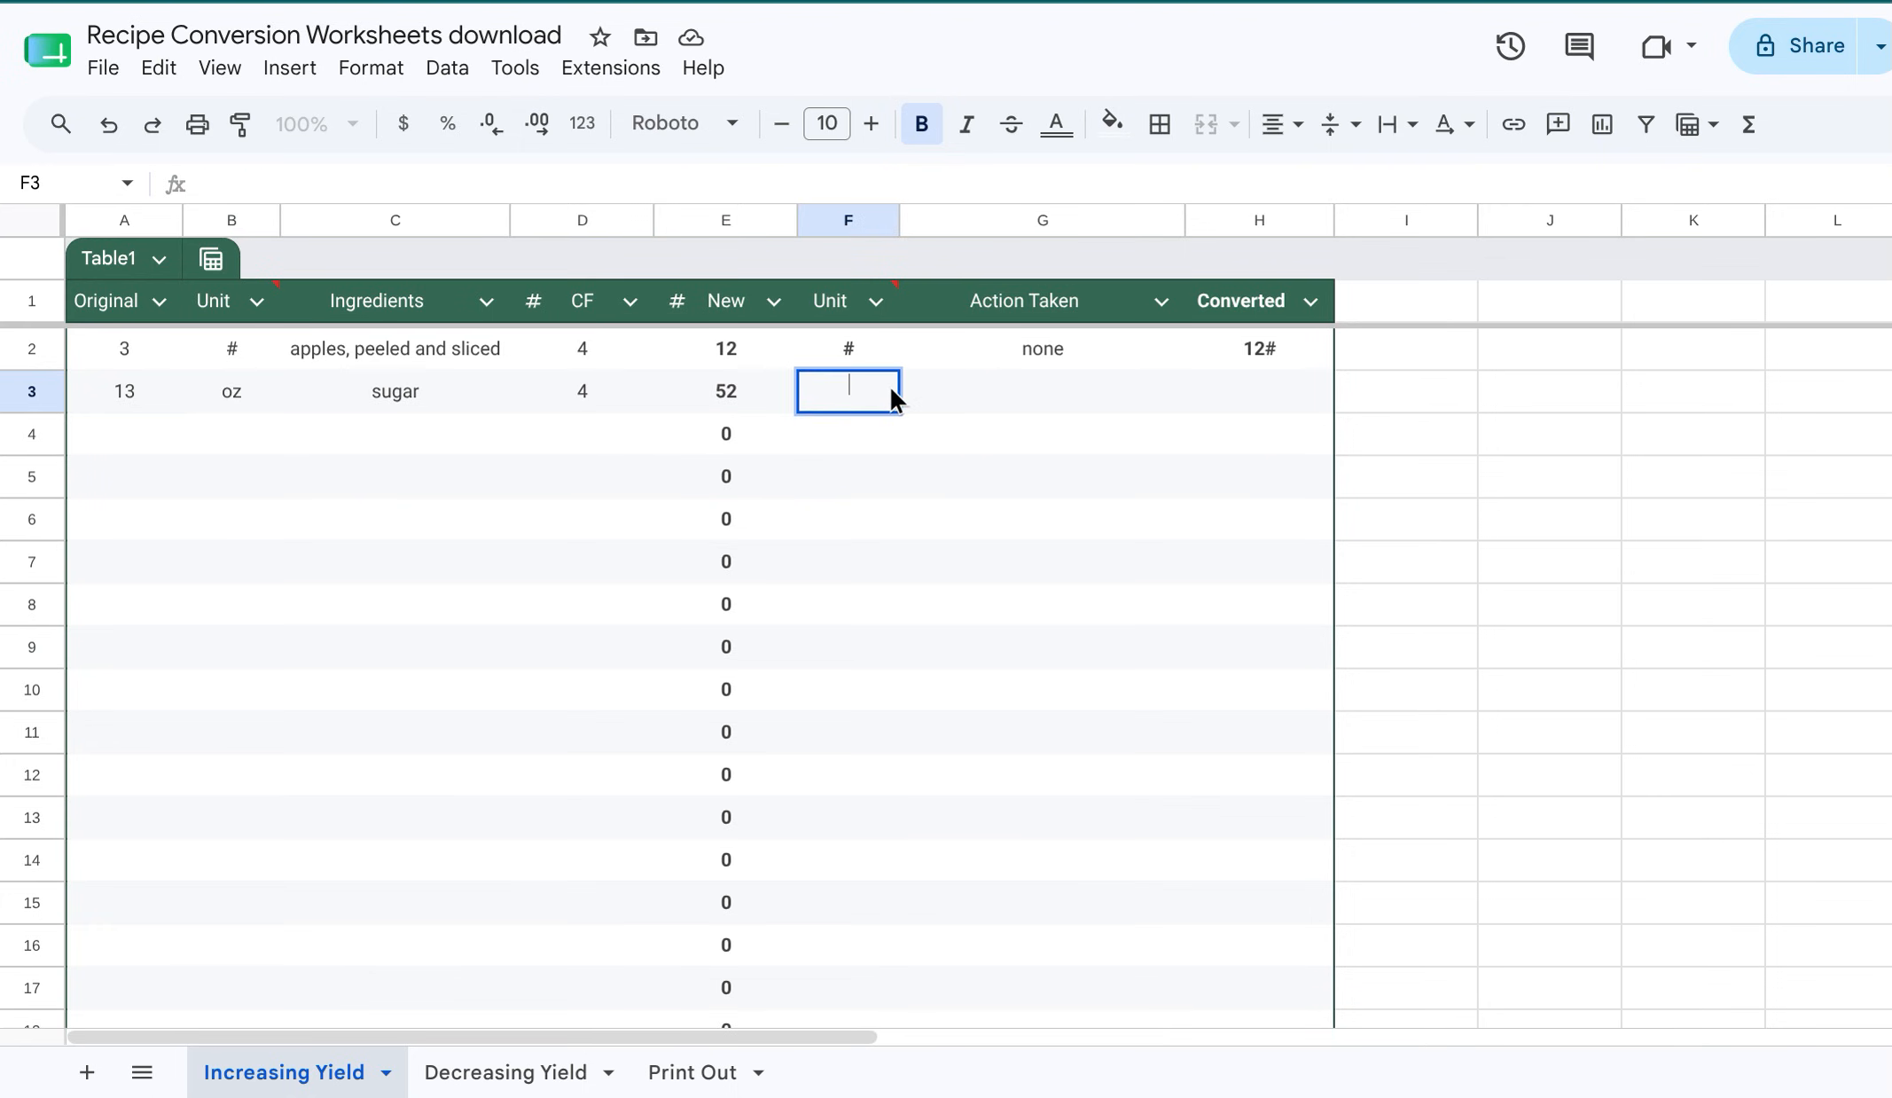
{"action": "type", "text": "oz"}
{"action": "left_click", "coordinate": [1054, 406]}
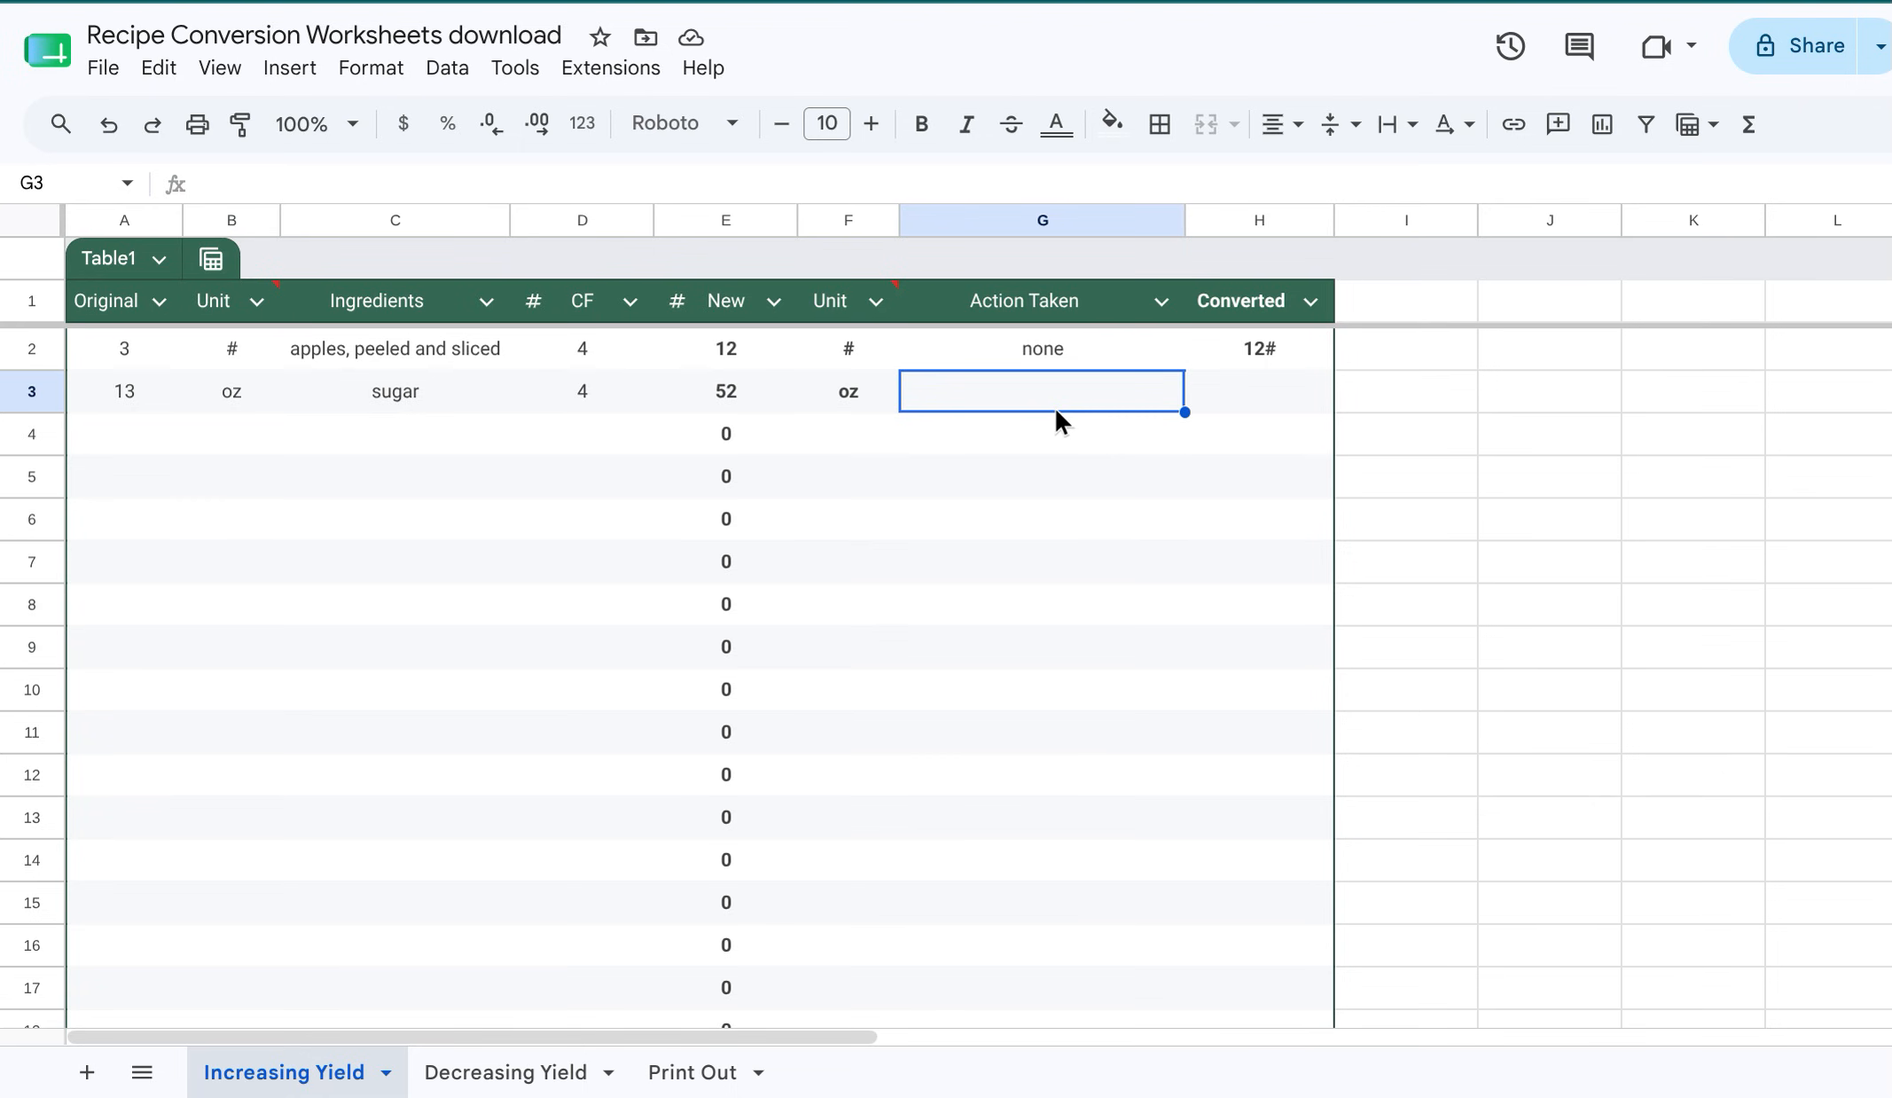
Enter 3.25 # as the converted amount for the sugar
{"action": "left_click", "coordinate": [1232, 384]}
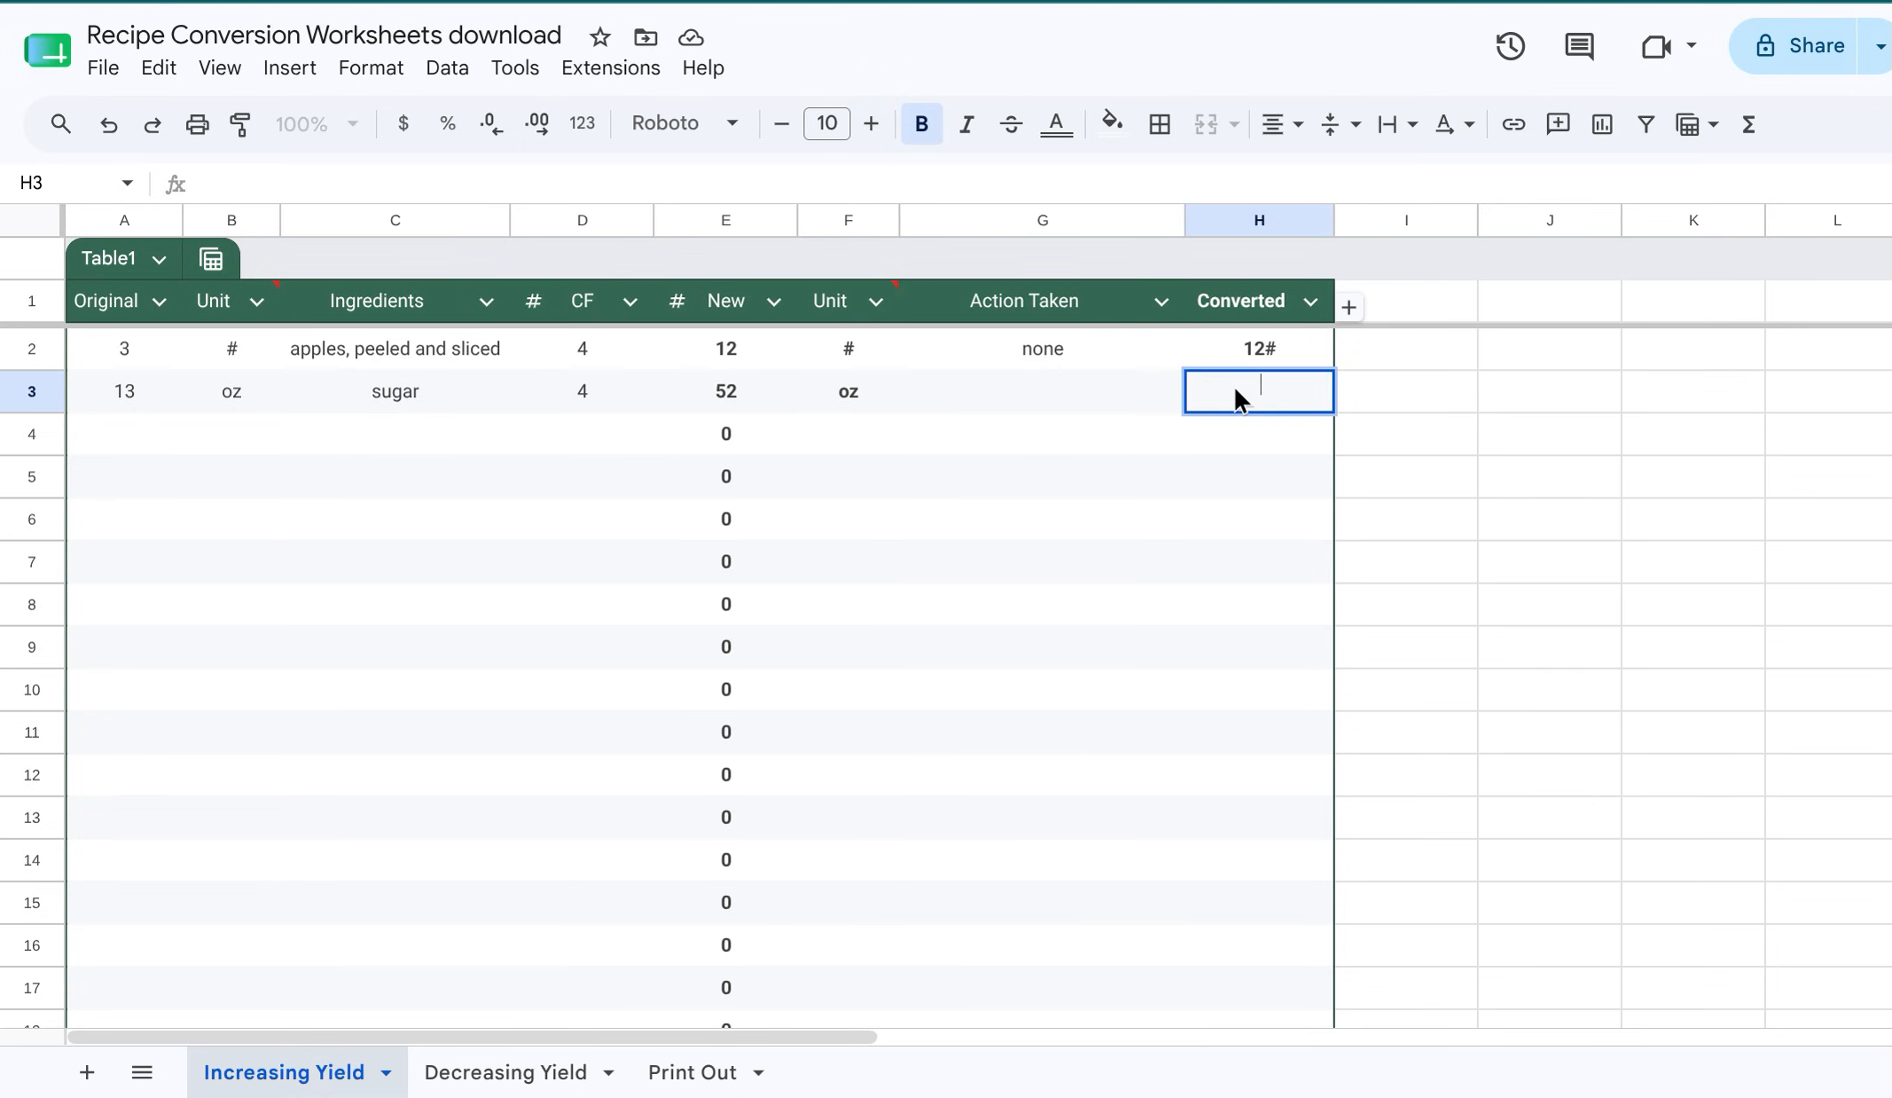
{"action": "type", "text": "3.25"}
{"action": "type", "text": " c"}
{"action": "key", "text": "BackSpace"}
{"action": "key", "text": "BackSpace"}
{"action": "type", "text": "#"}
Enter "divide by 16 oz" as the action taken for the sugar
{"action": "left_click", "coordinate": [1119, 391]}
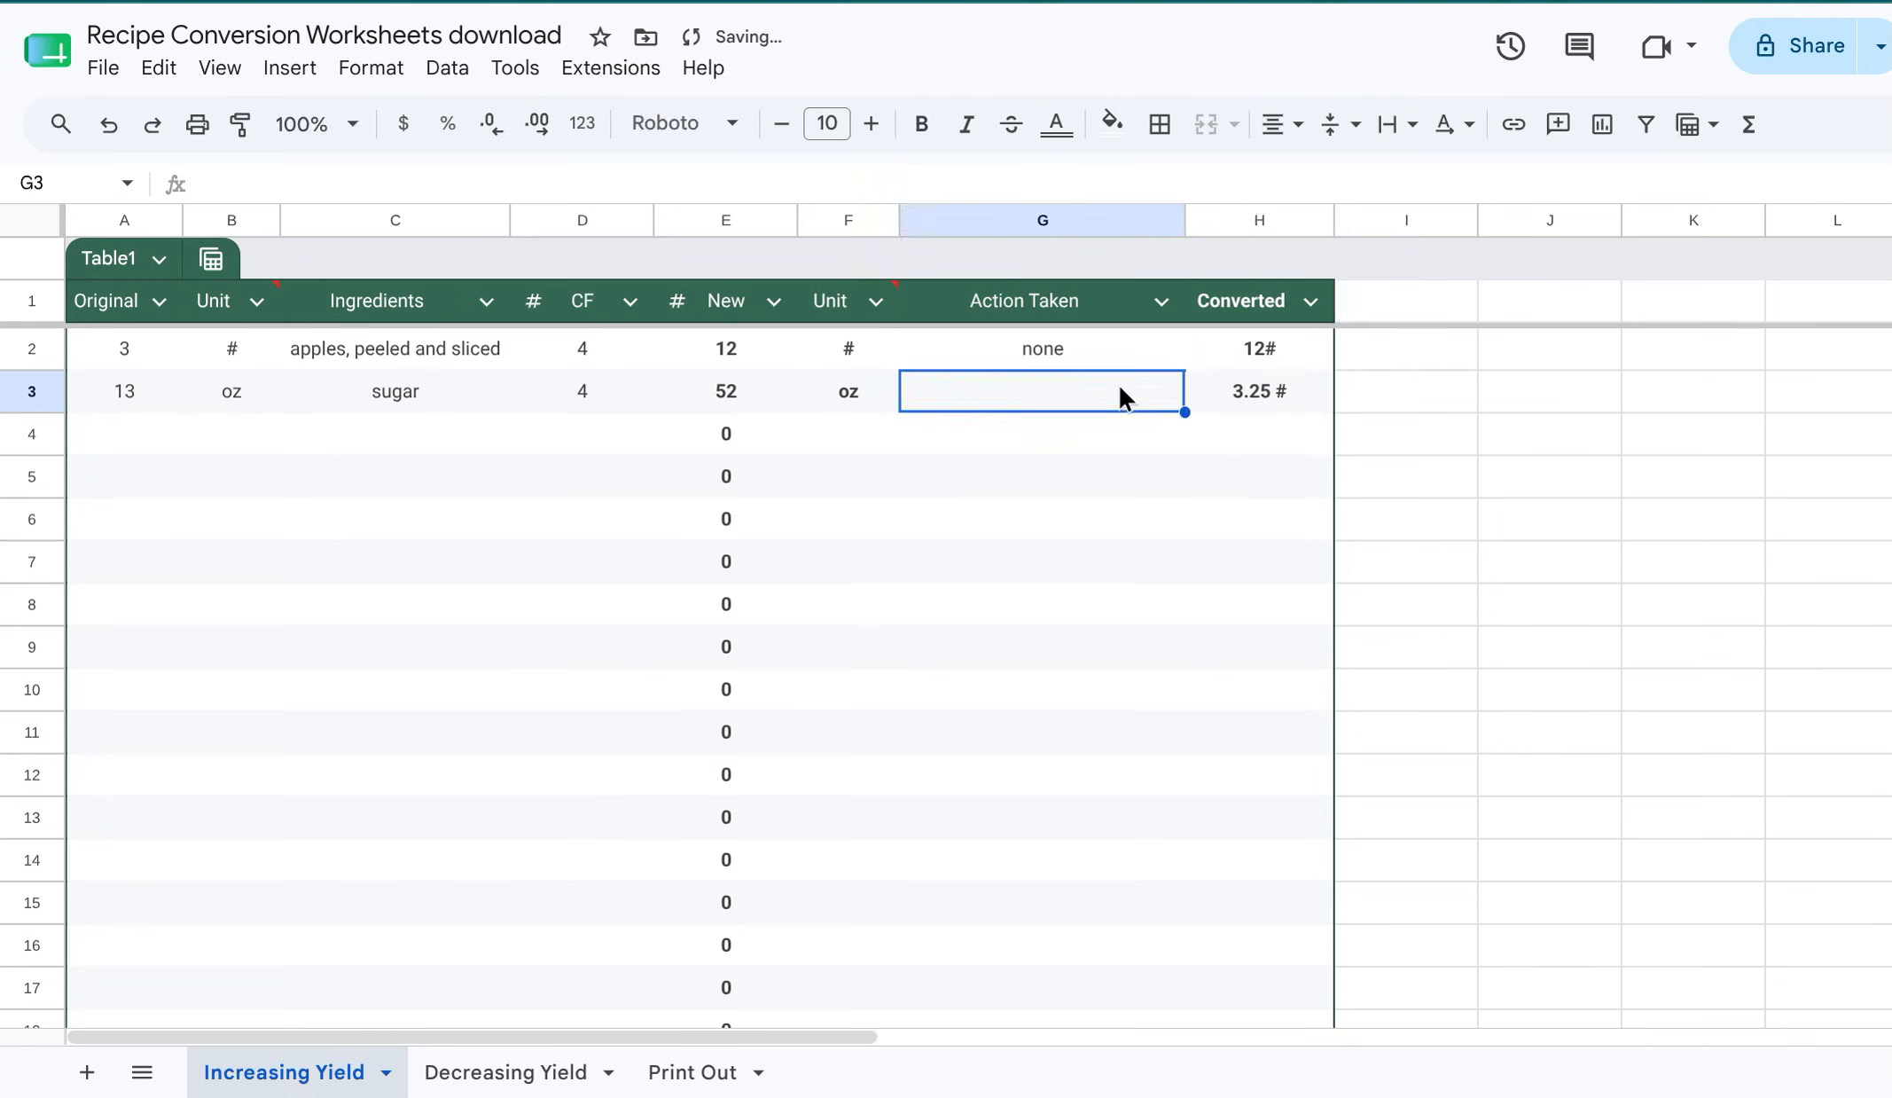
{"action": "double_click", "coordinate": [1118, 388]}
{"action": "type", "text": "d"}
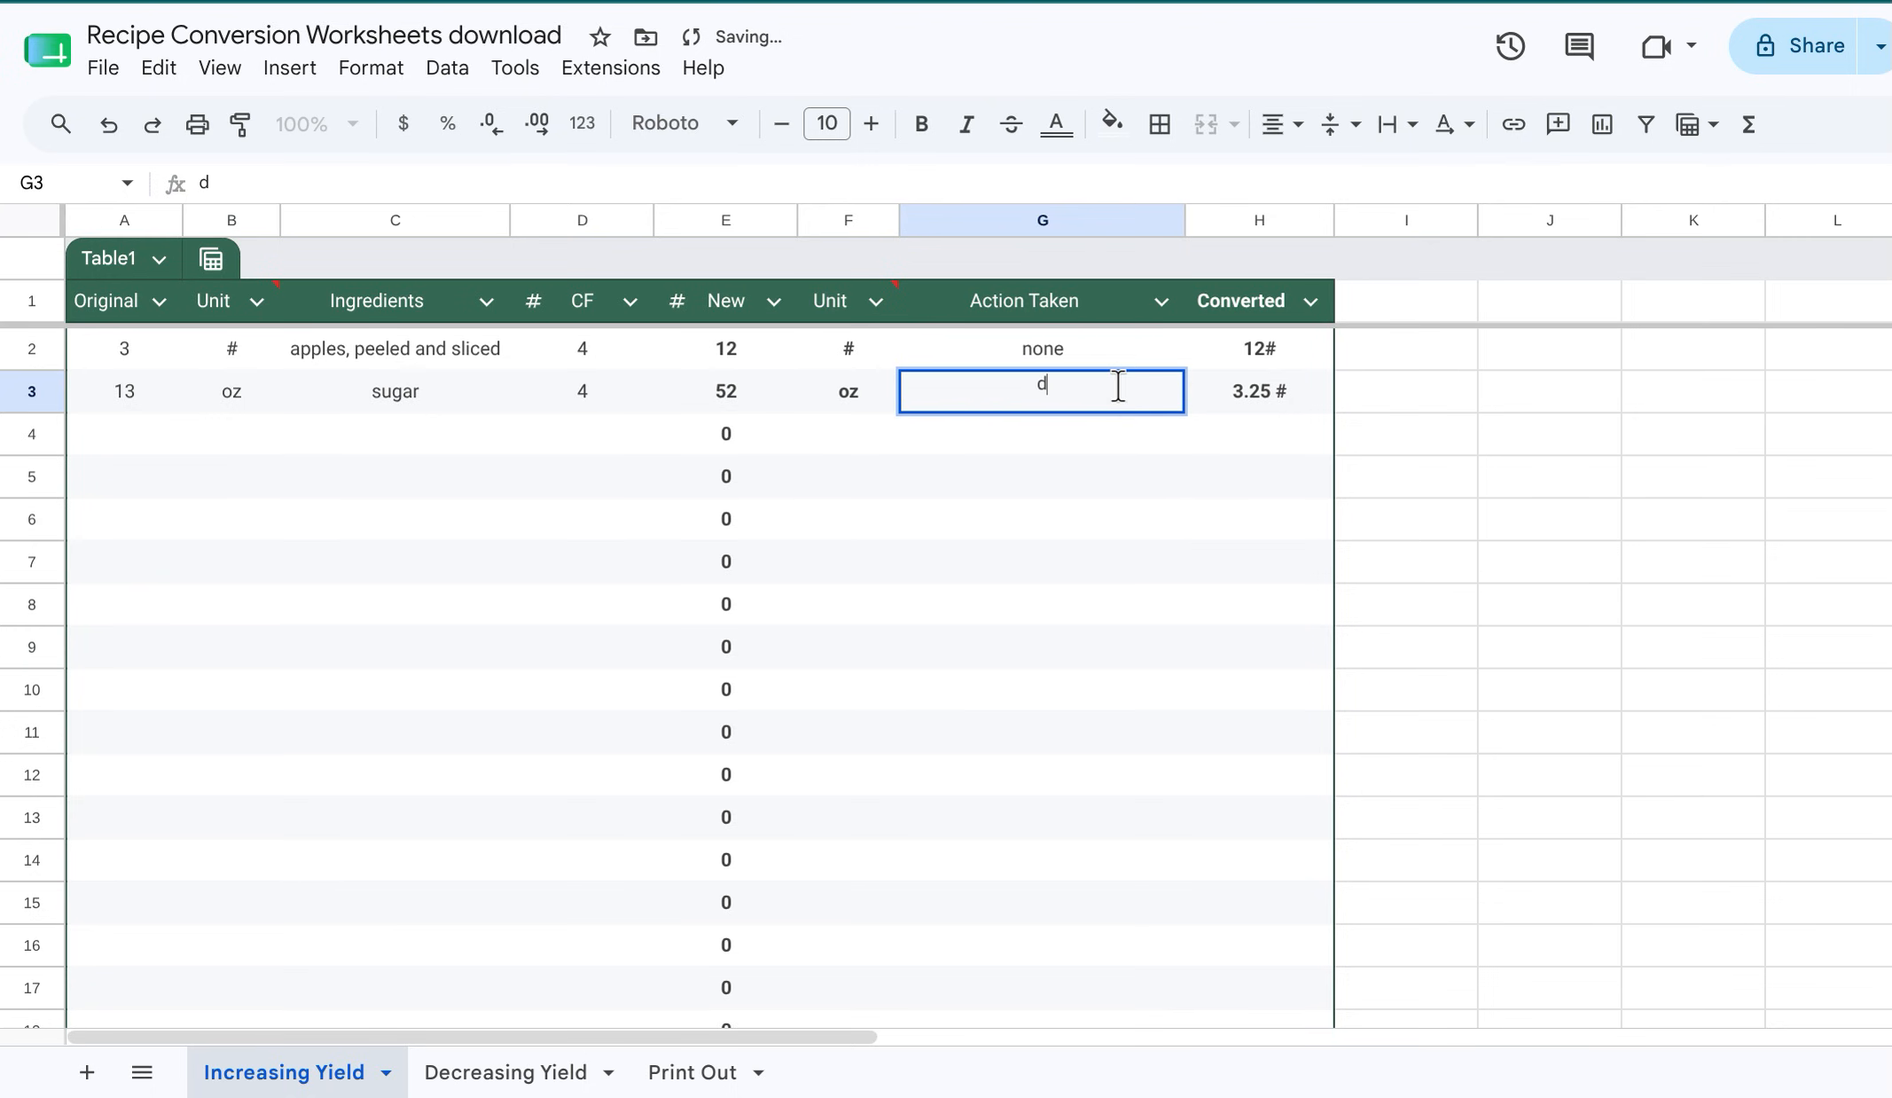
{"action": "type", "text": "ivide byy "}
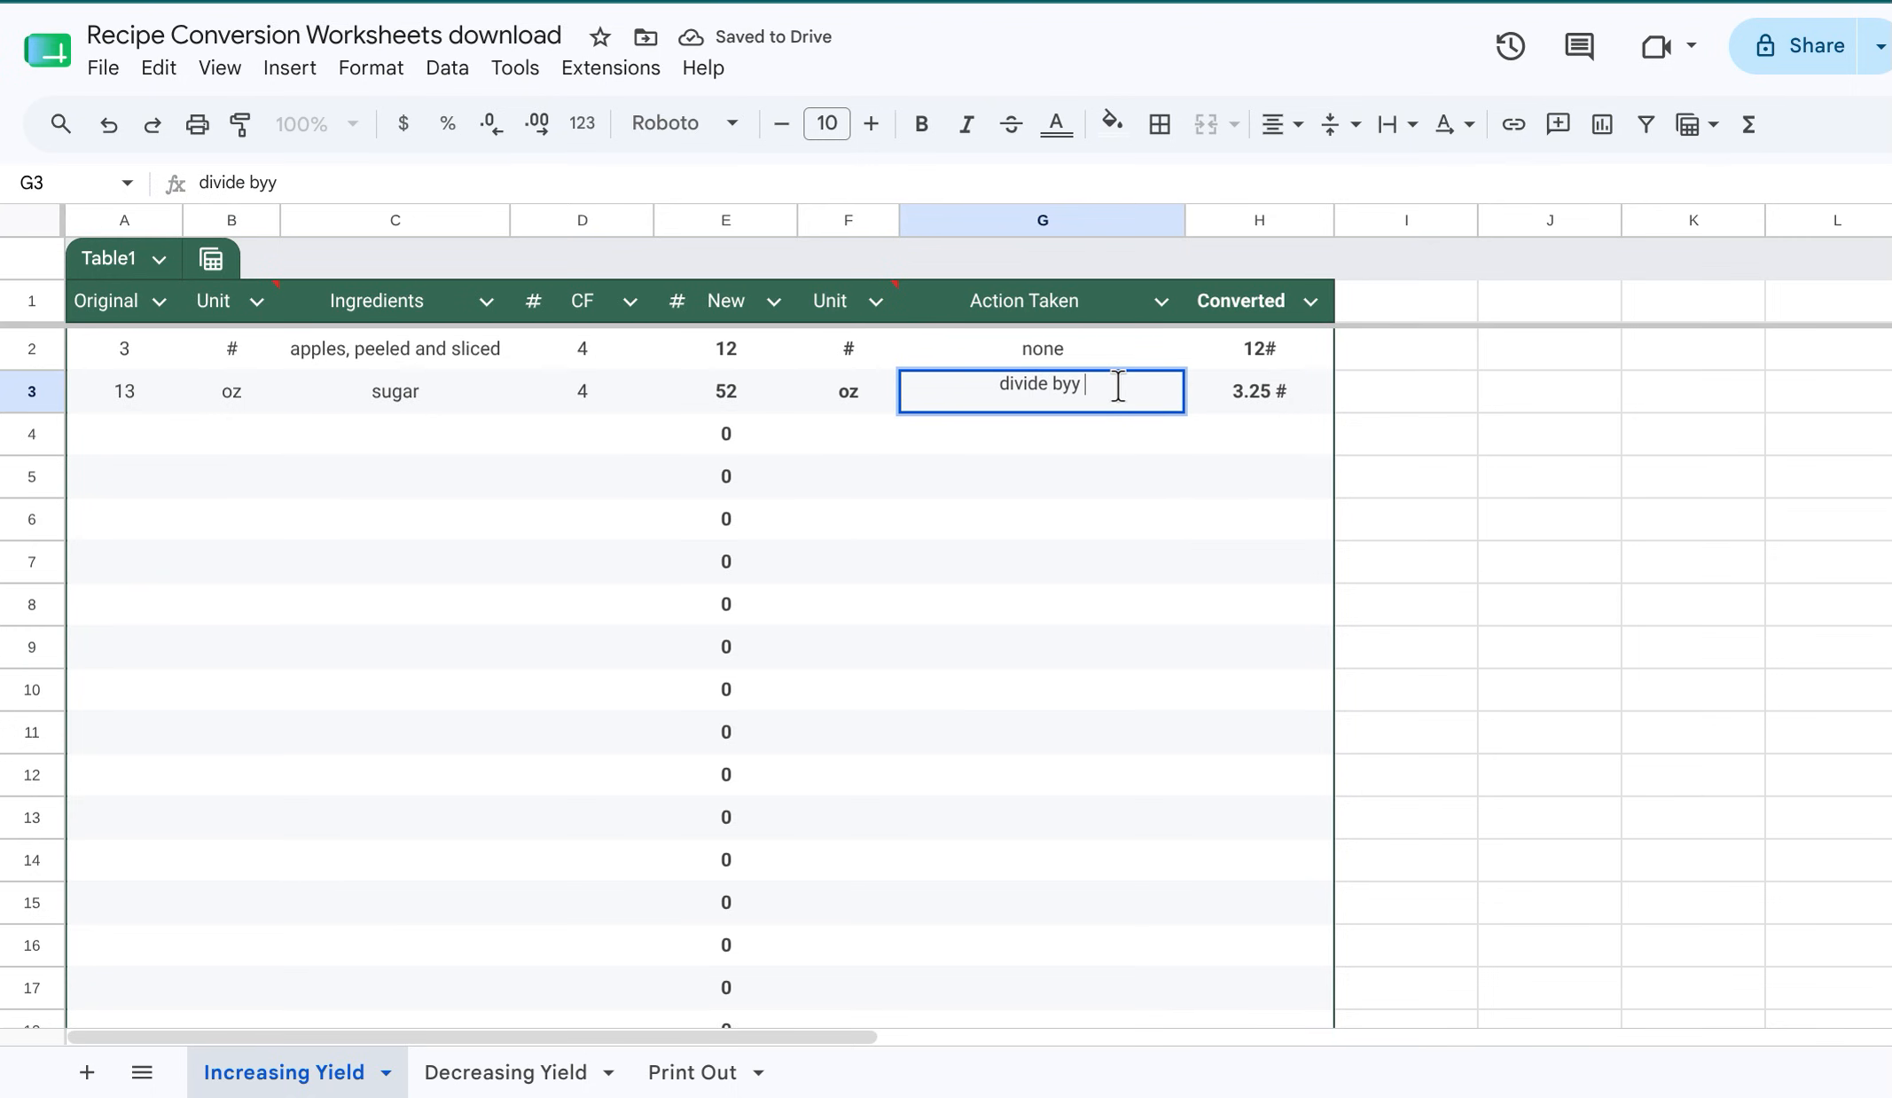
{"action": "type", "text": "16 oz"}
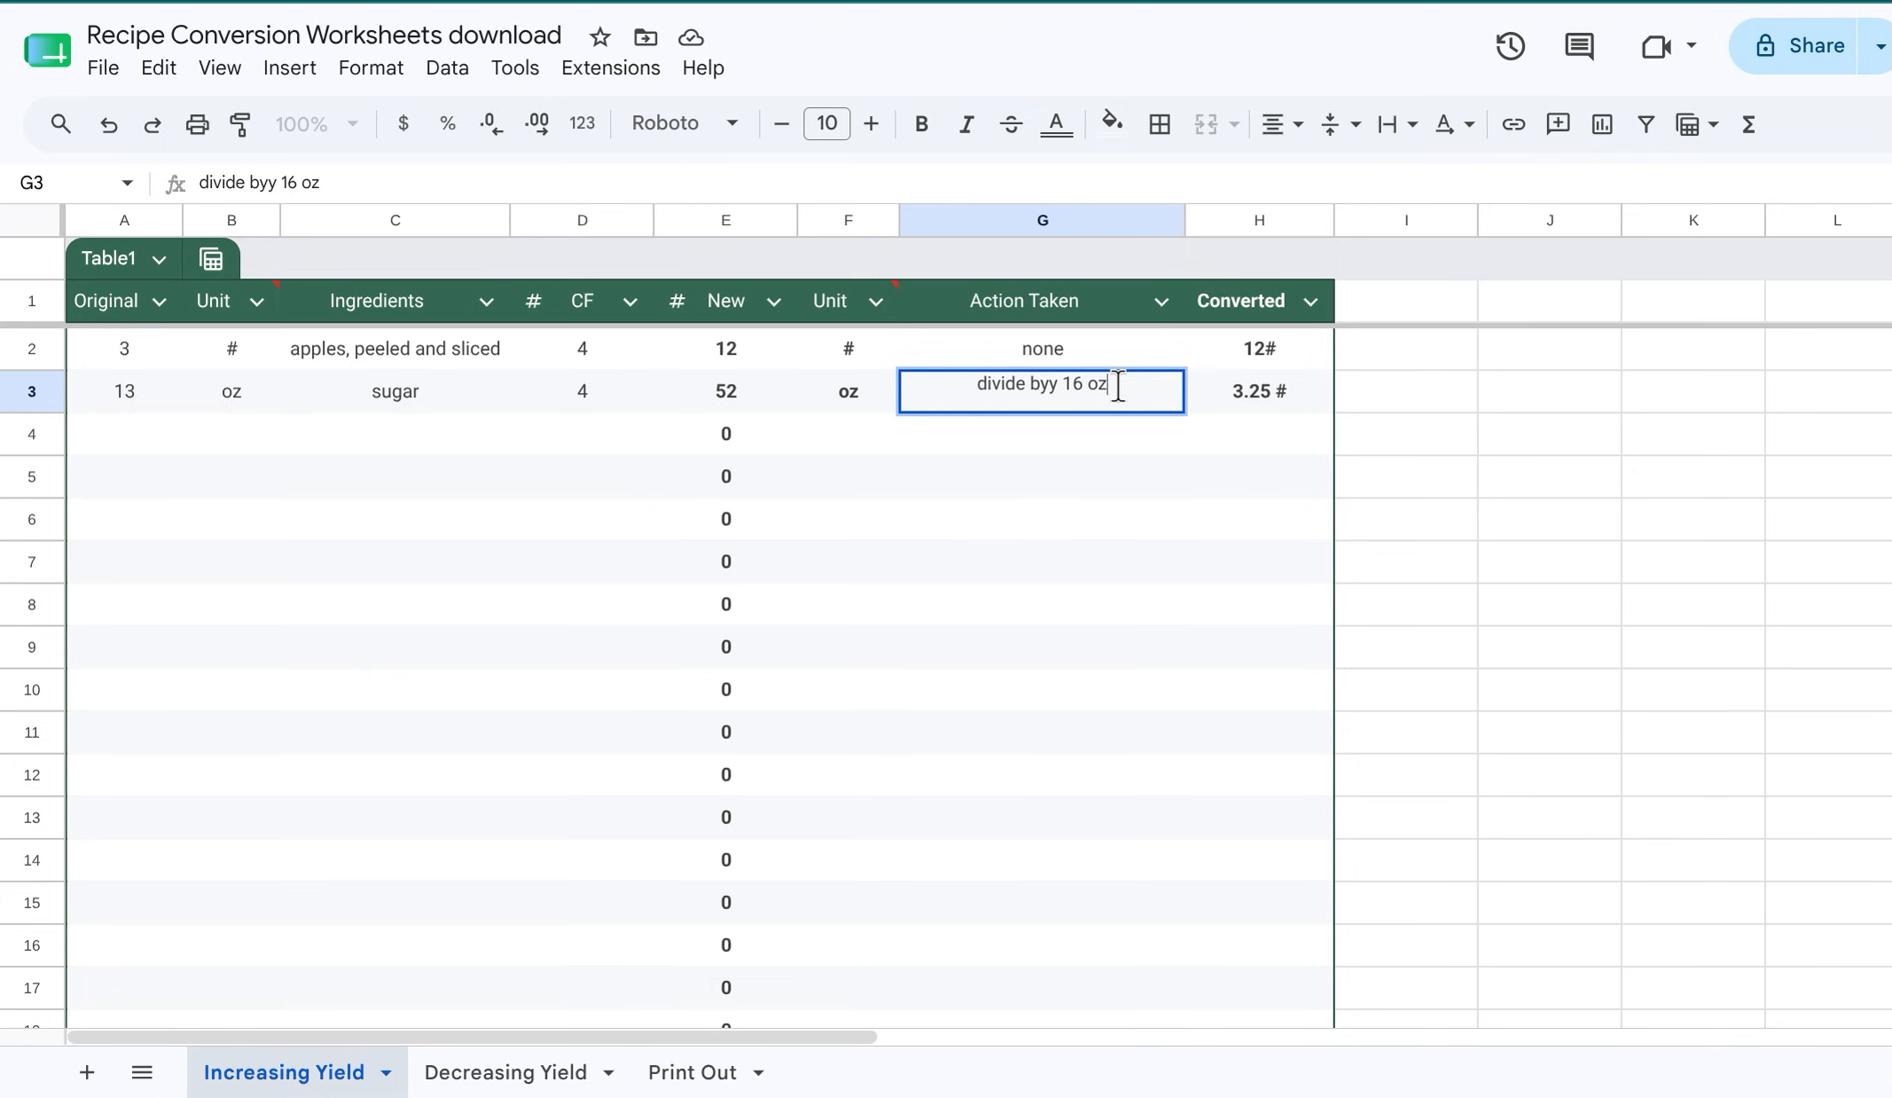
{"action": "left_click", "coordinate": [1060, 385]}
{"action": "key", "text": "BackSpace"}
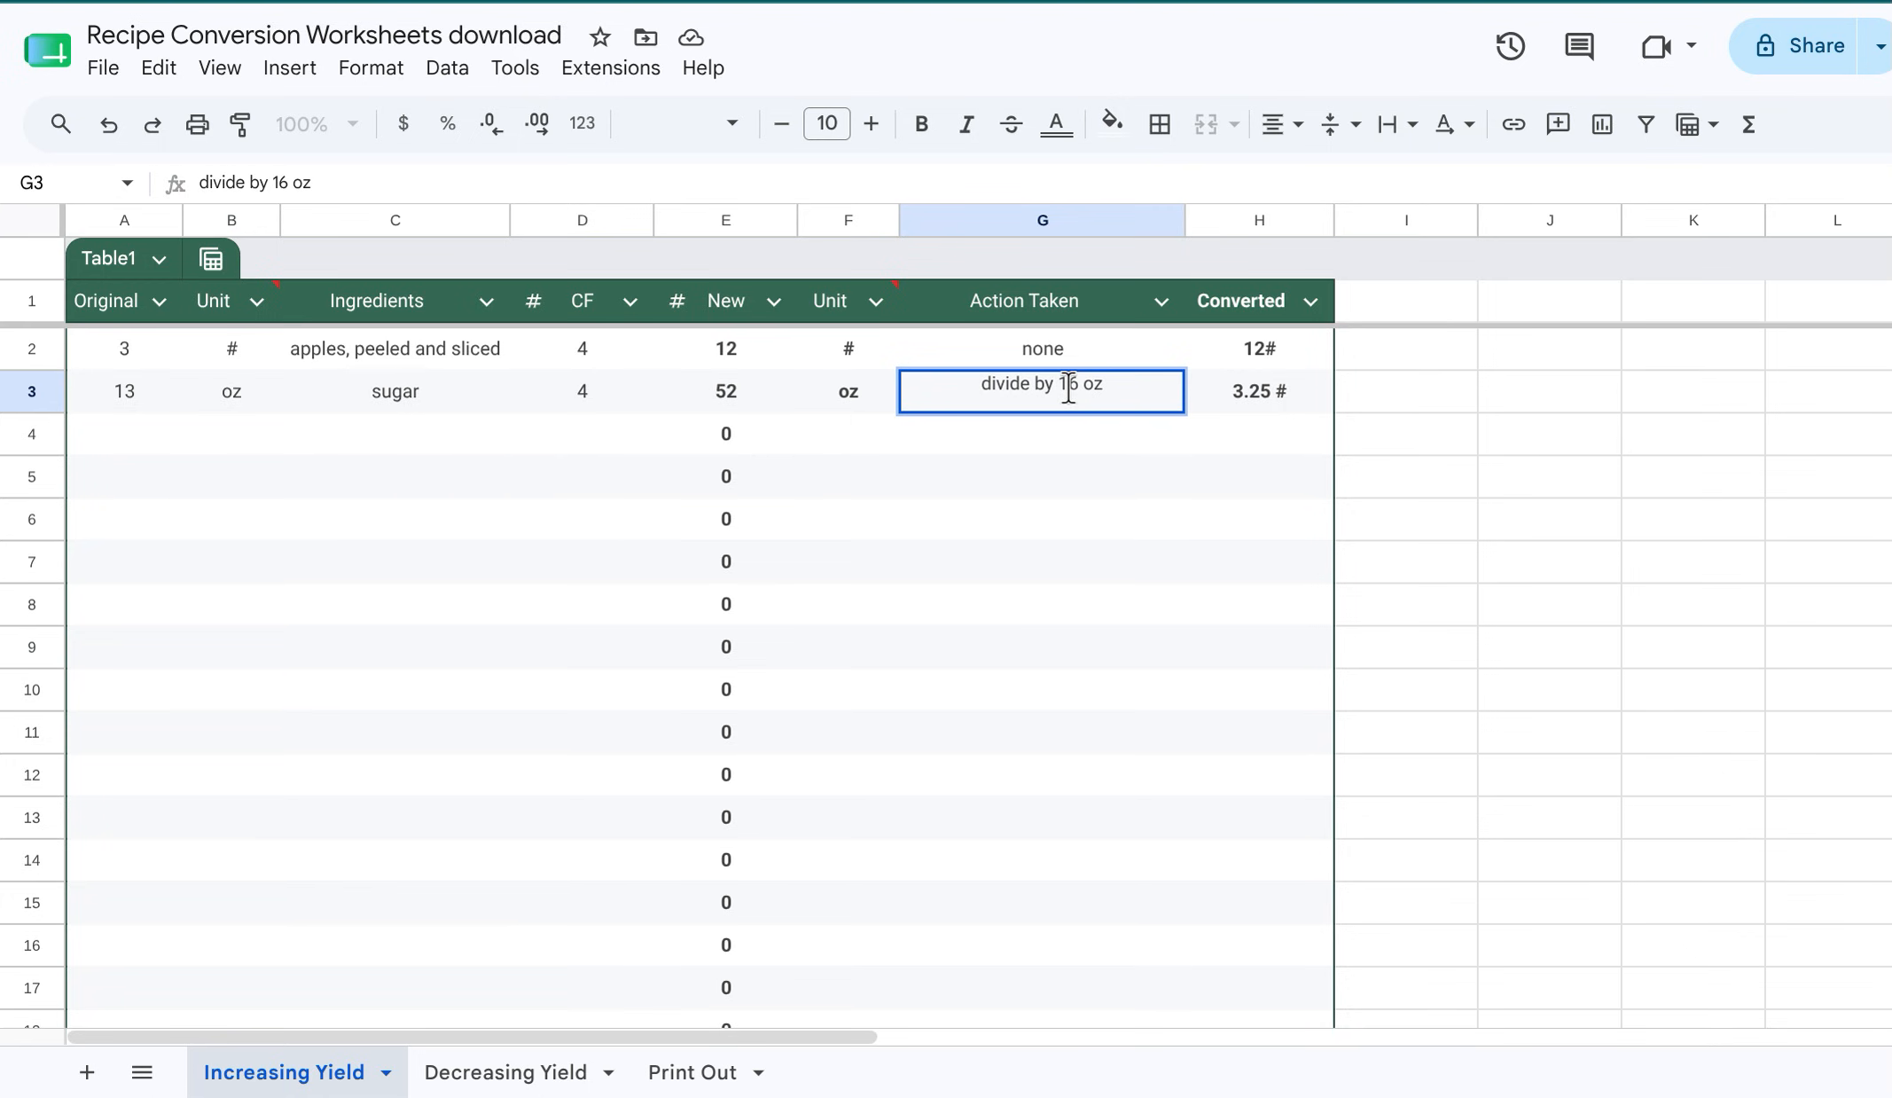
Enter "2 tbsp" as the original quantity of the third ingredient in row 4
{"action": "double_click", "coordinate": [139, 439]}
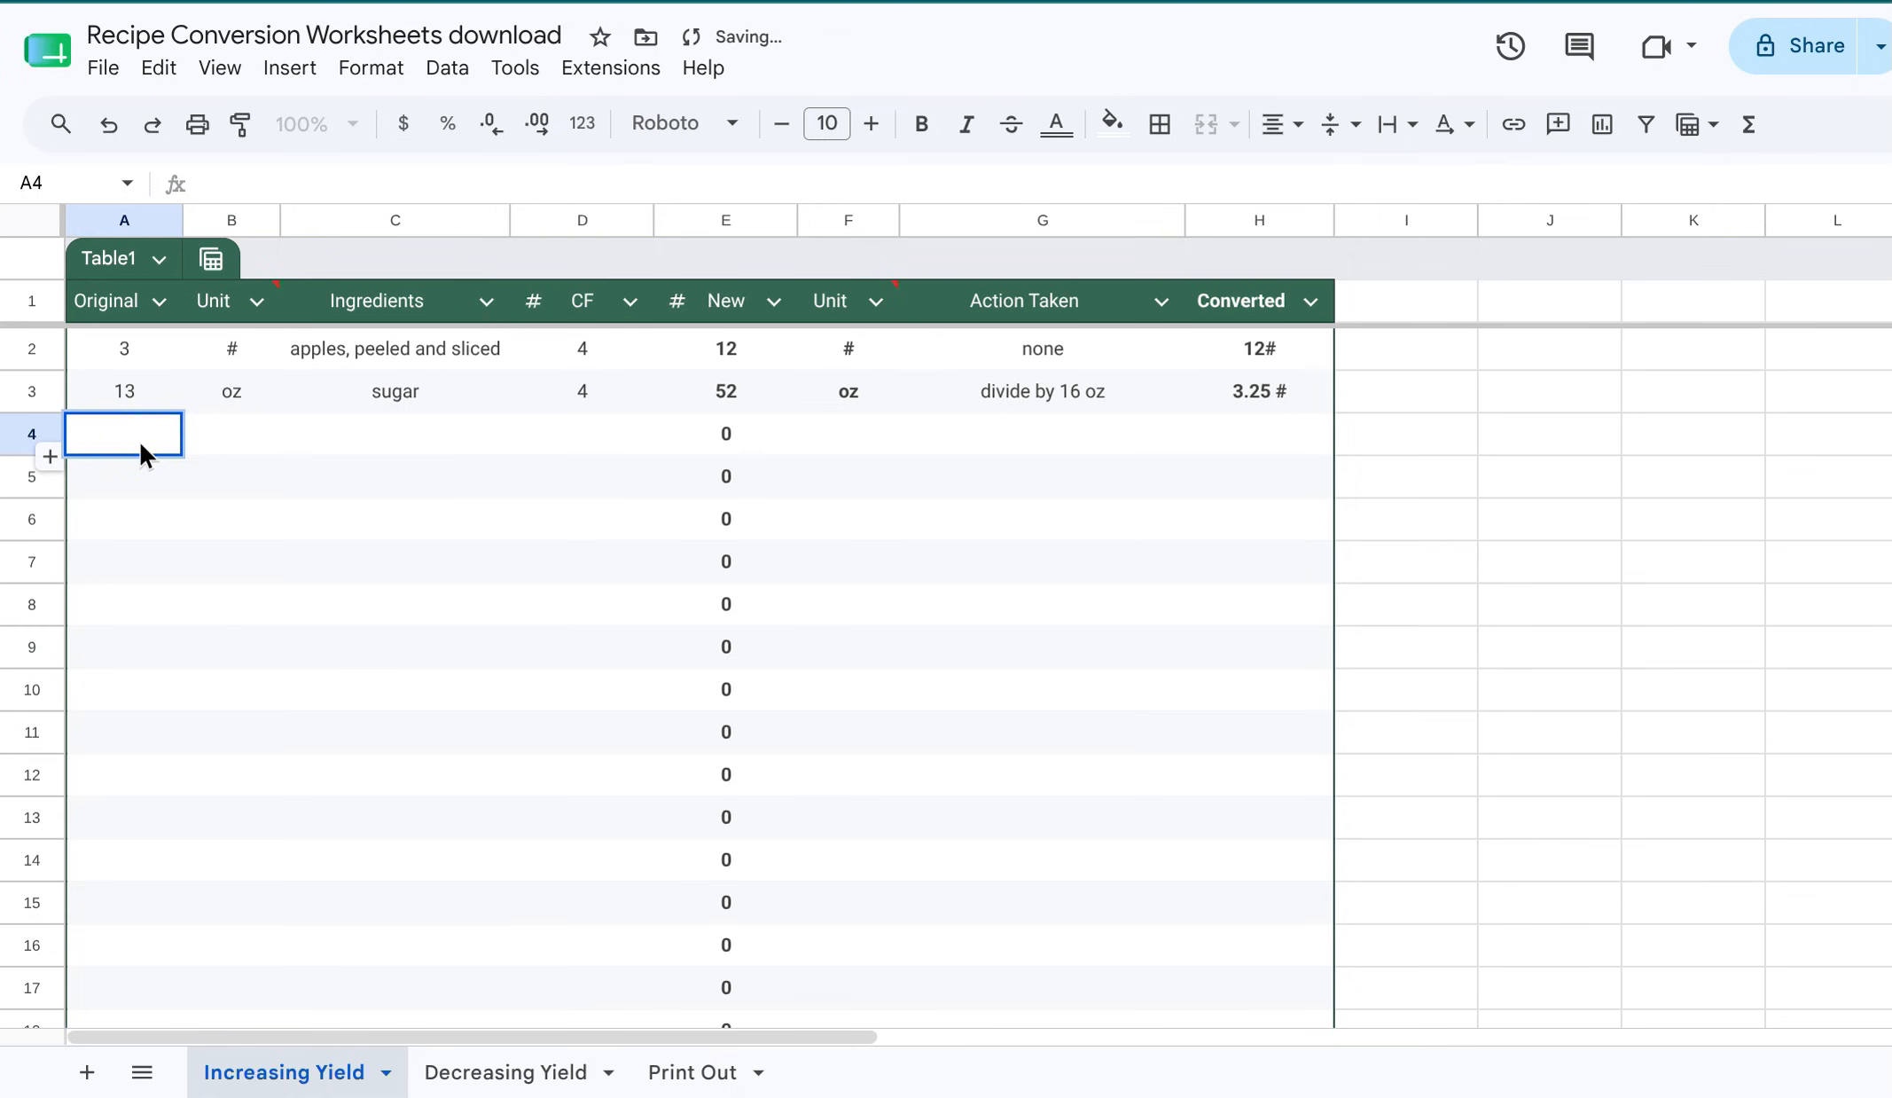
{"action": "type", "text": "2 tbsp"}
{"action": "key", "text": "Tab"}
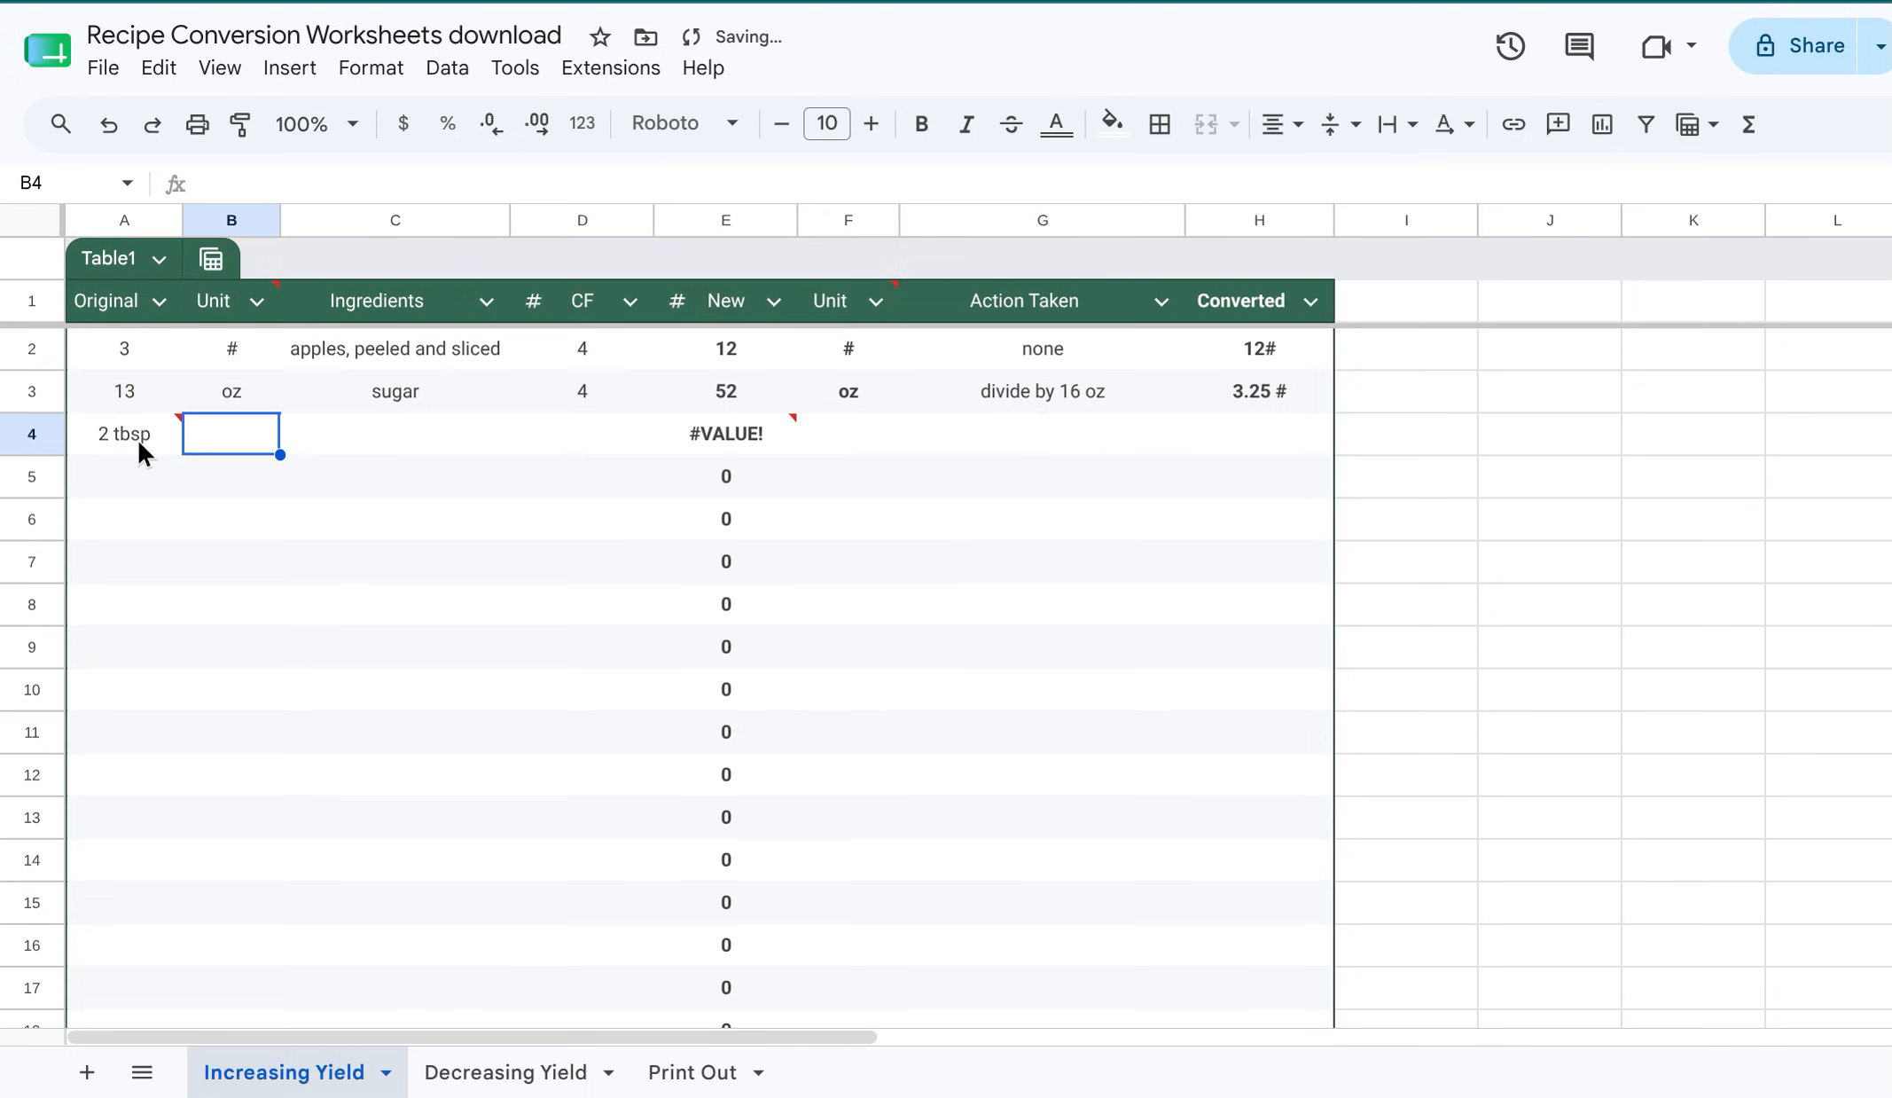
Examine the errors flagged on the new quantity and the original quantity in row 4
{"action": "double_click", "coordinate": [771, 441]}
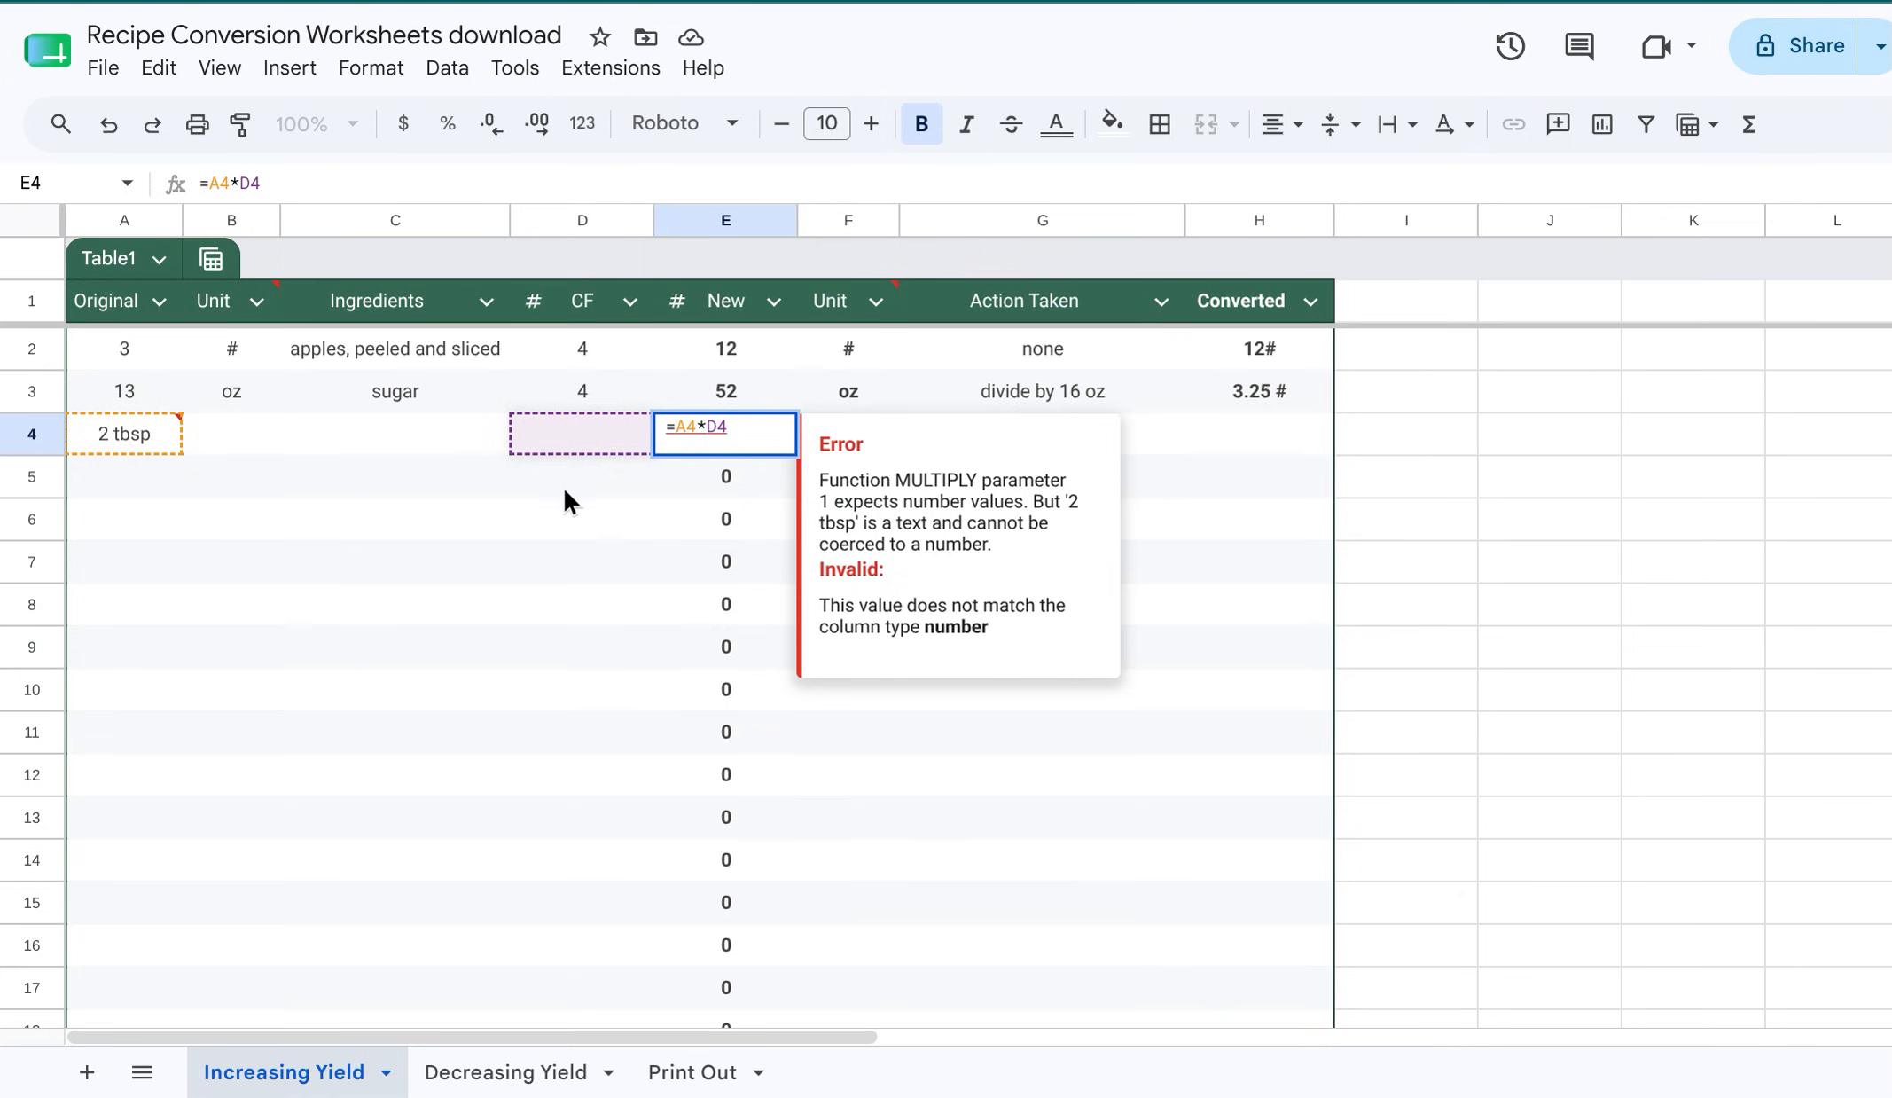
{"action": "left_click", "coordinate": [440, 433]}
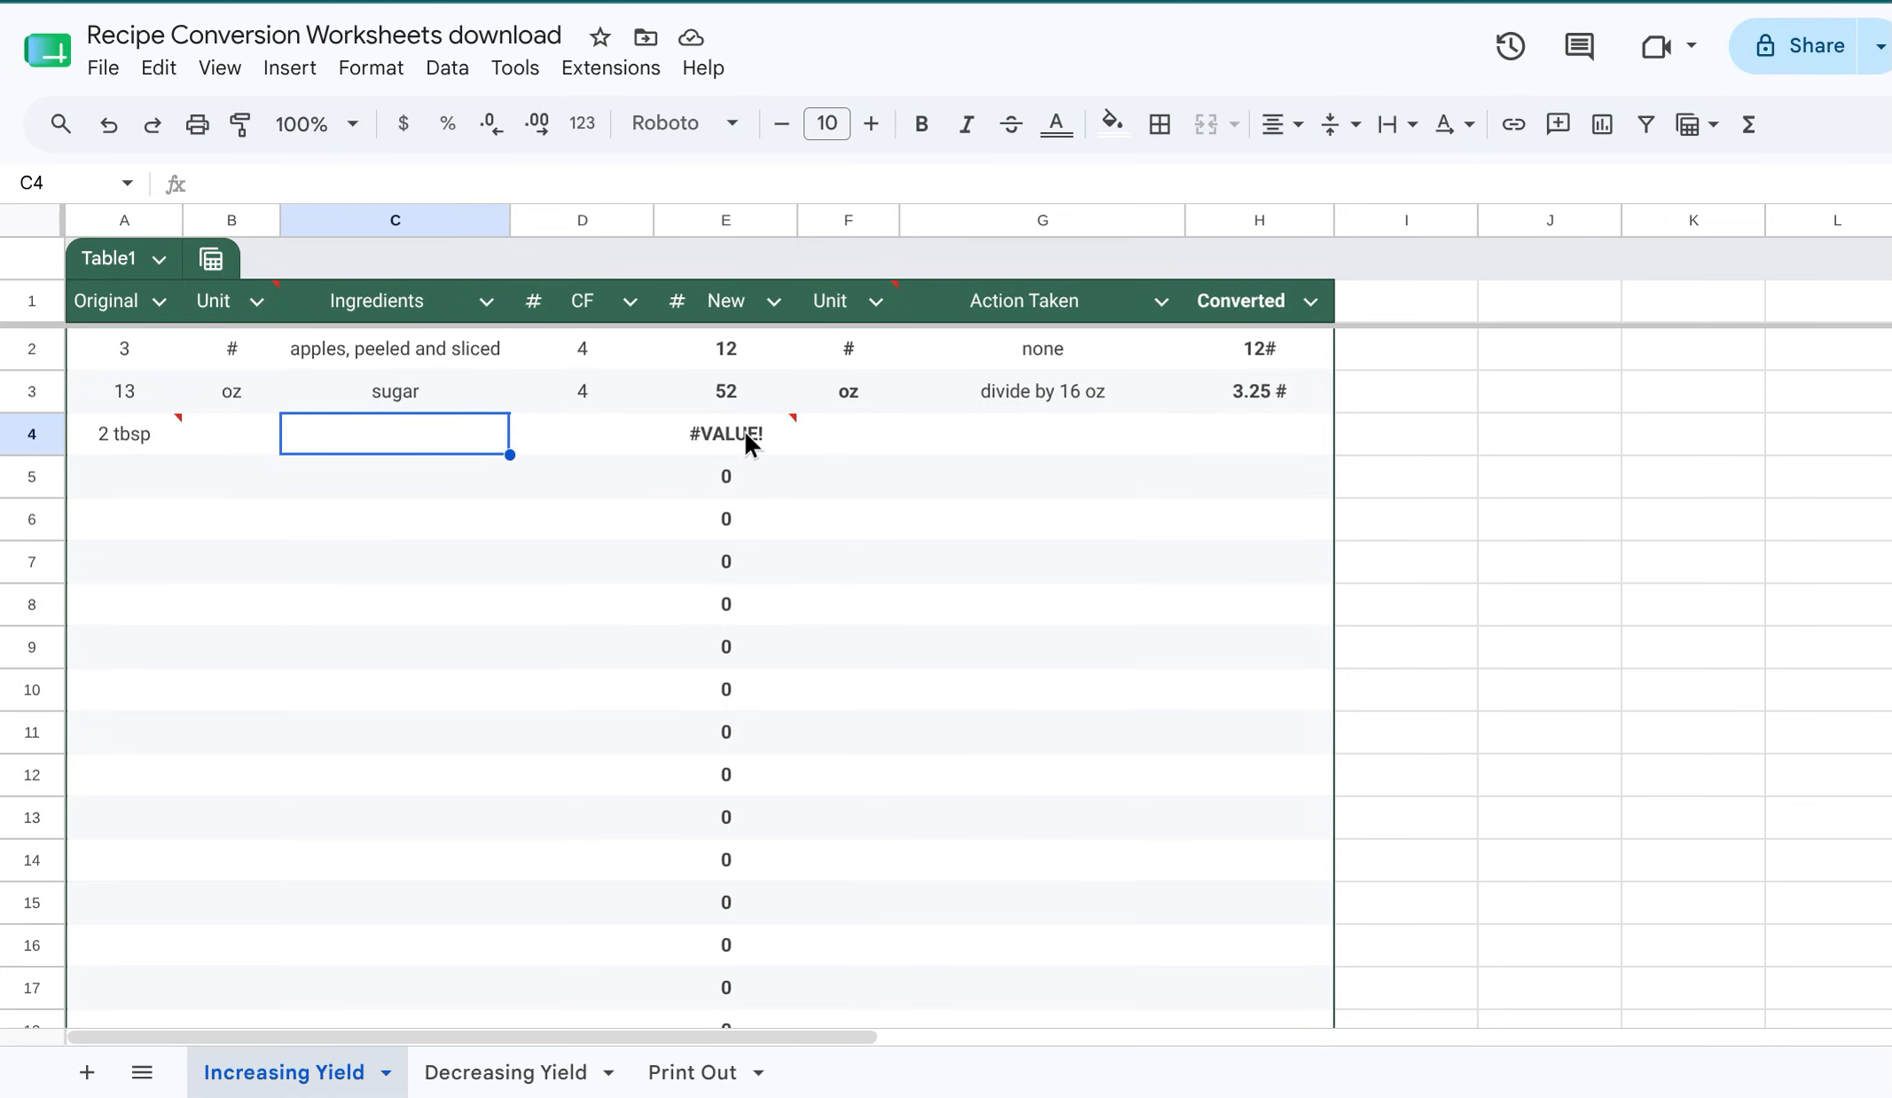
{"action": "left_click", "coordinate": [149, 437]}
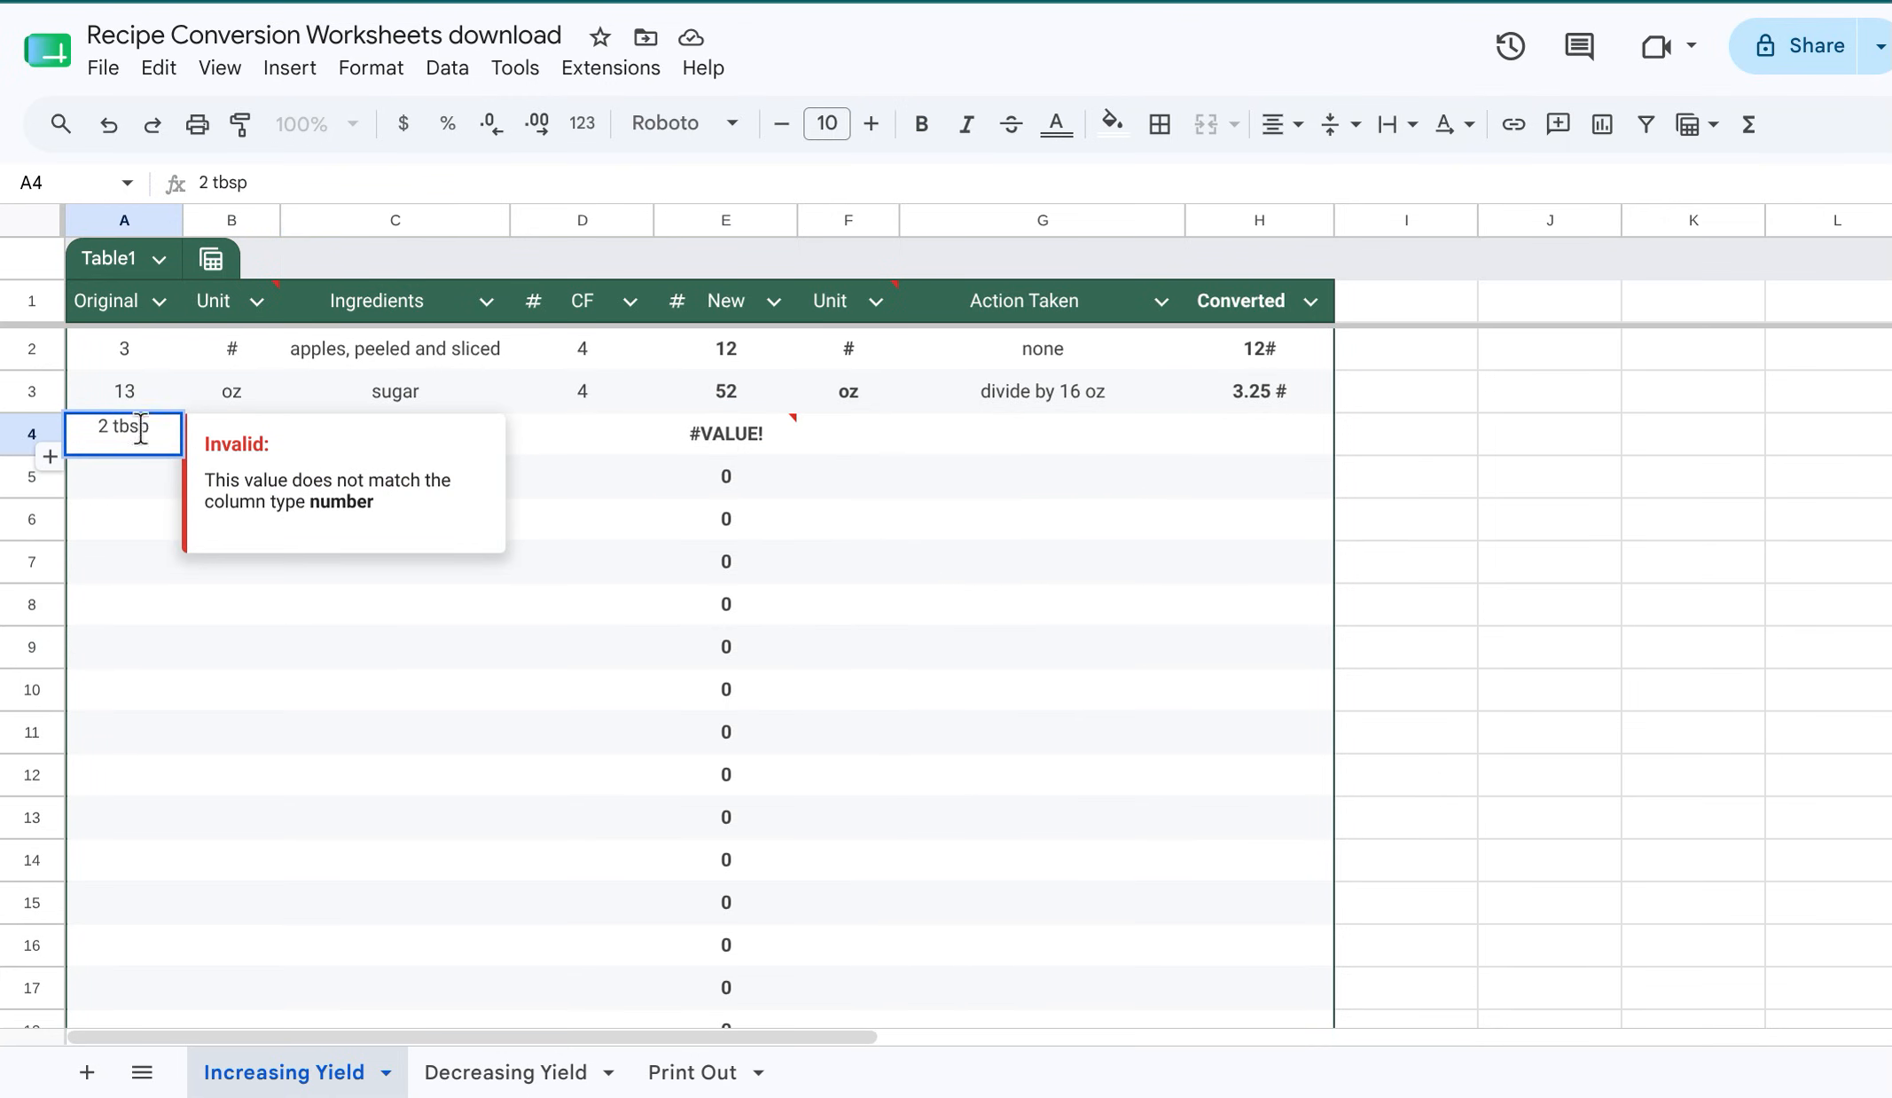
{"action": "left_click", "coordinate": [164, 745]}
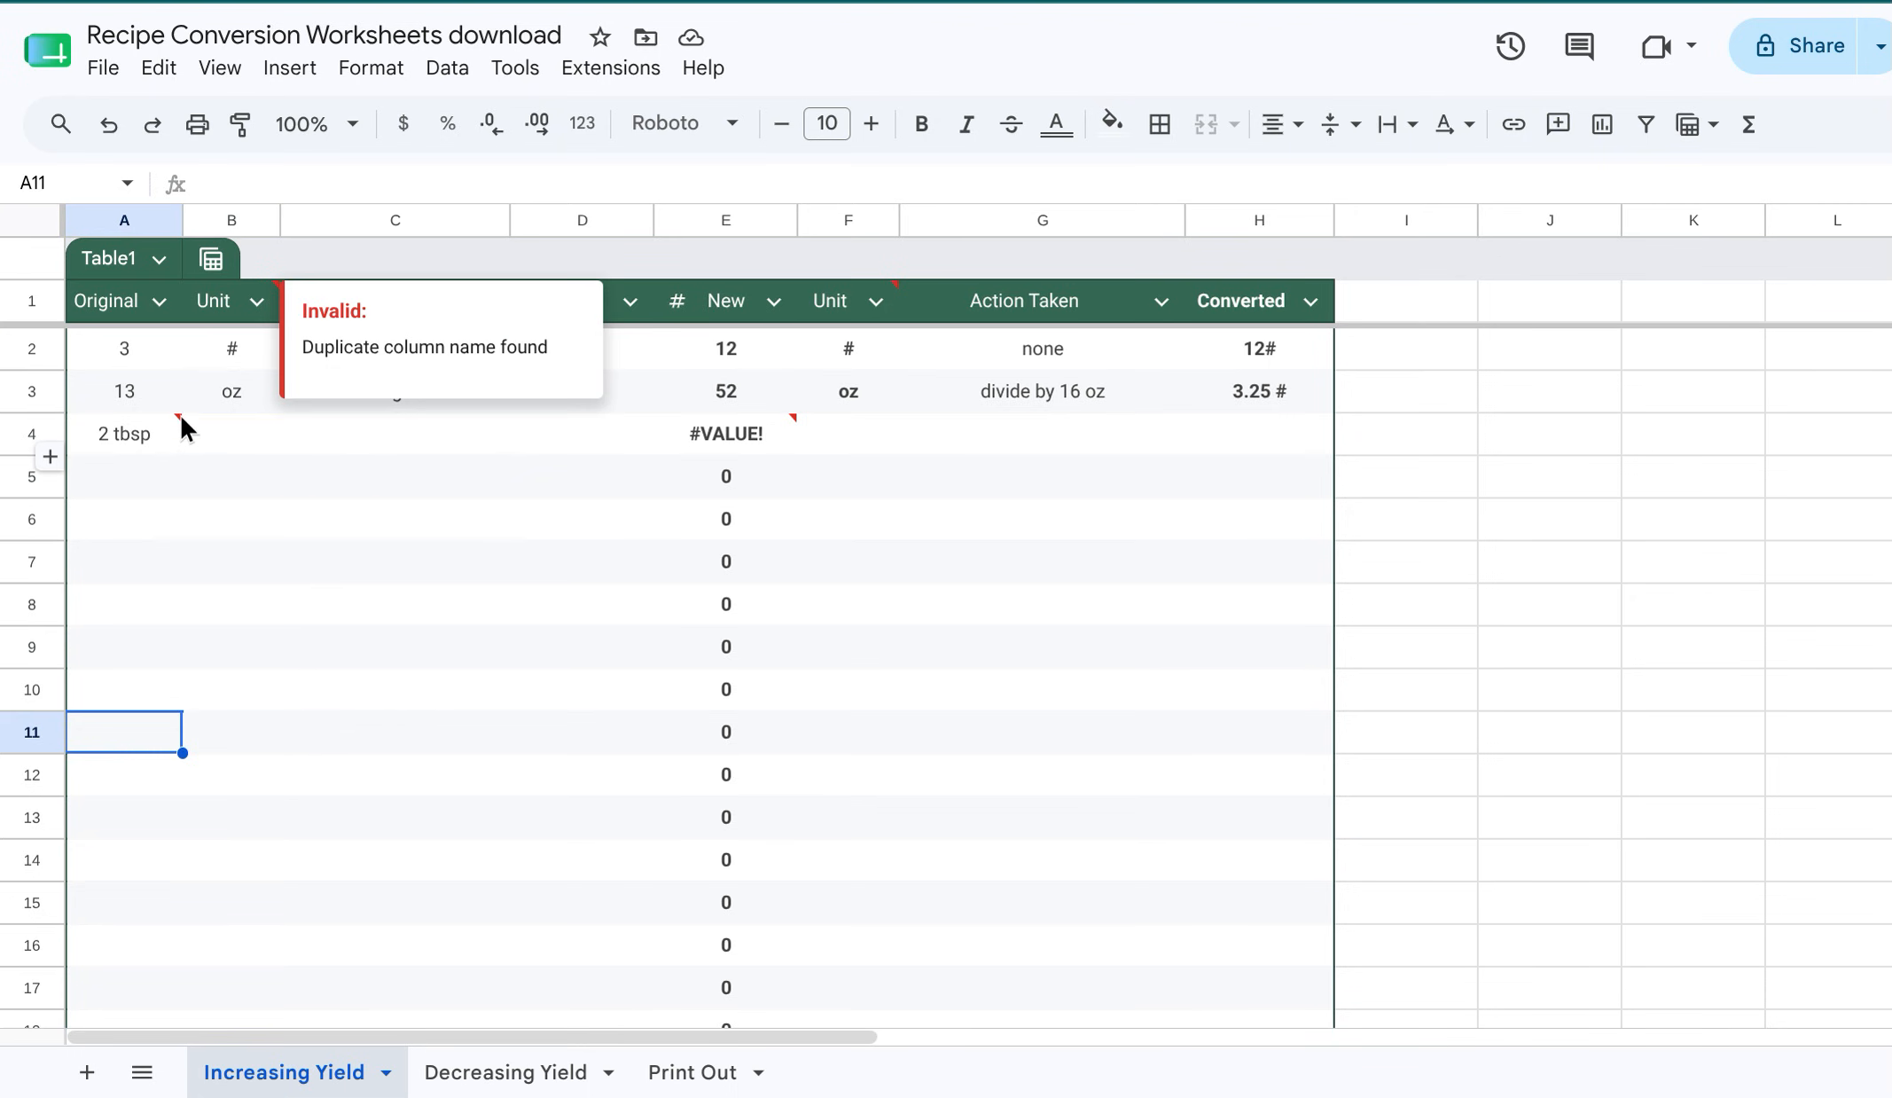
Remove the unit text from the original quantity in row 4 so the cell holds only 2
{"action": "double_click", "coordinate": [157, 430]}
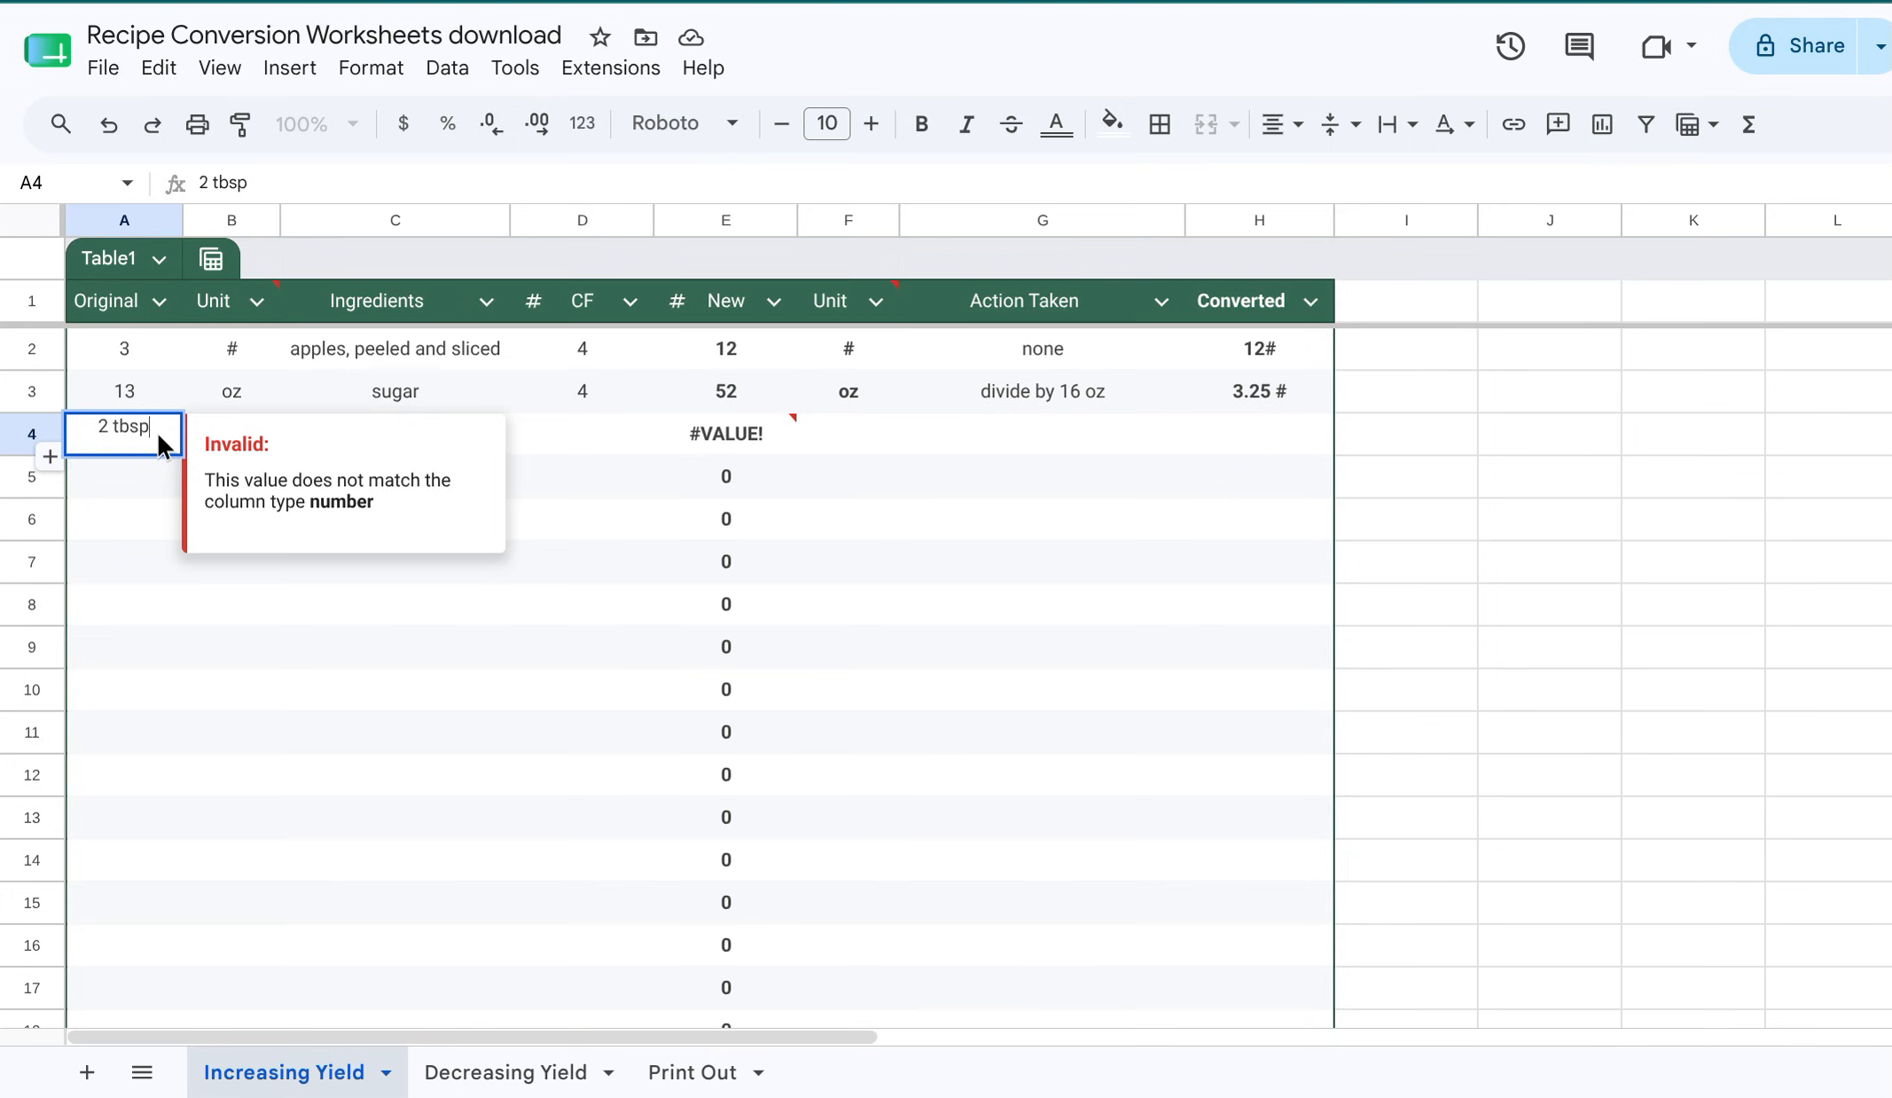
{"action": "key", "text": "BackSpace"}
{"action": "key", "text": "BackSpace"}
{"action": "key", "text": "BackSpace"}
{"action": "key", "text": "BackSpace"}
{"action": "key", "text": "BackSpace"}
{"action": "key", "text": "Tab"}
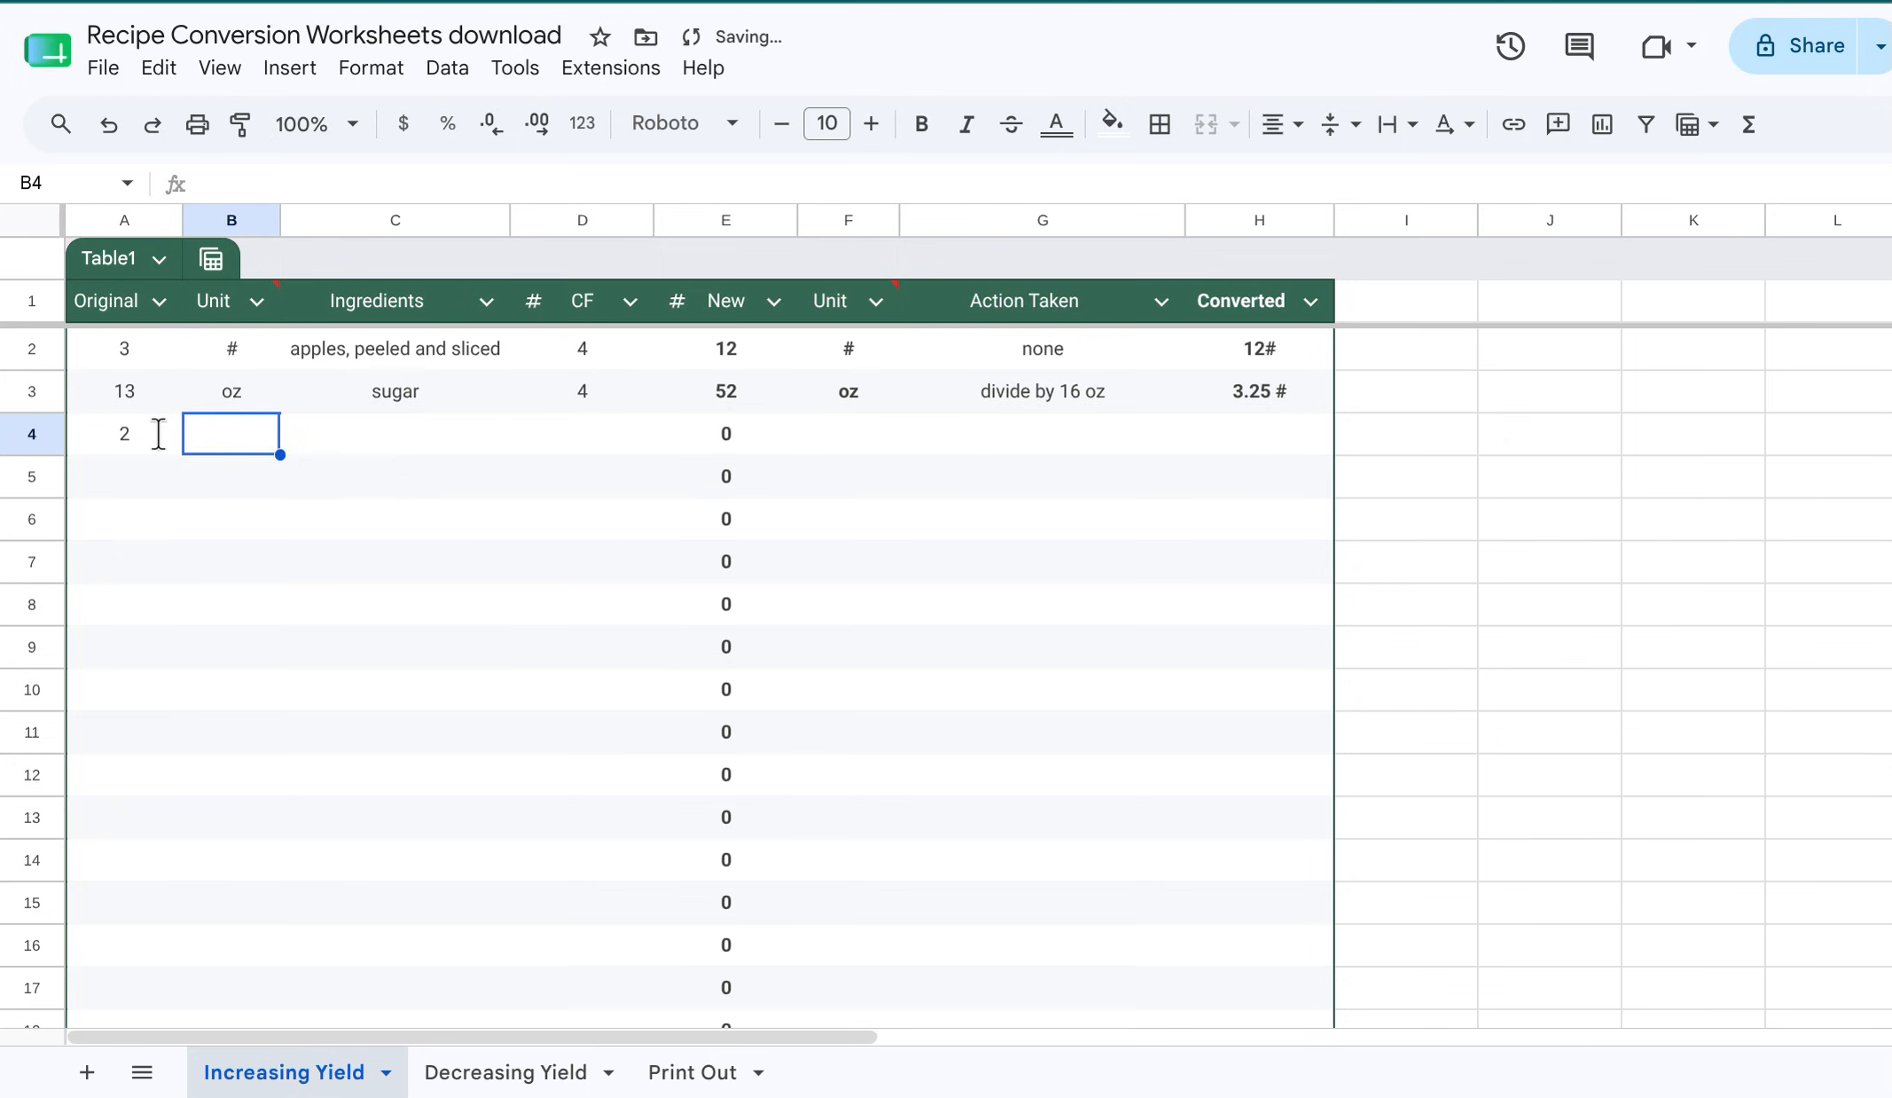
Enter tbsp as the original unit in row 4 and cinnamon as the ingredient
{"action": "type", "text": "tbsp"}
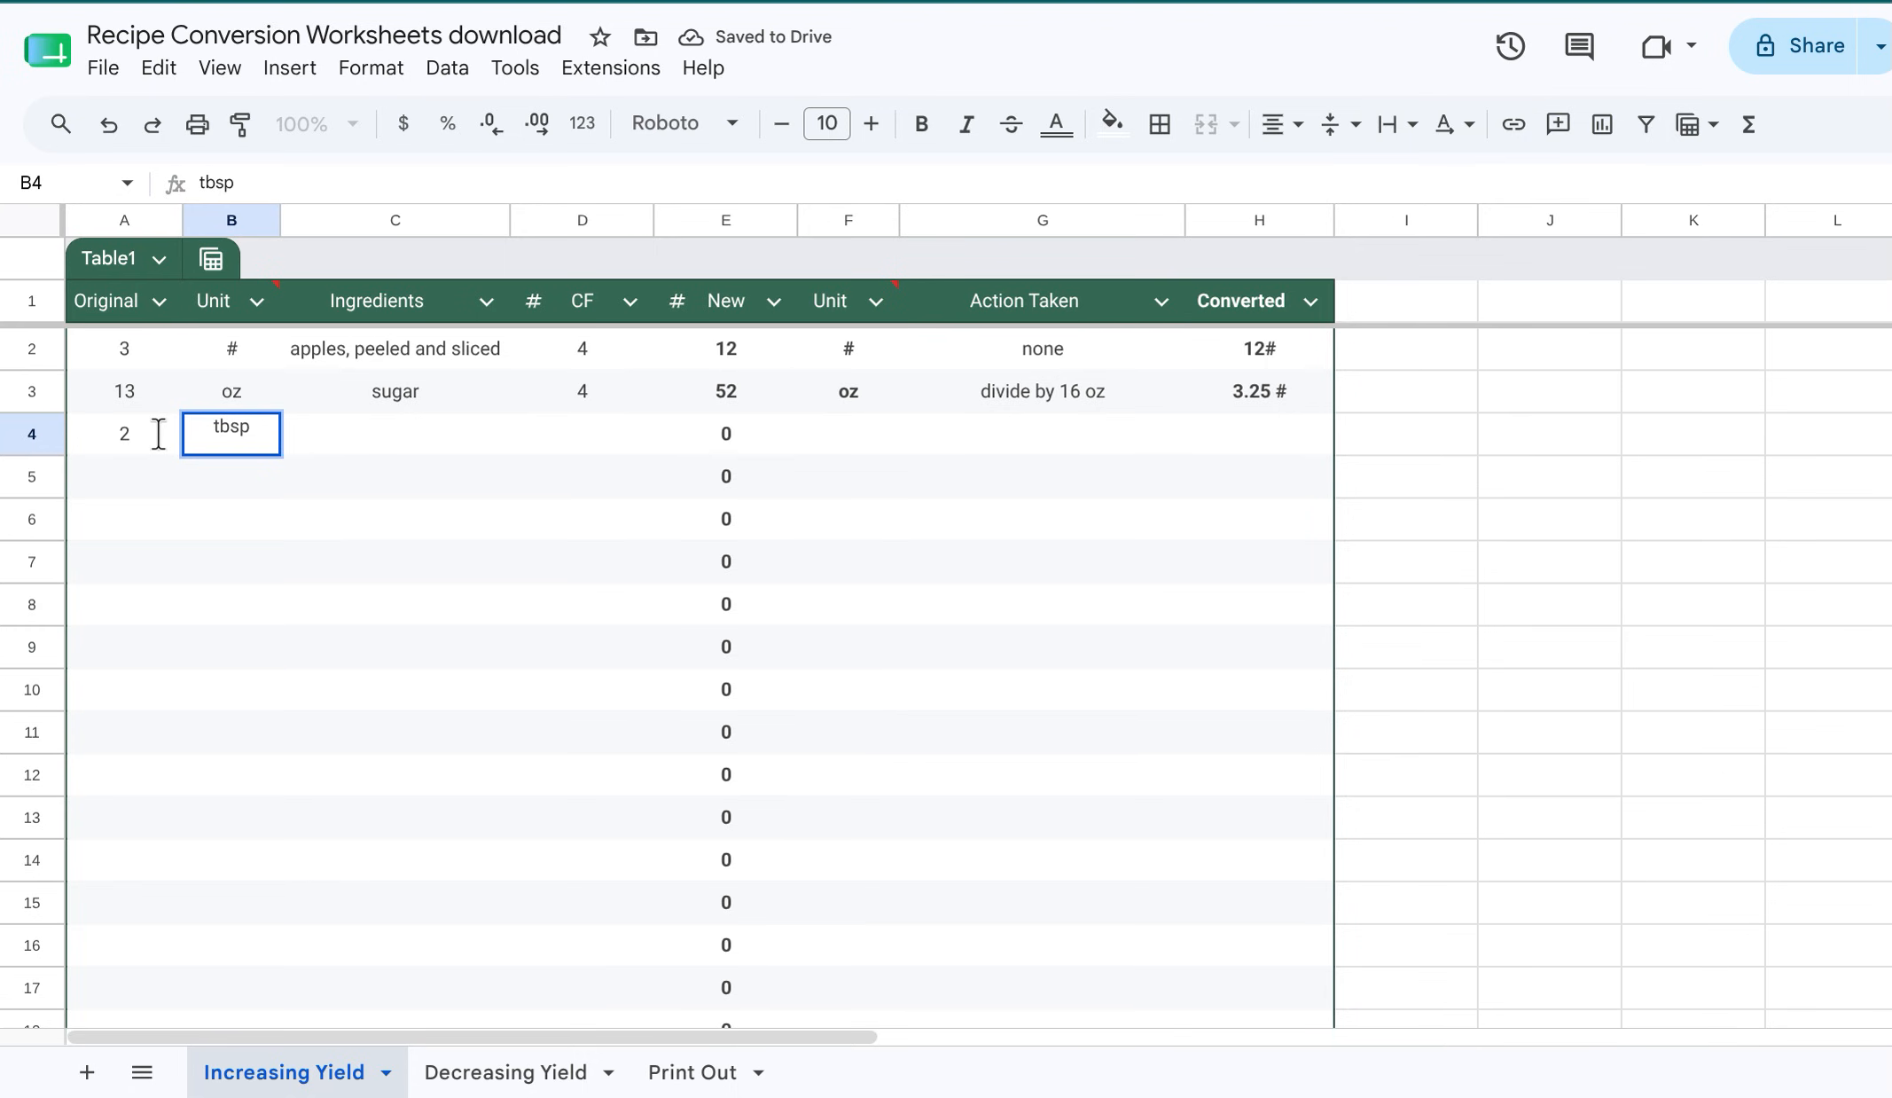
{"action": "key", "text": "Tab"}
{"action": "type", "text": "cin"}
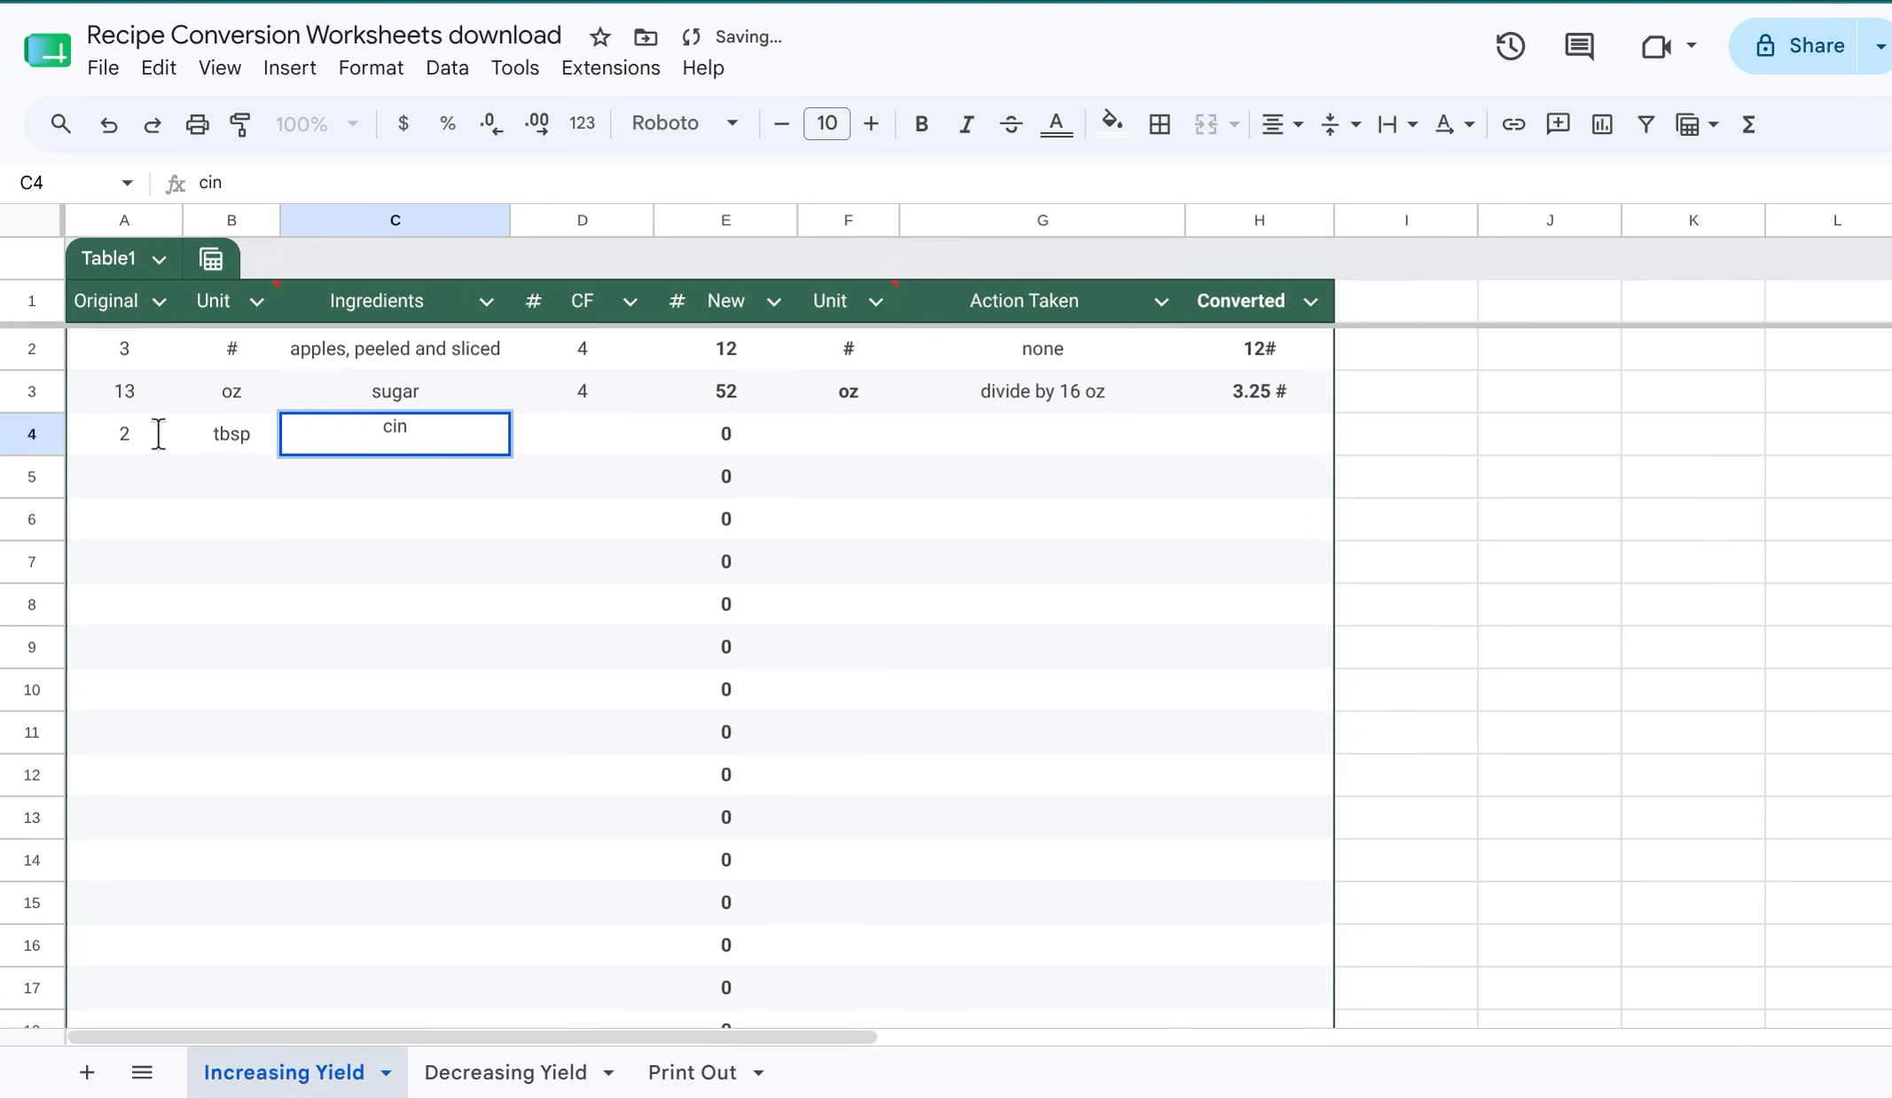
{"action": "type", "text": "namo"}
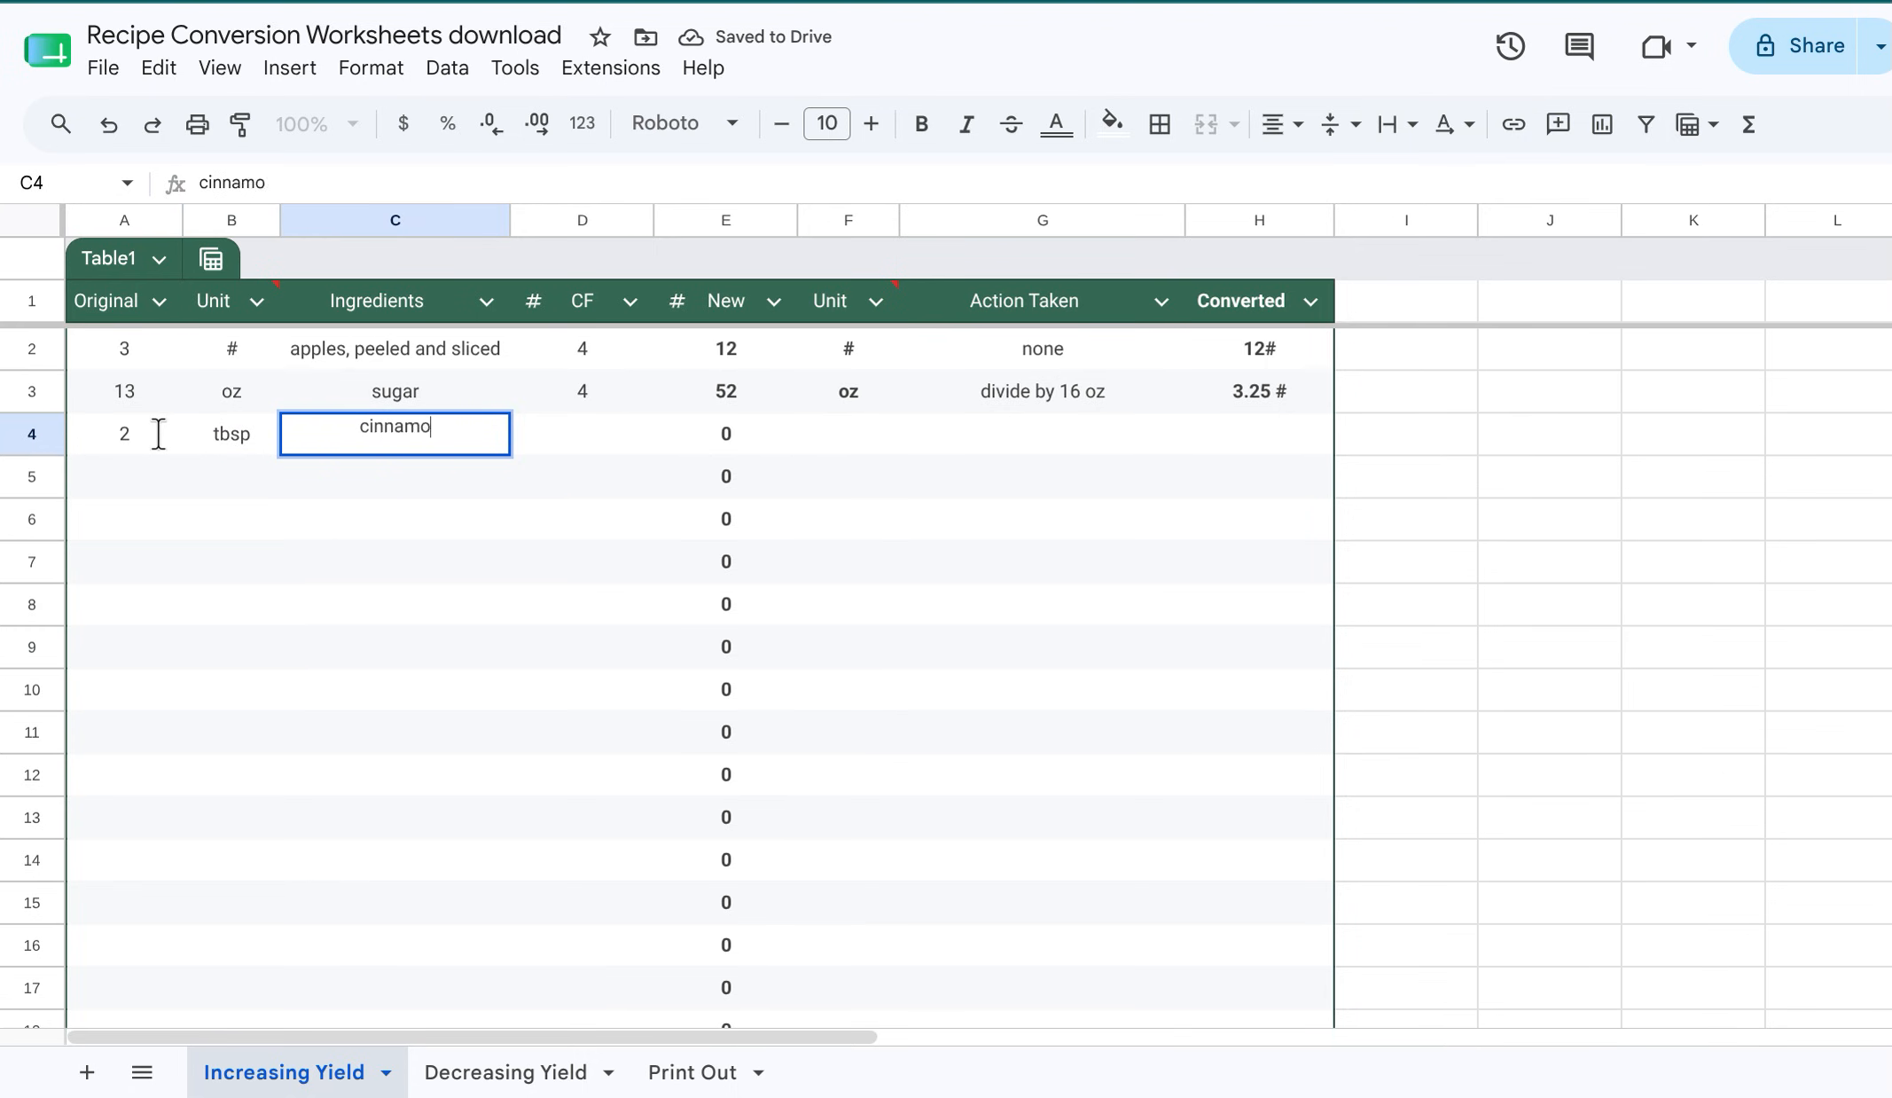
{"action": "type", "text": "n"}
{"action": "key", "text": "Tab"}
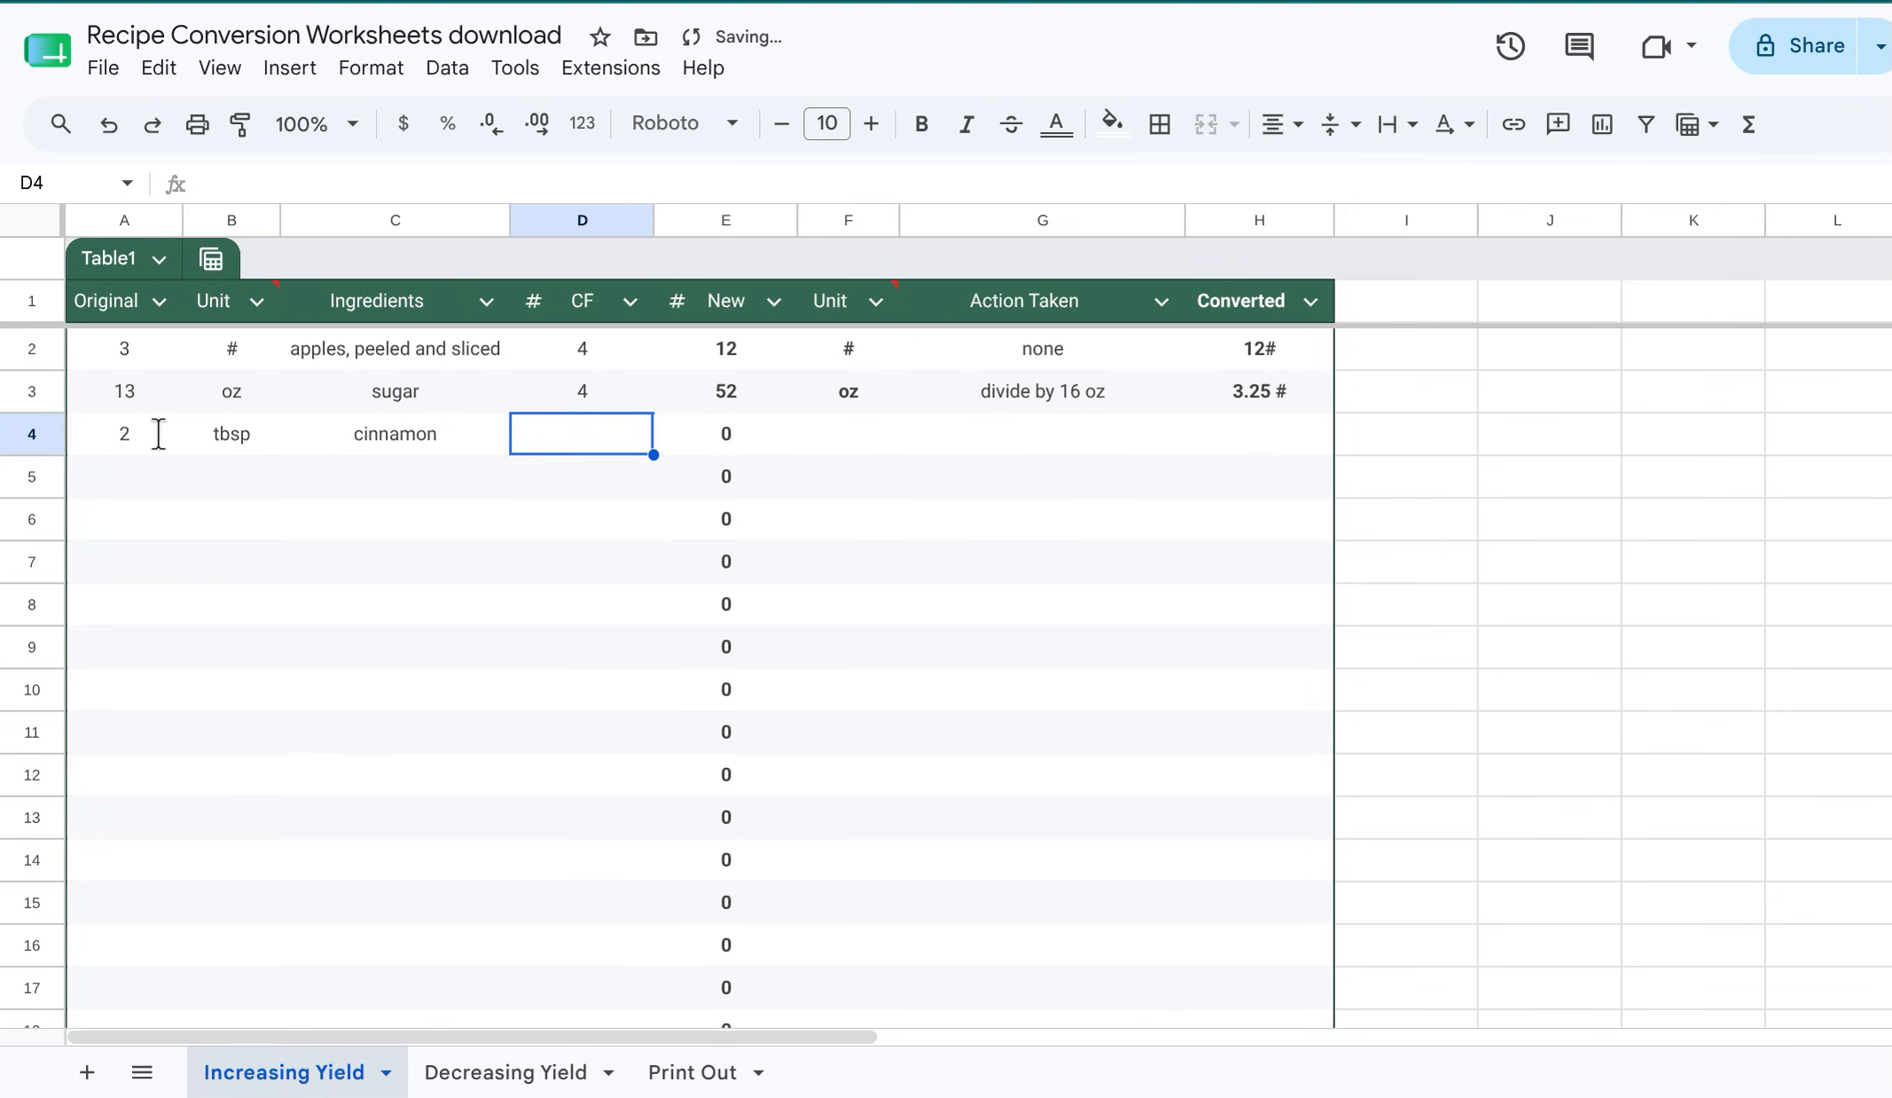
Enter 4 as the conversion factor for the cinnamon and tbsp as the unit for its new quantity
{"action": "type", "text": "4"}
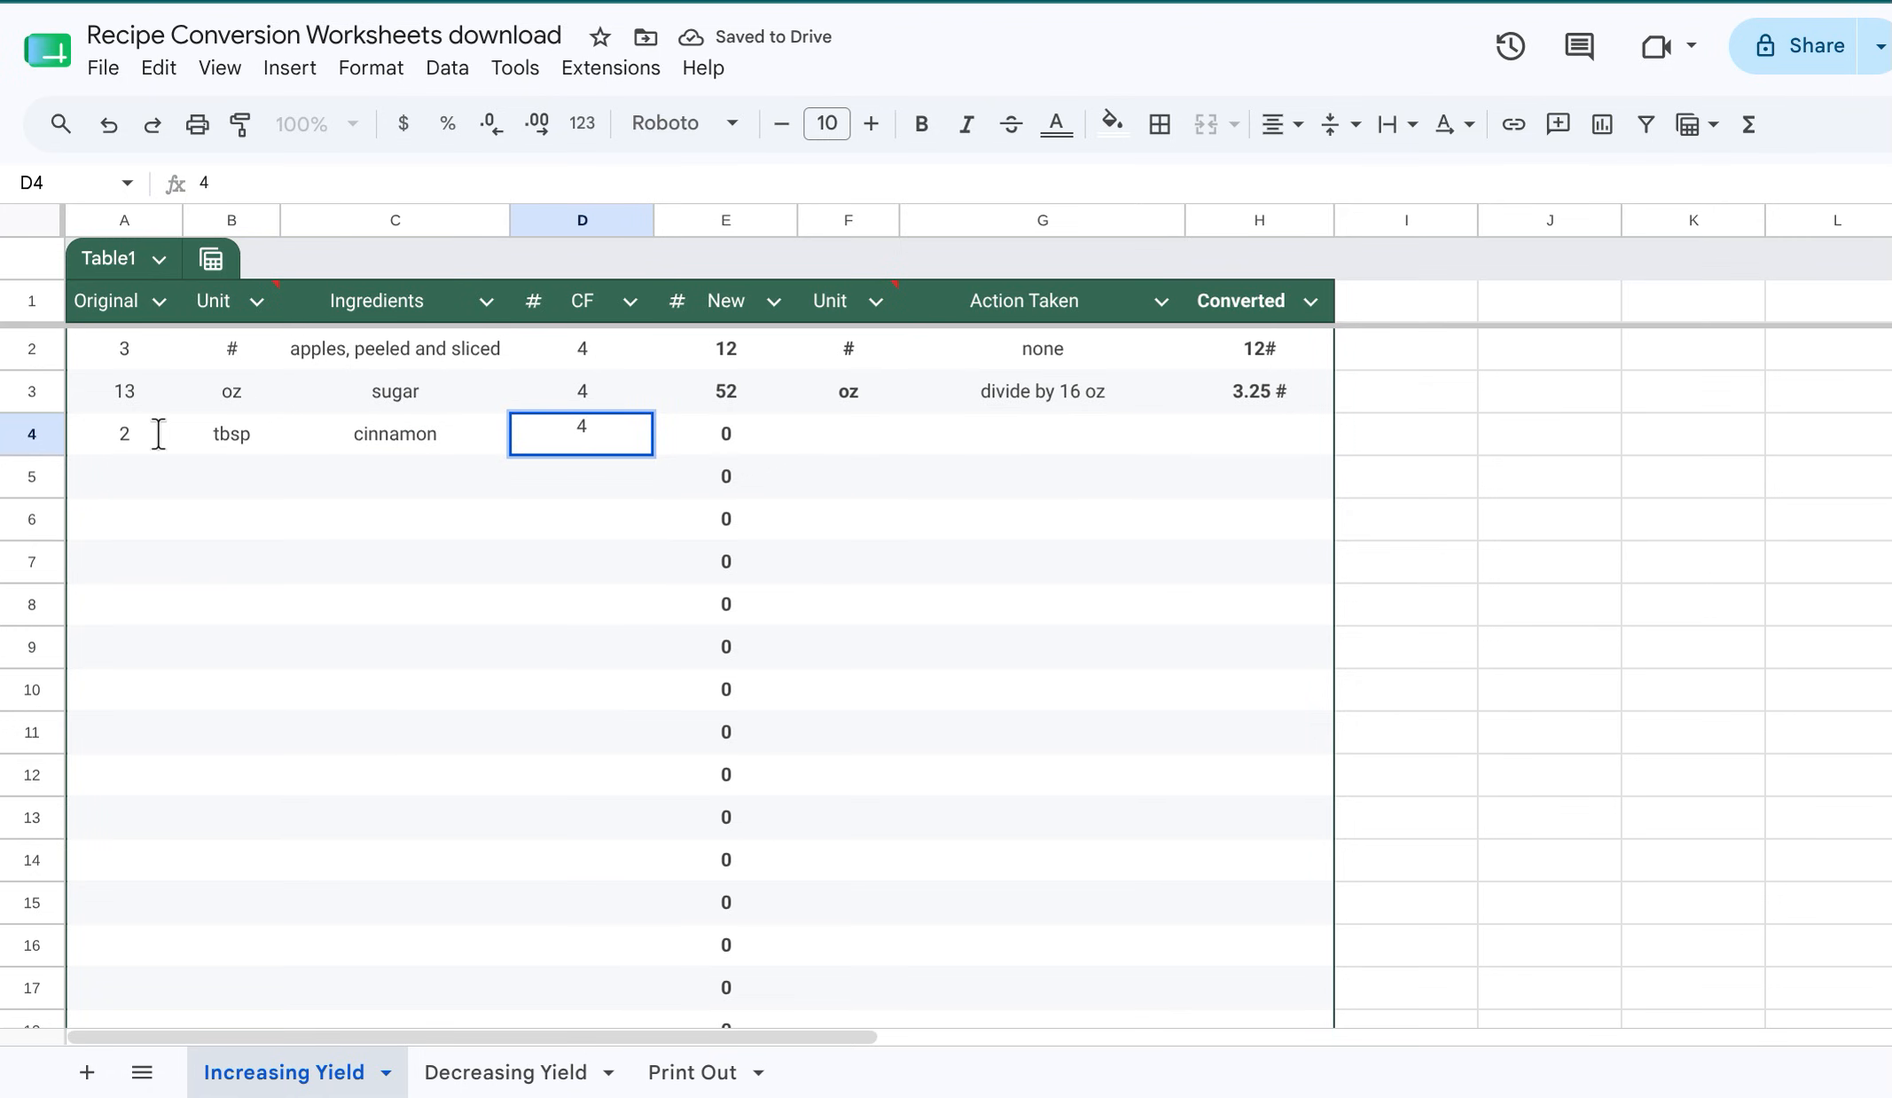
{"action": "key", "text": "Return"}
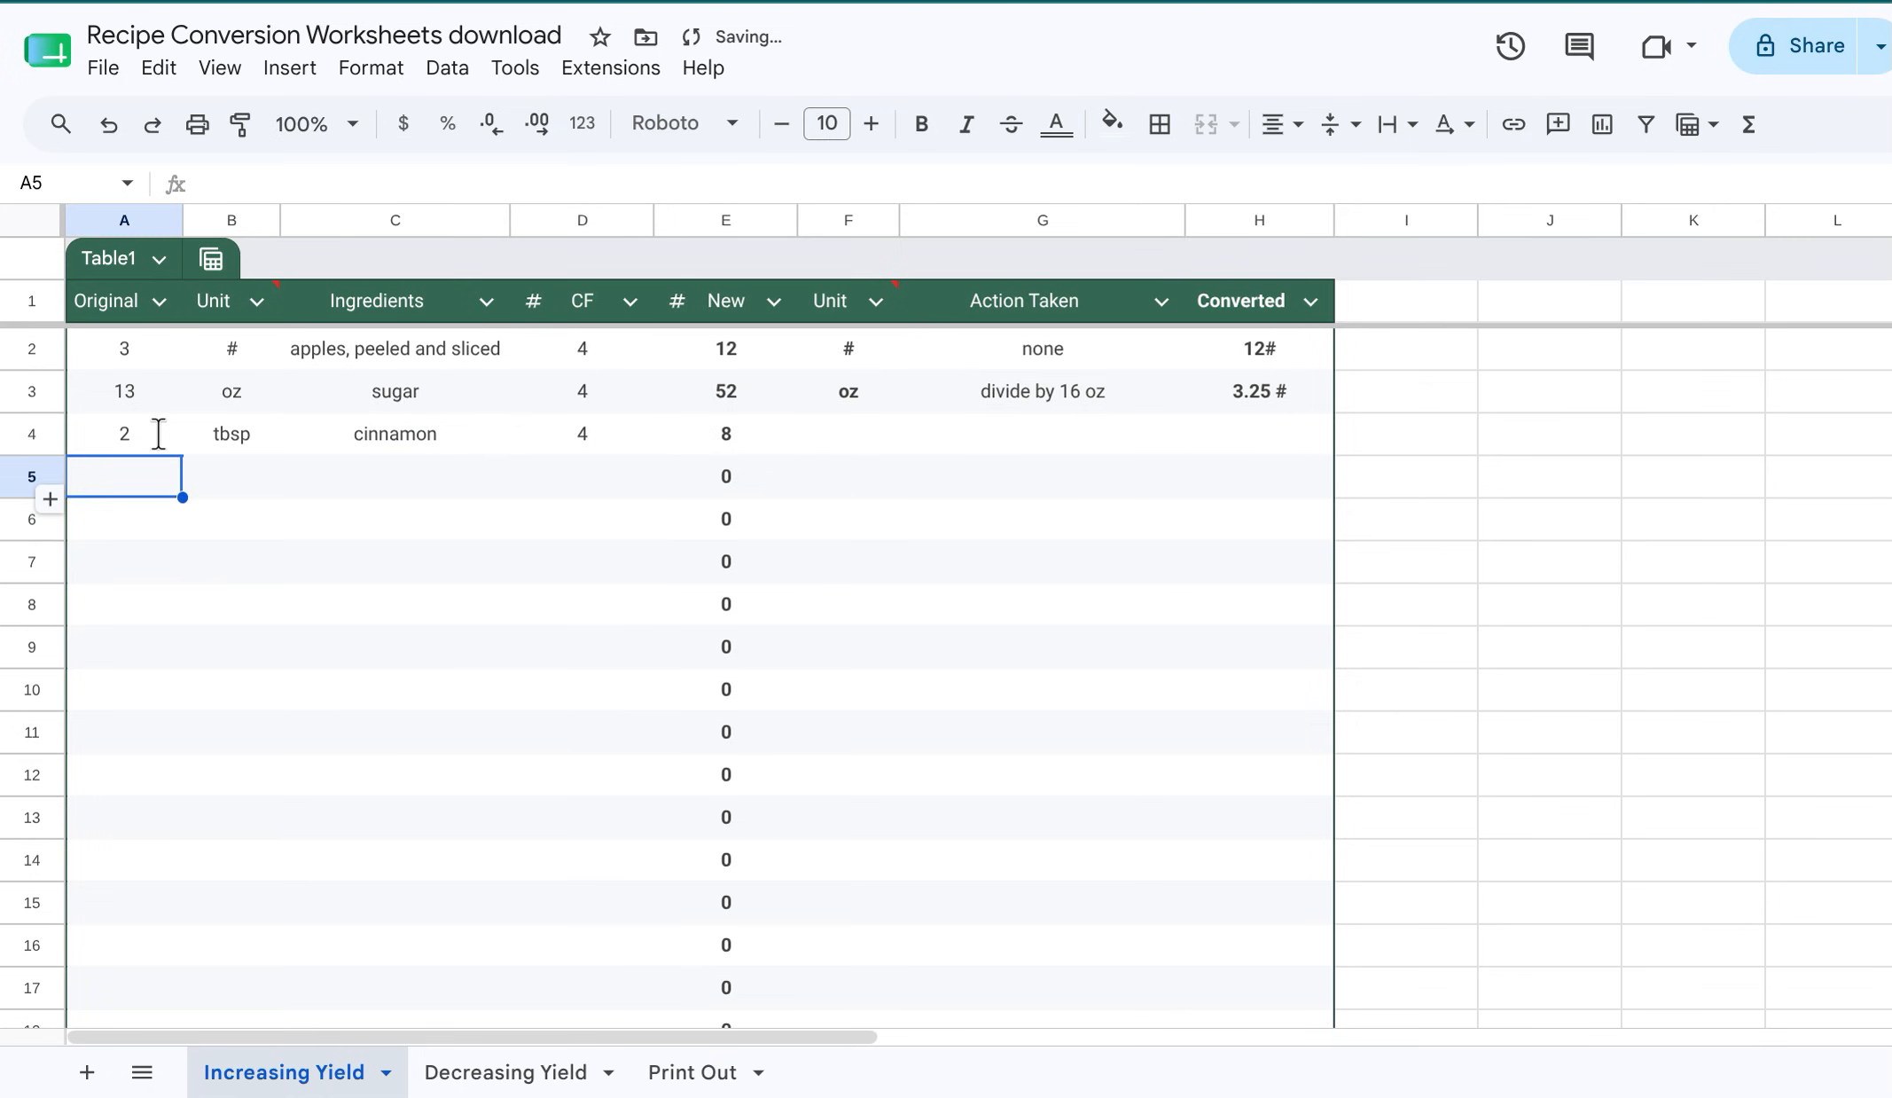
{"action": "left_click", "coordinate": [871, 427]}
{"action": "type", "text": "tbsp"}
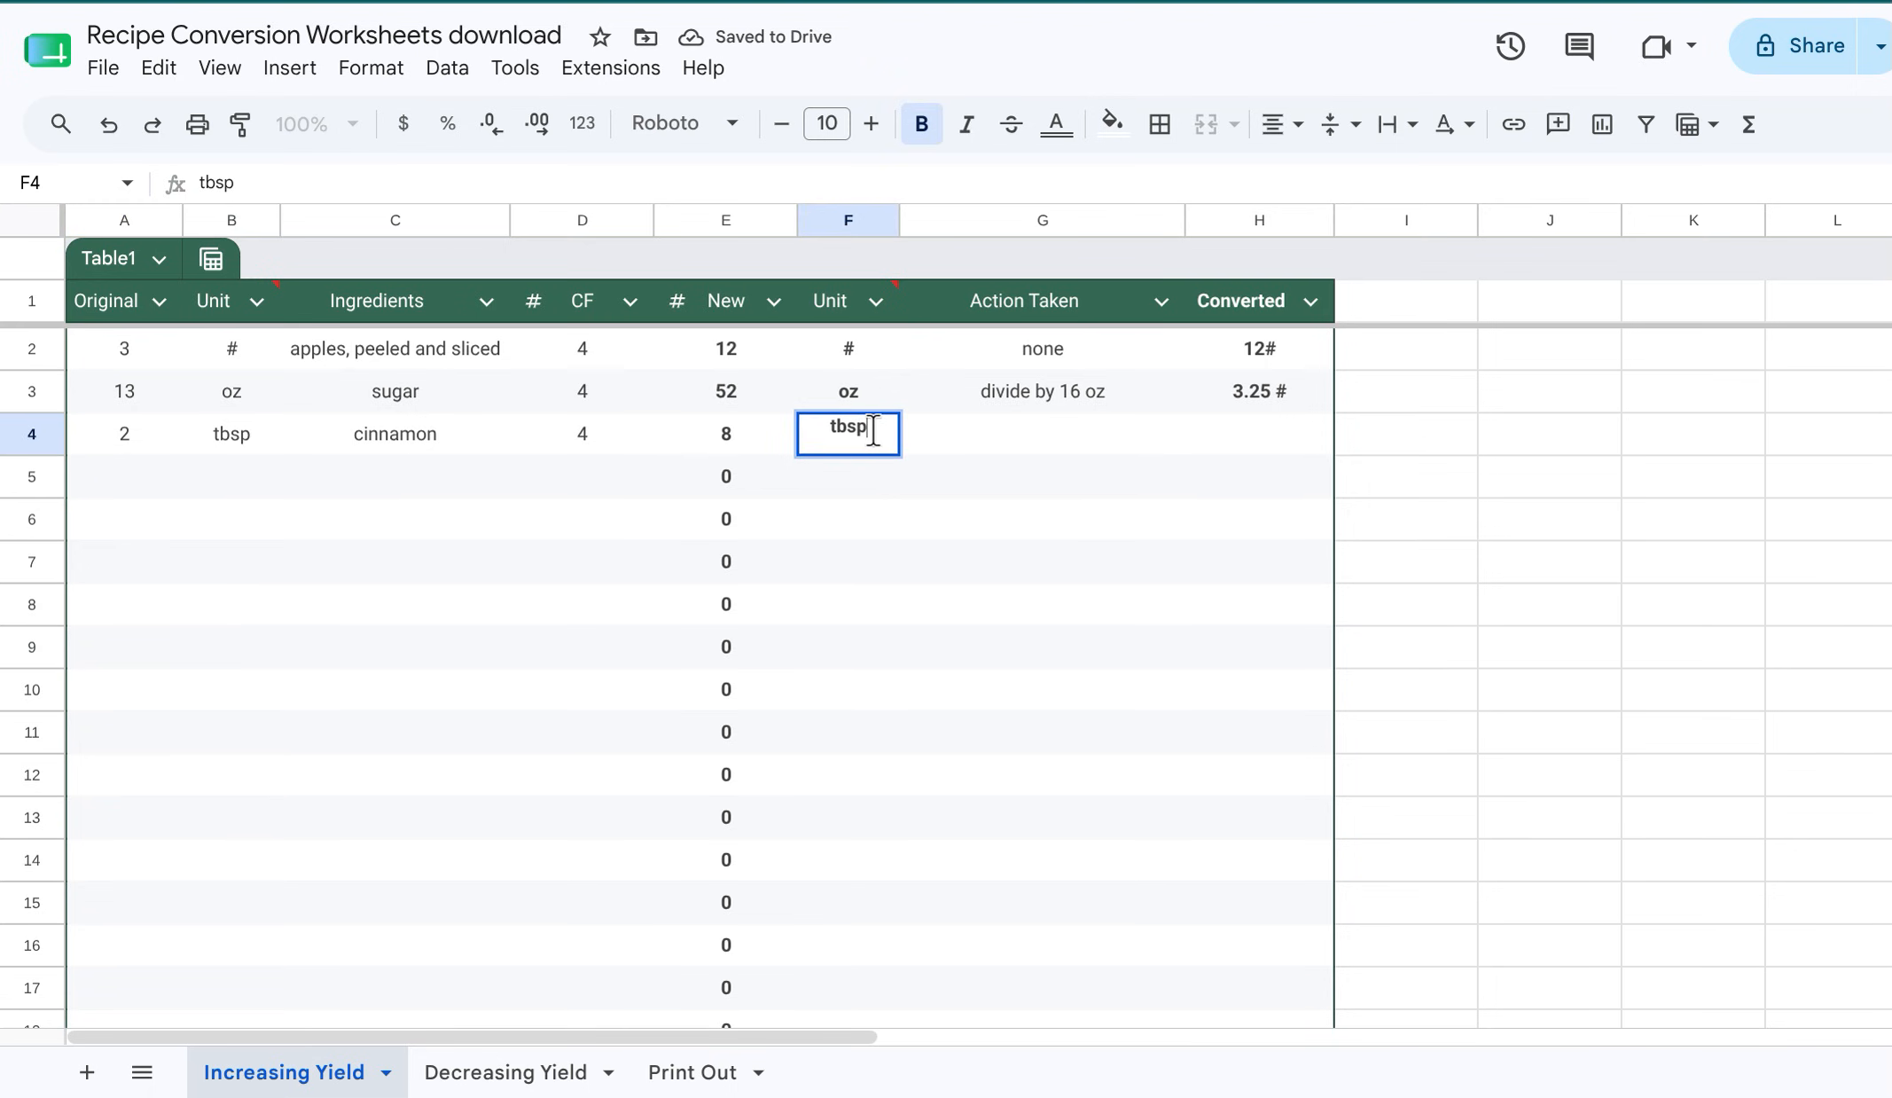
{"action": "key", "text": "Tab"}
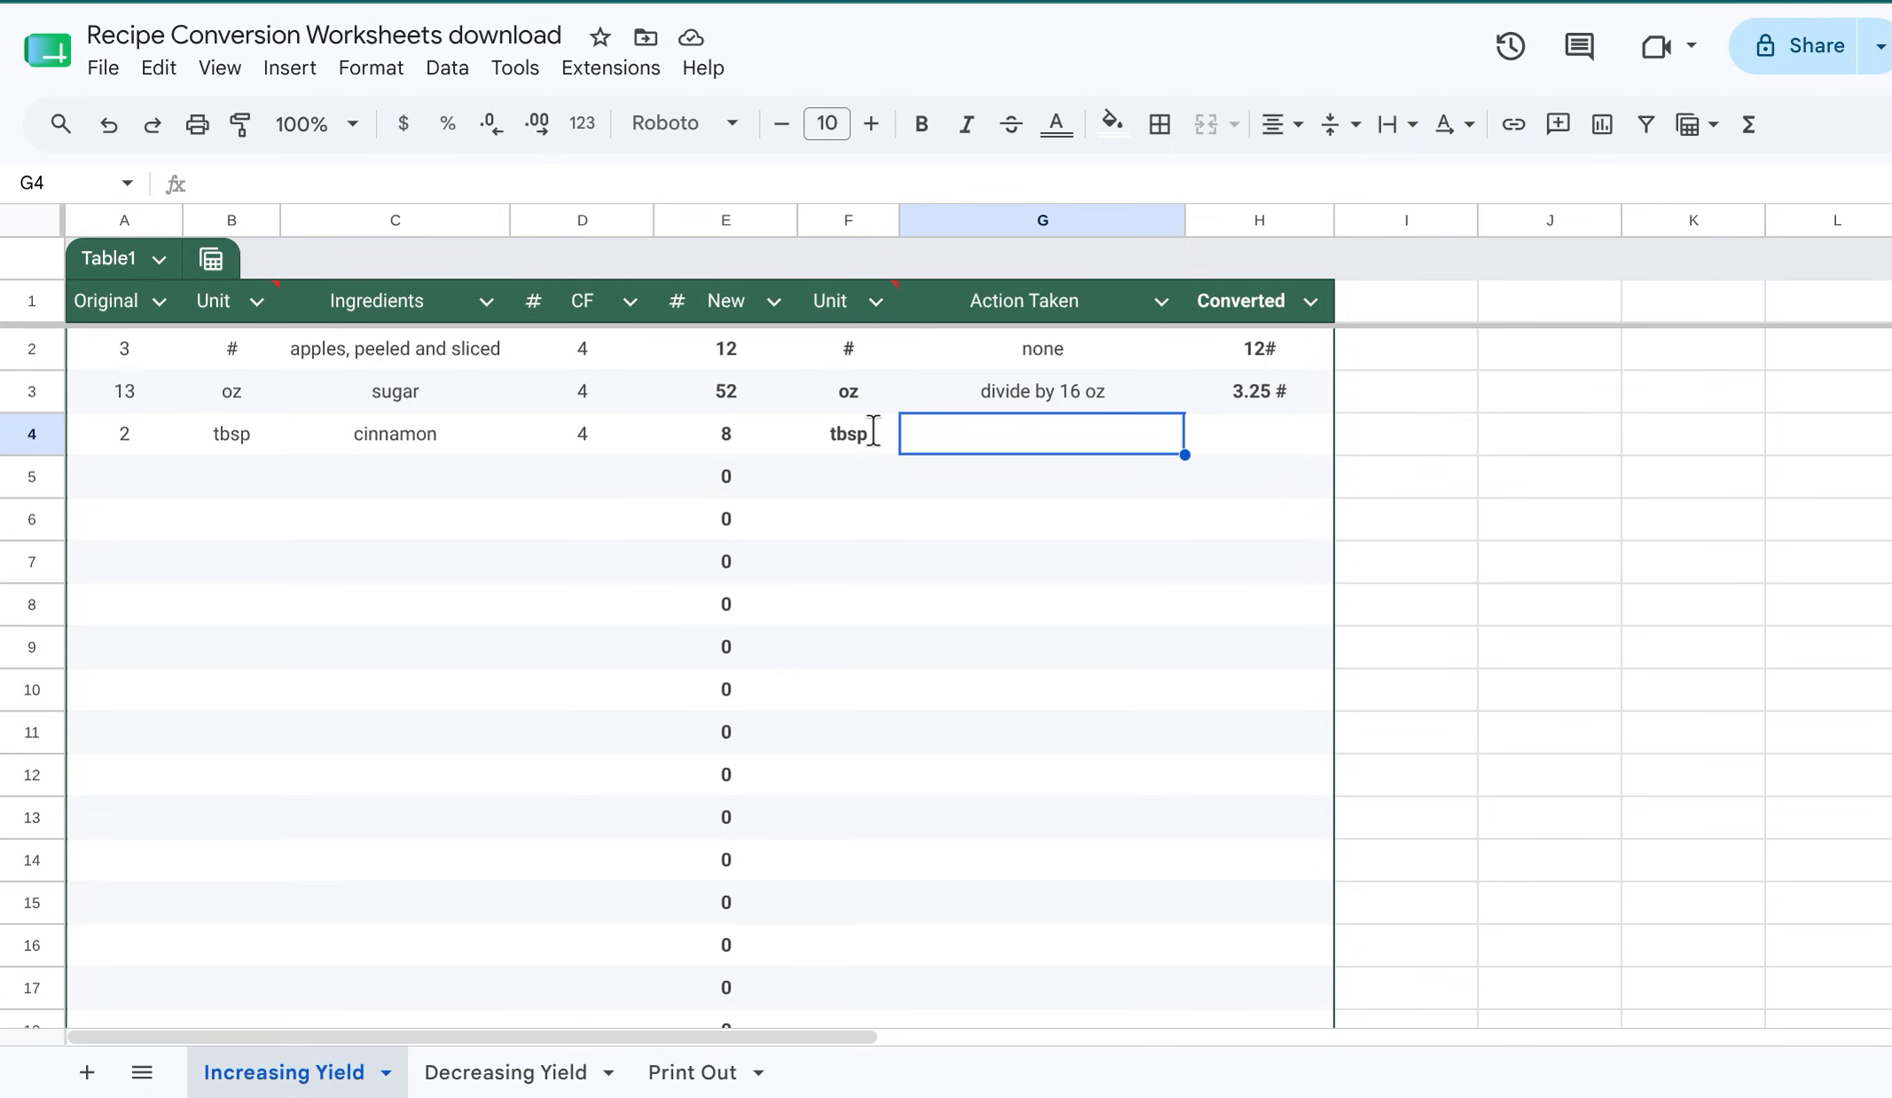
Enter "divide by 16 tbsp" as the action taken for the cinnamon
{"action": "type", "text": "divide"}
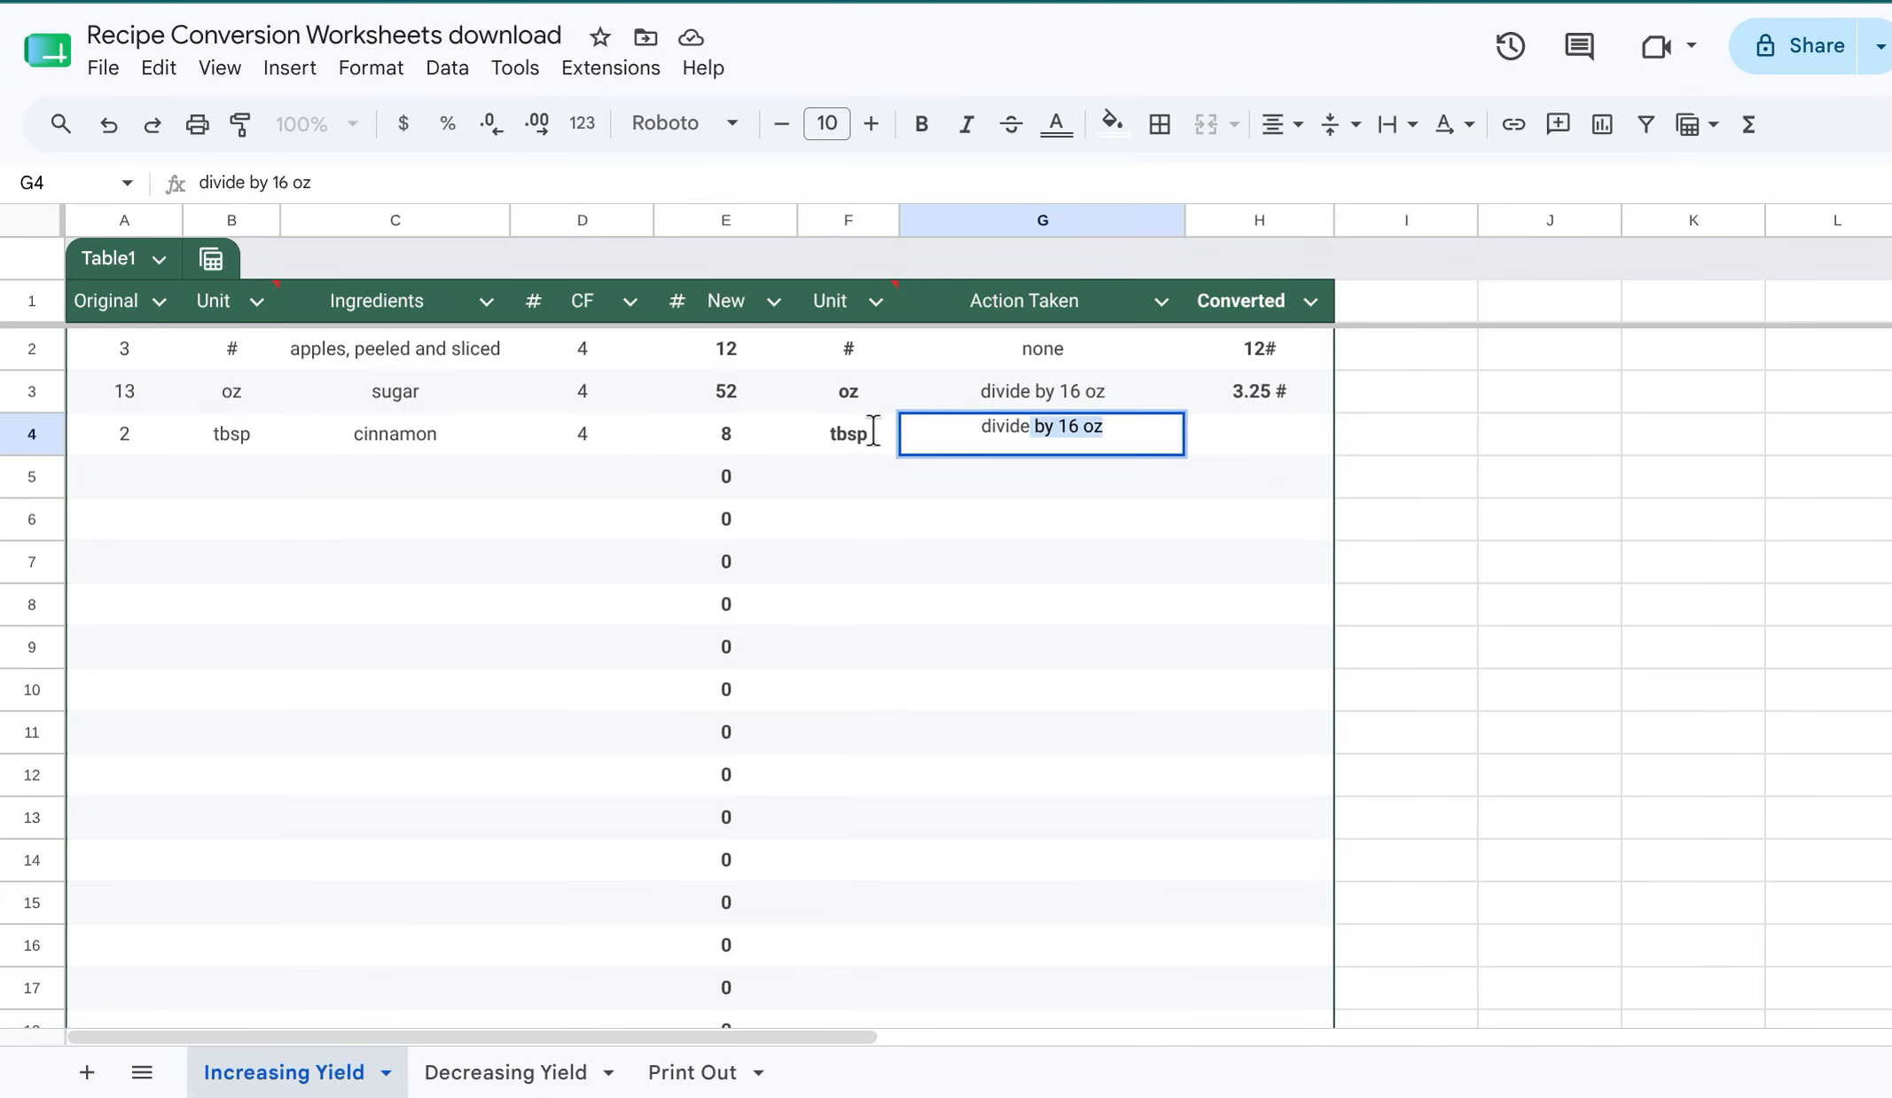
{"action": "key", "text": "shift+Right"}
{"action": "key", "text": "shift+Right"}
{"action": "key", "text": "shift+Right"}
{"action": "key", "text": "shift+Right"}
{"action": "key", "text": "shift+Right"}
{"action": "type", "text": "6 tbsp"}
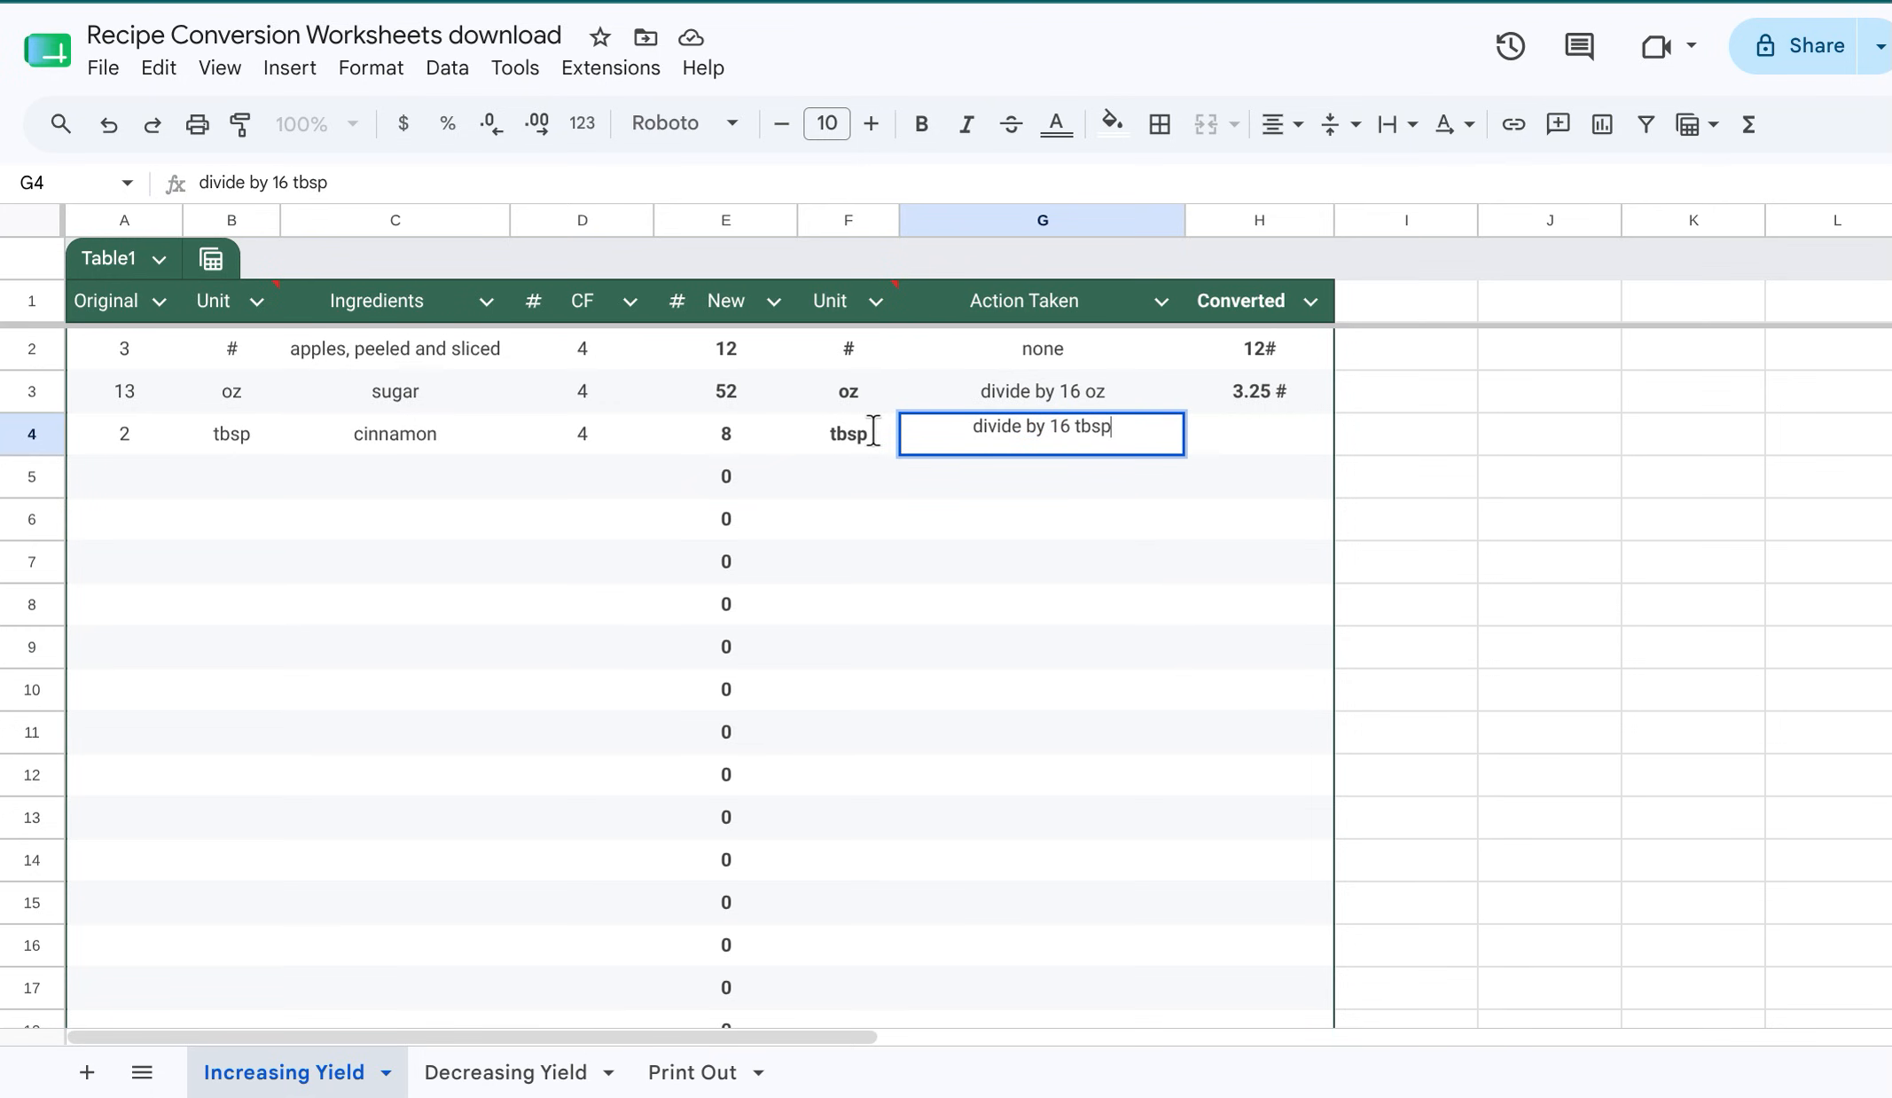
{"action": "key", "text": "Tab"}
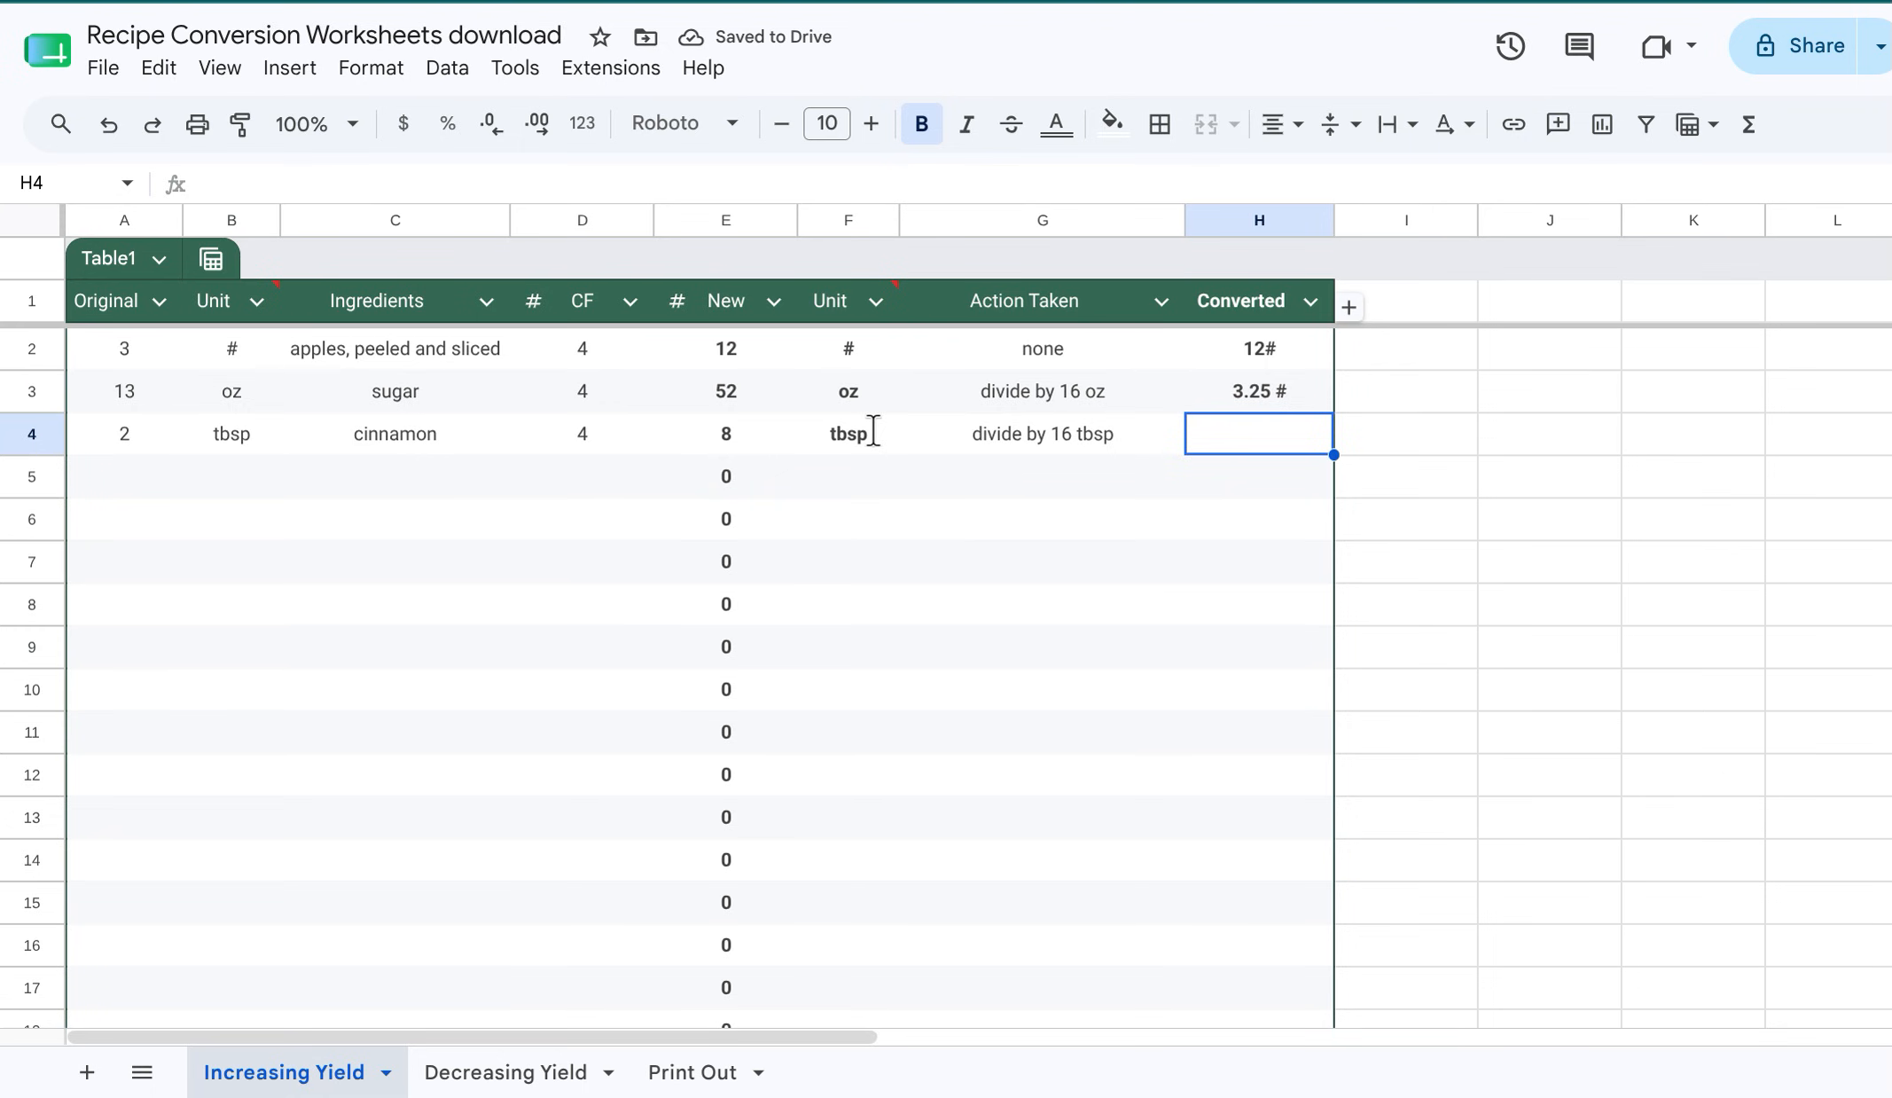
Enter 0.5 c as the converted amount for the cinnamon
{"action": "type", "text": "0.5"}
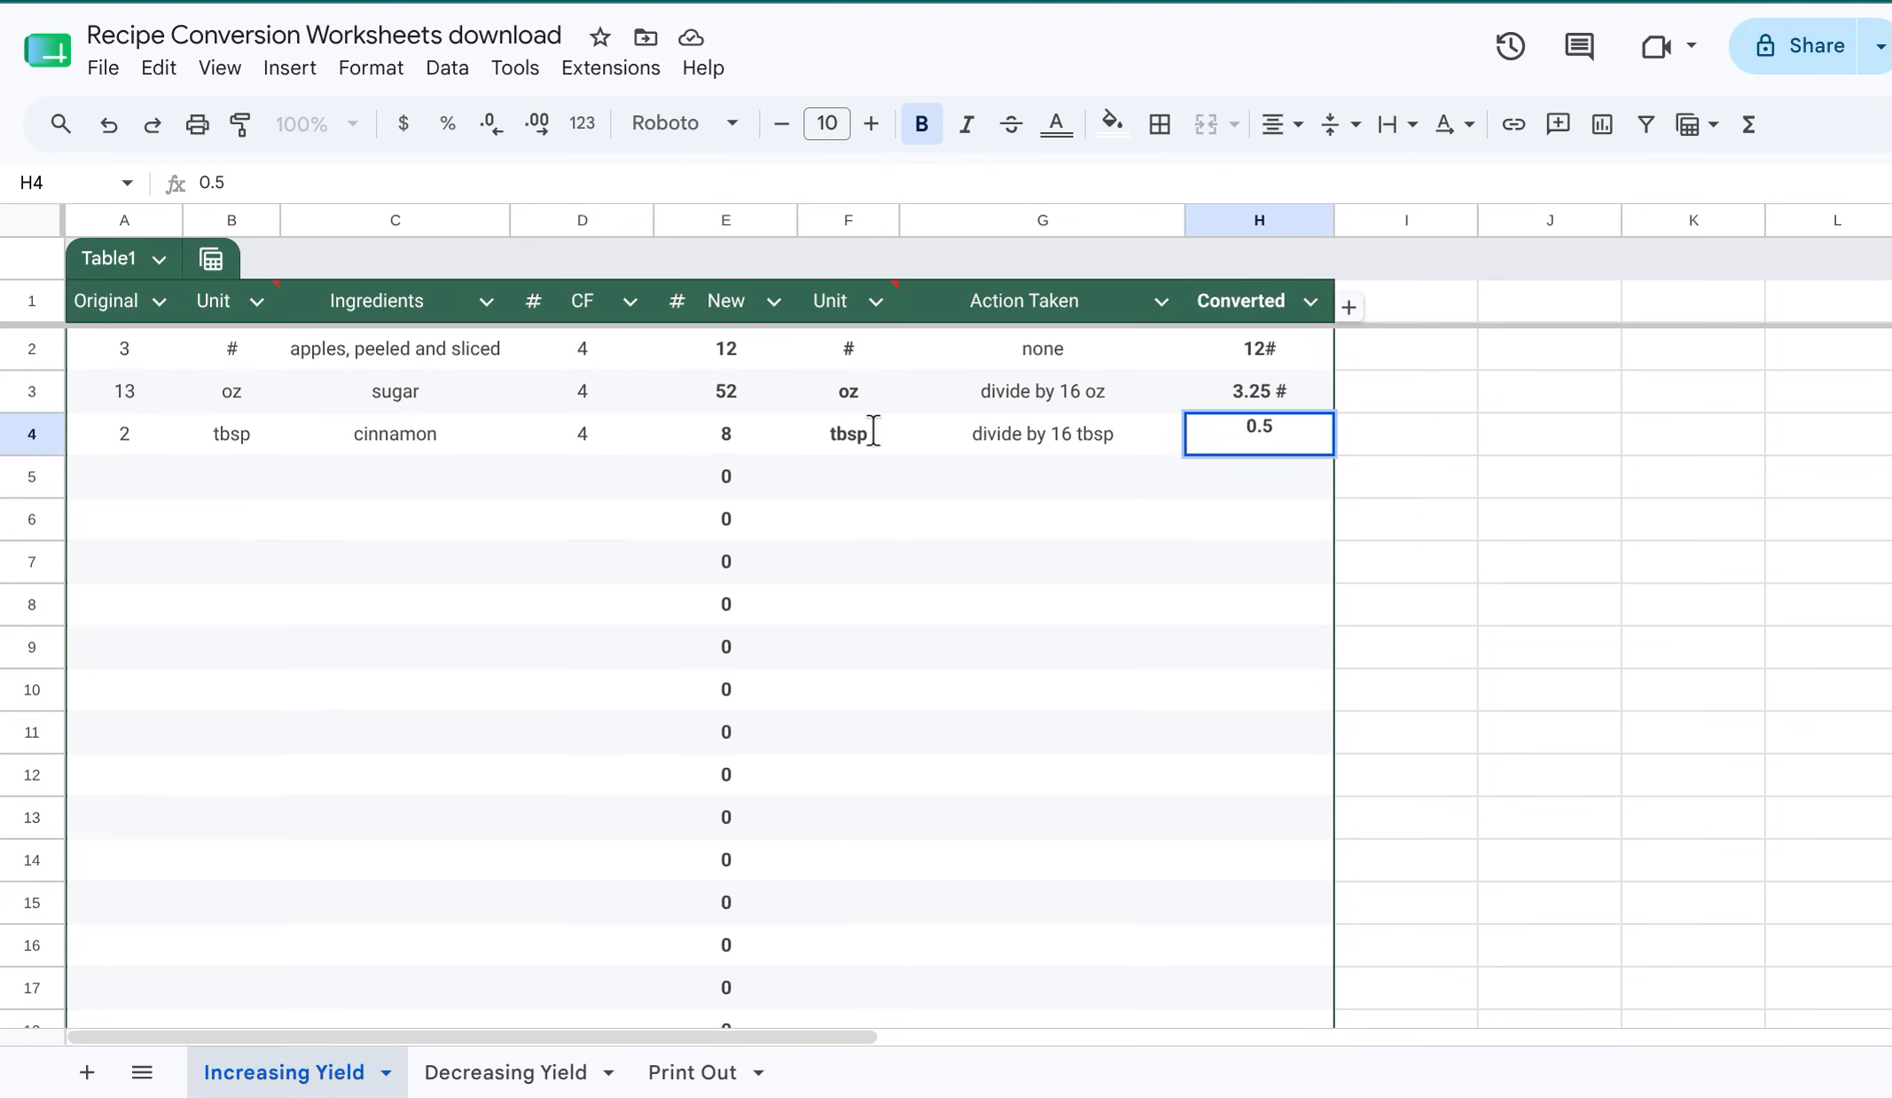
{"action": "type", "text": " c"}
{"action": "left_click", "coordinate": [739, 474]}
Clear the formula from the new quantity cell in row 5, leaving it empty
{"action": "double_click", "coordinate": [740, 478]}
{"action": "key", "text": "BackSpace"}
{"action": "key", "text": "BackSpace"}
{"action": "key", "text": "BackSpace"}
{"action": "key", "text": "BackSpace"}
{"action": "key", "text": "BackSpace"}
{"action": "key", "text": "BackSpace"}
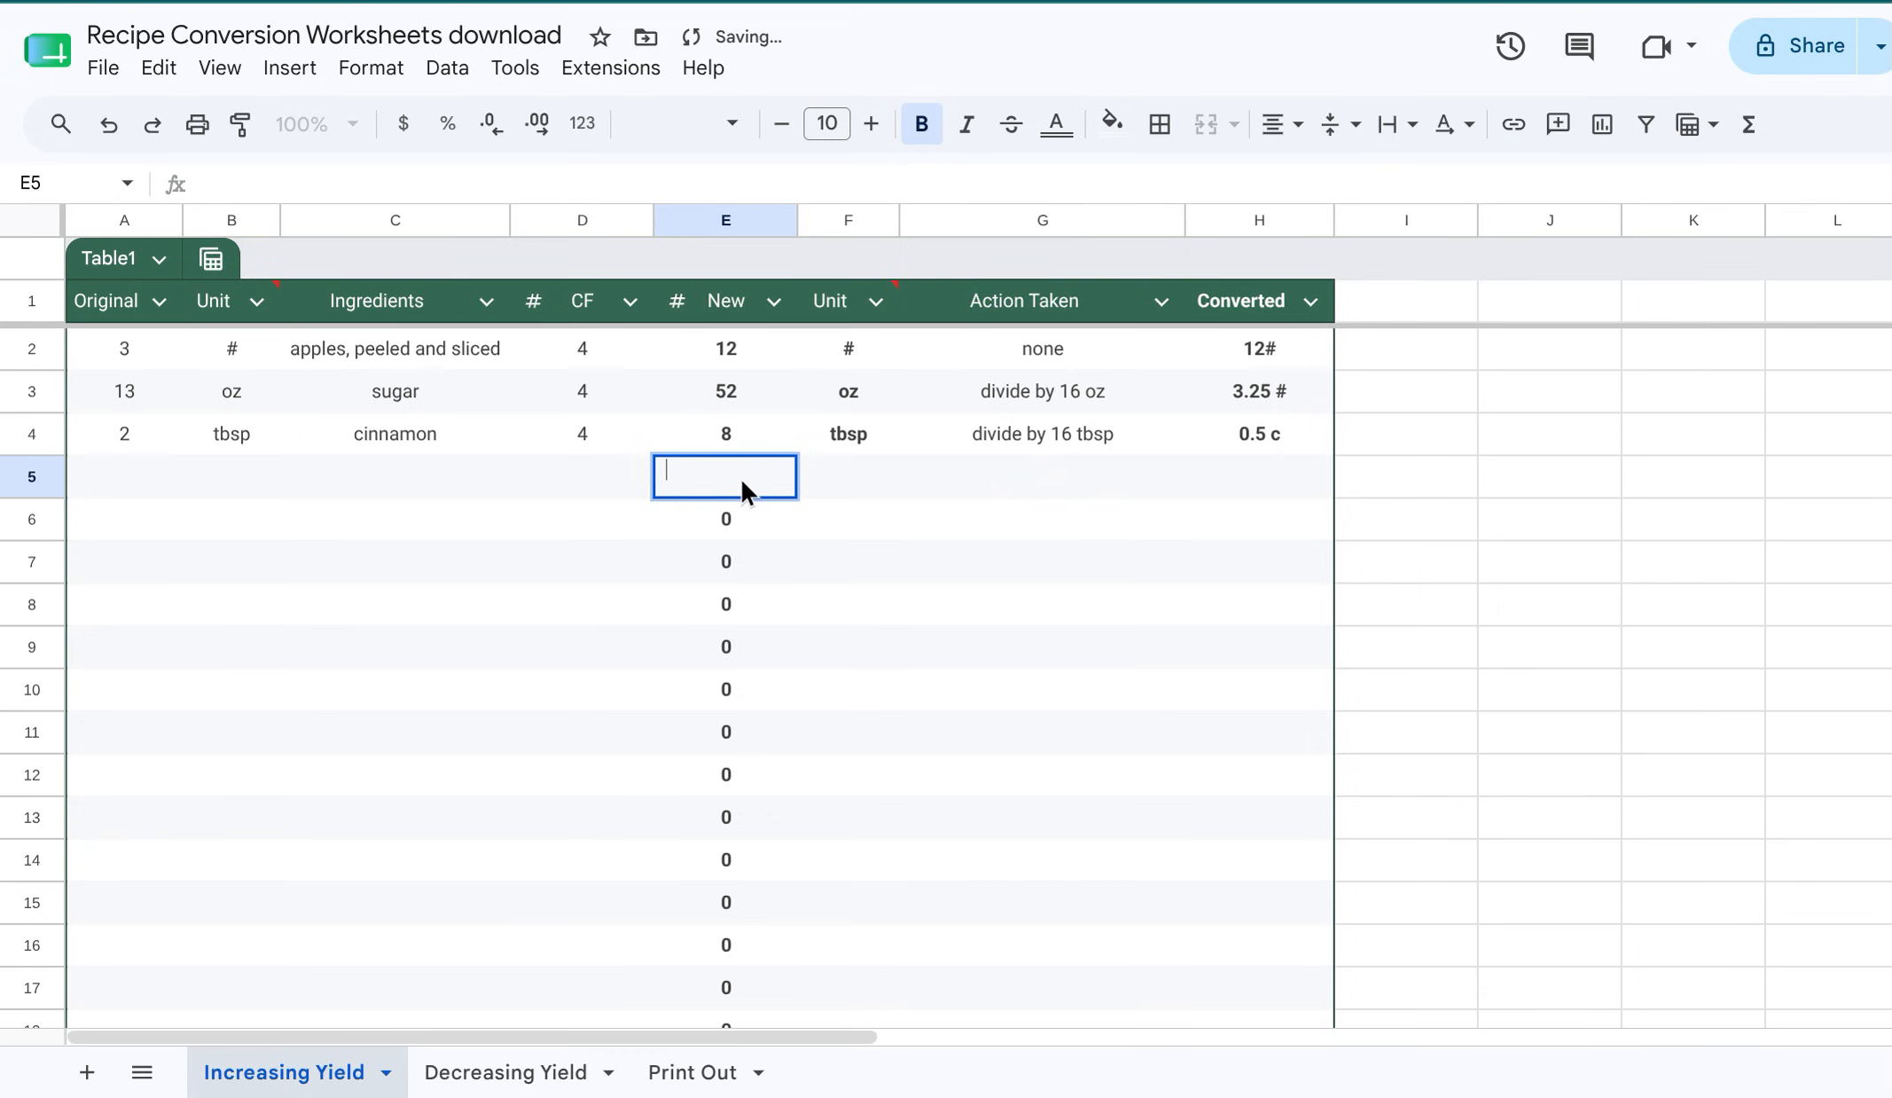
{"action": "key", "text": "Return"}
Enter salt as the ingredient in row 5, with an original quantity of 1 tsp and a conversion factor of 4
{"action": "double_click", "coordinate": [115, 461]}
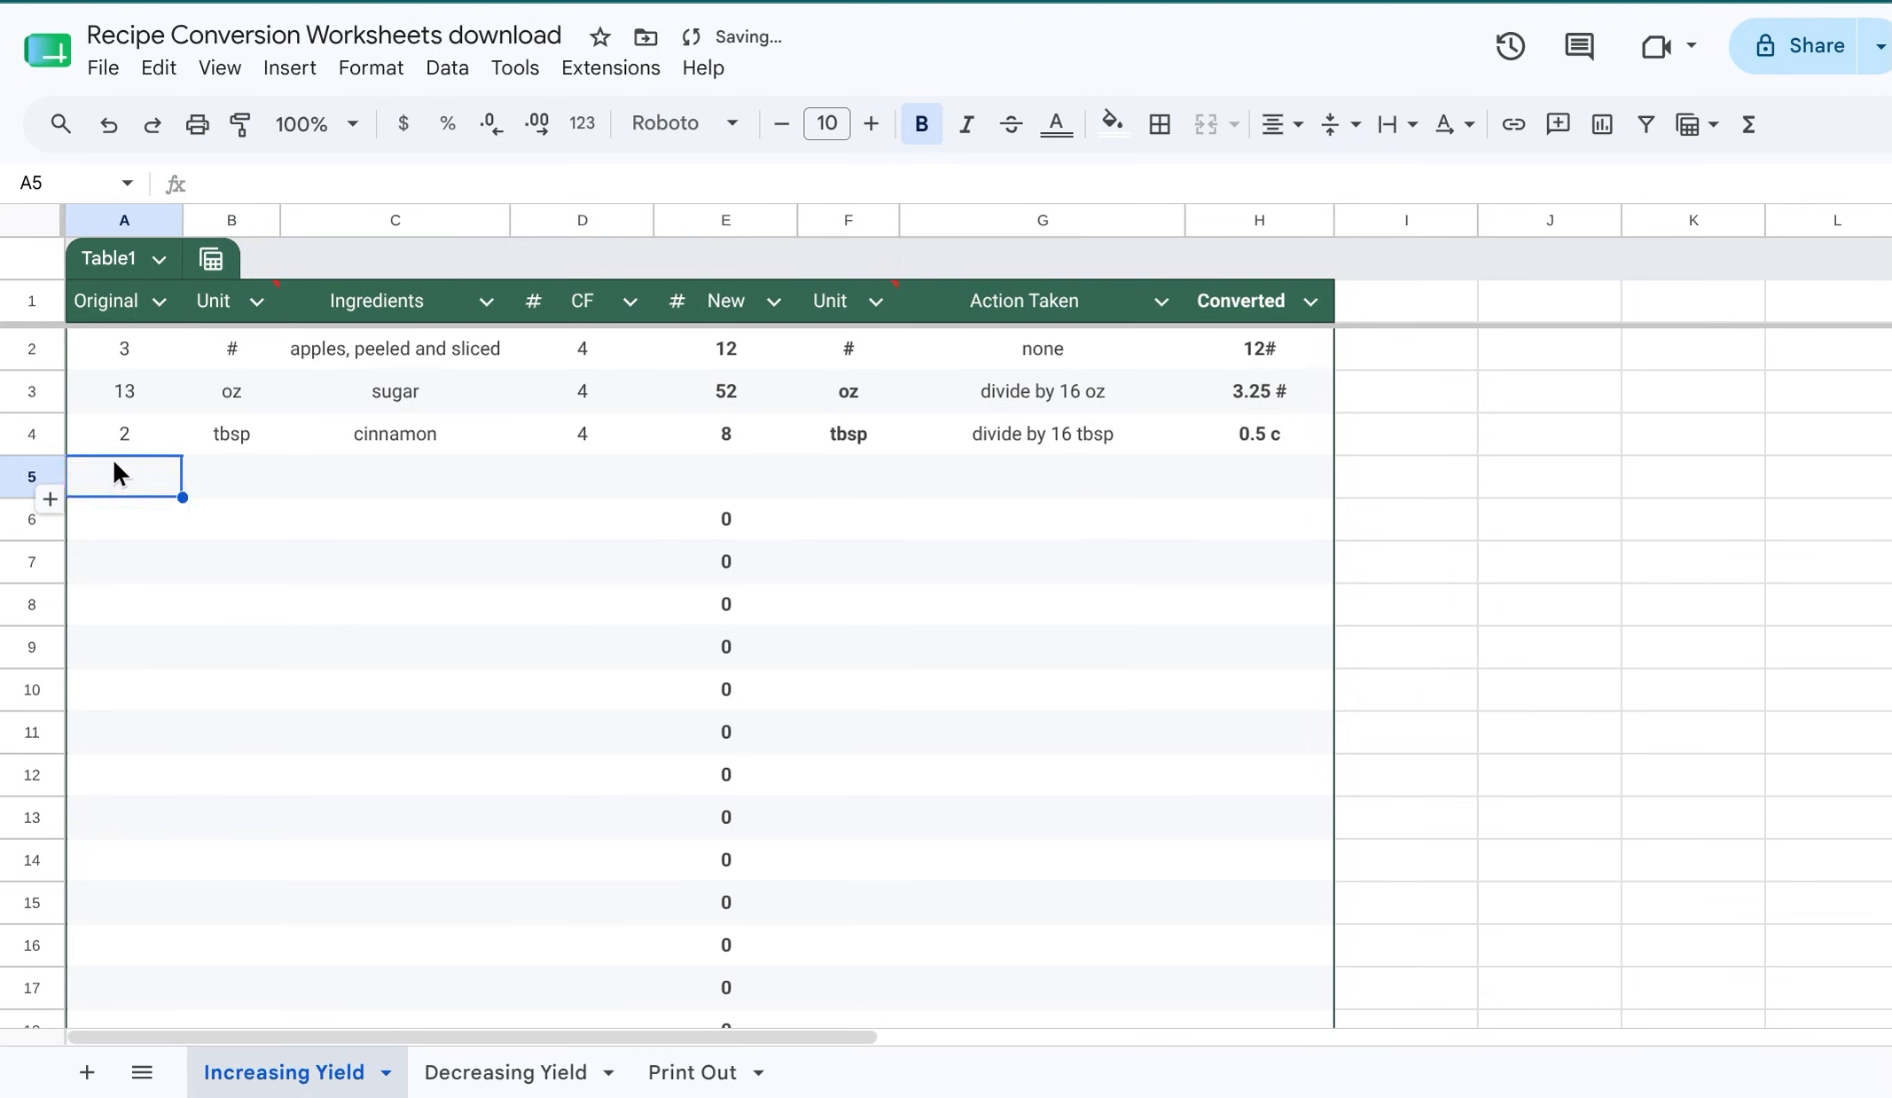
{"action": "type", "text": "1"}
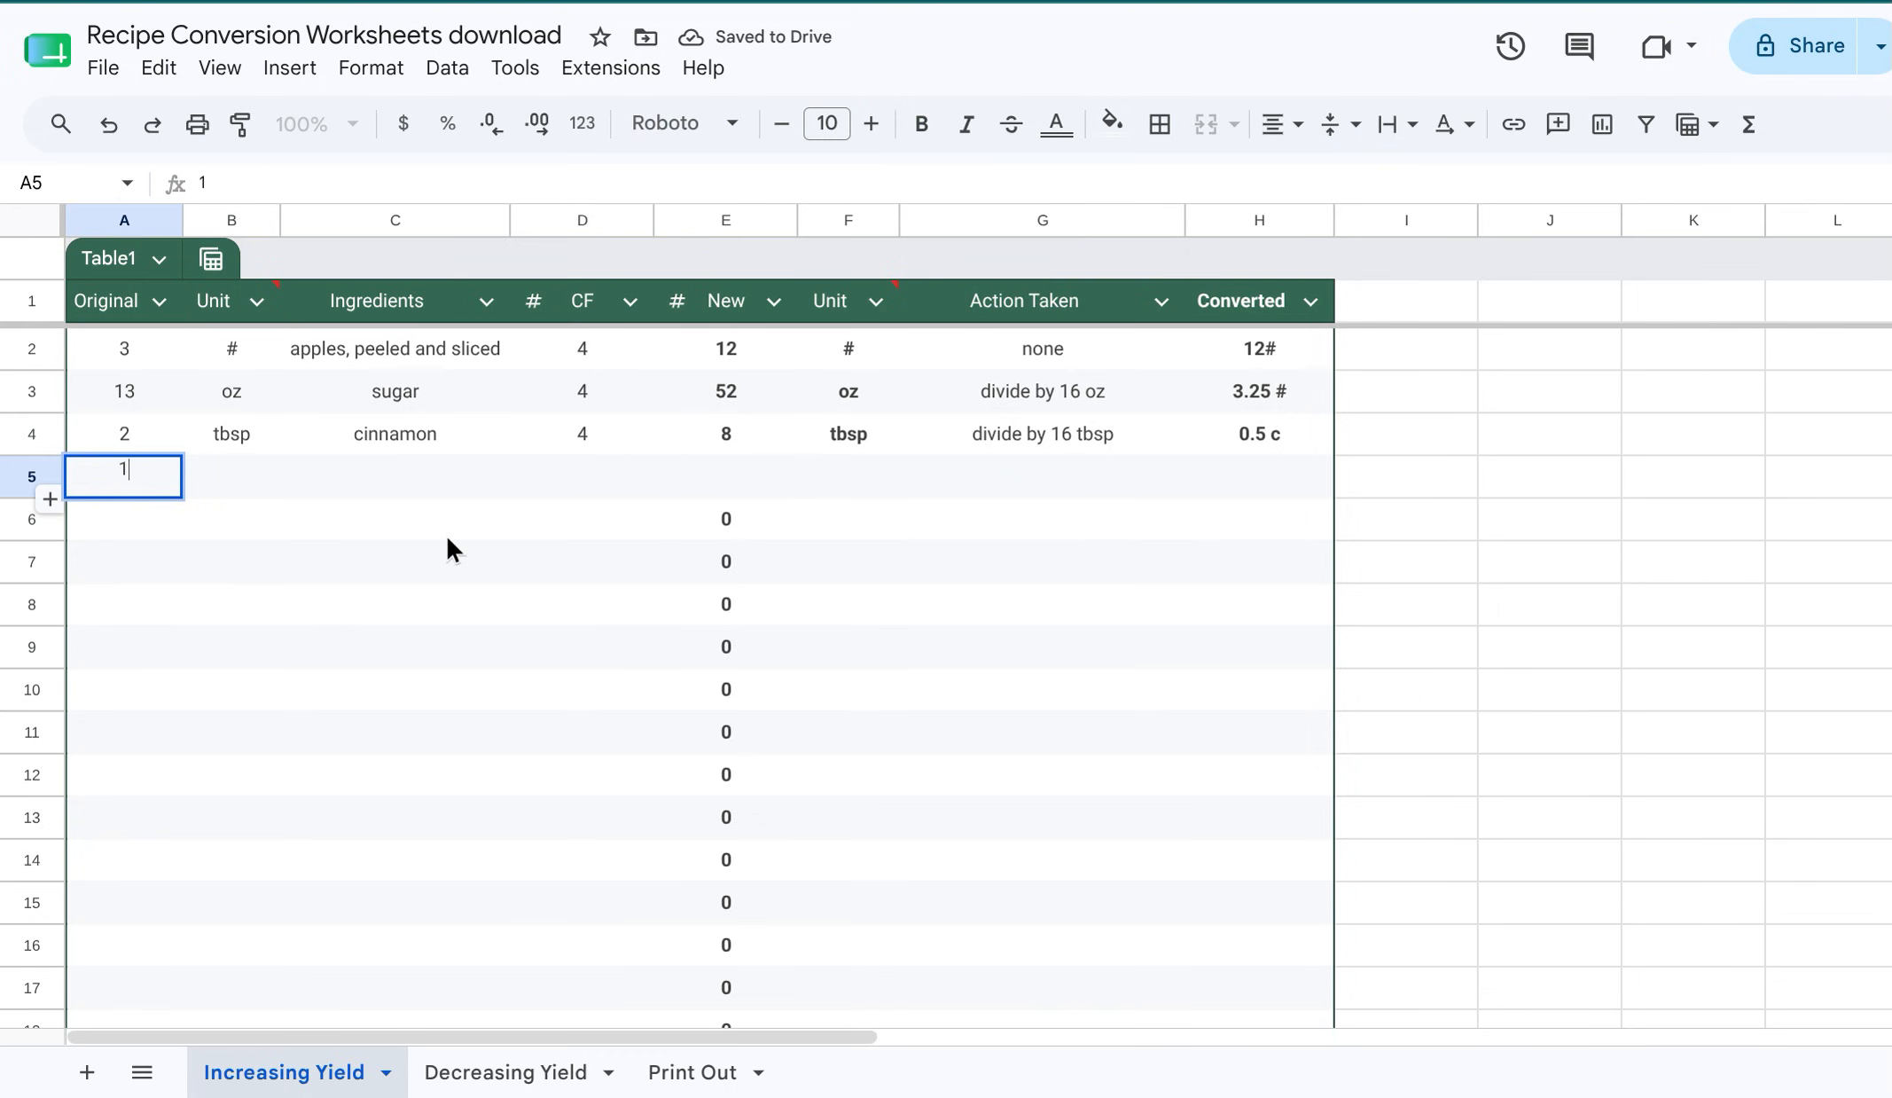
{"action": "key", "text": "Tab"}
{"action": "type", "text": "tsp"}
{"action": "key", "text": "Tab"}
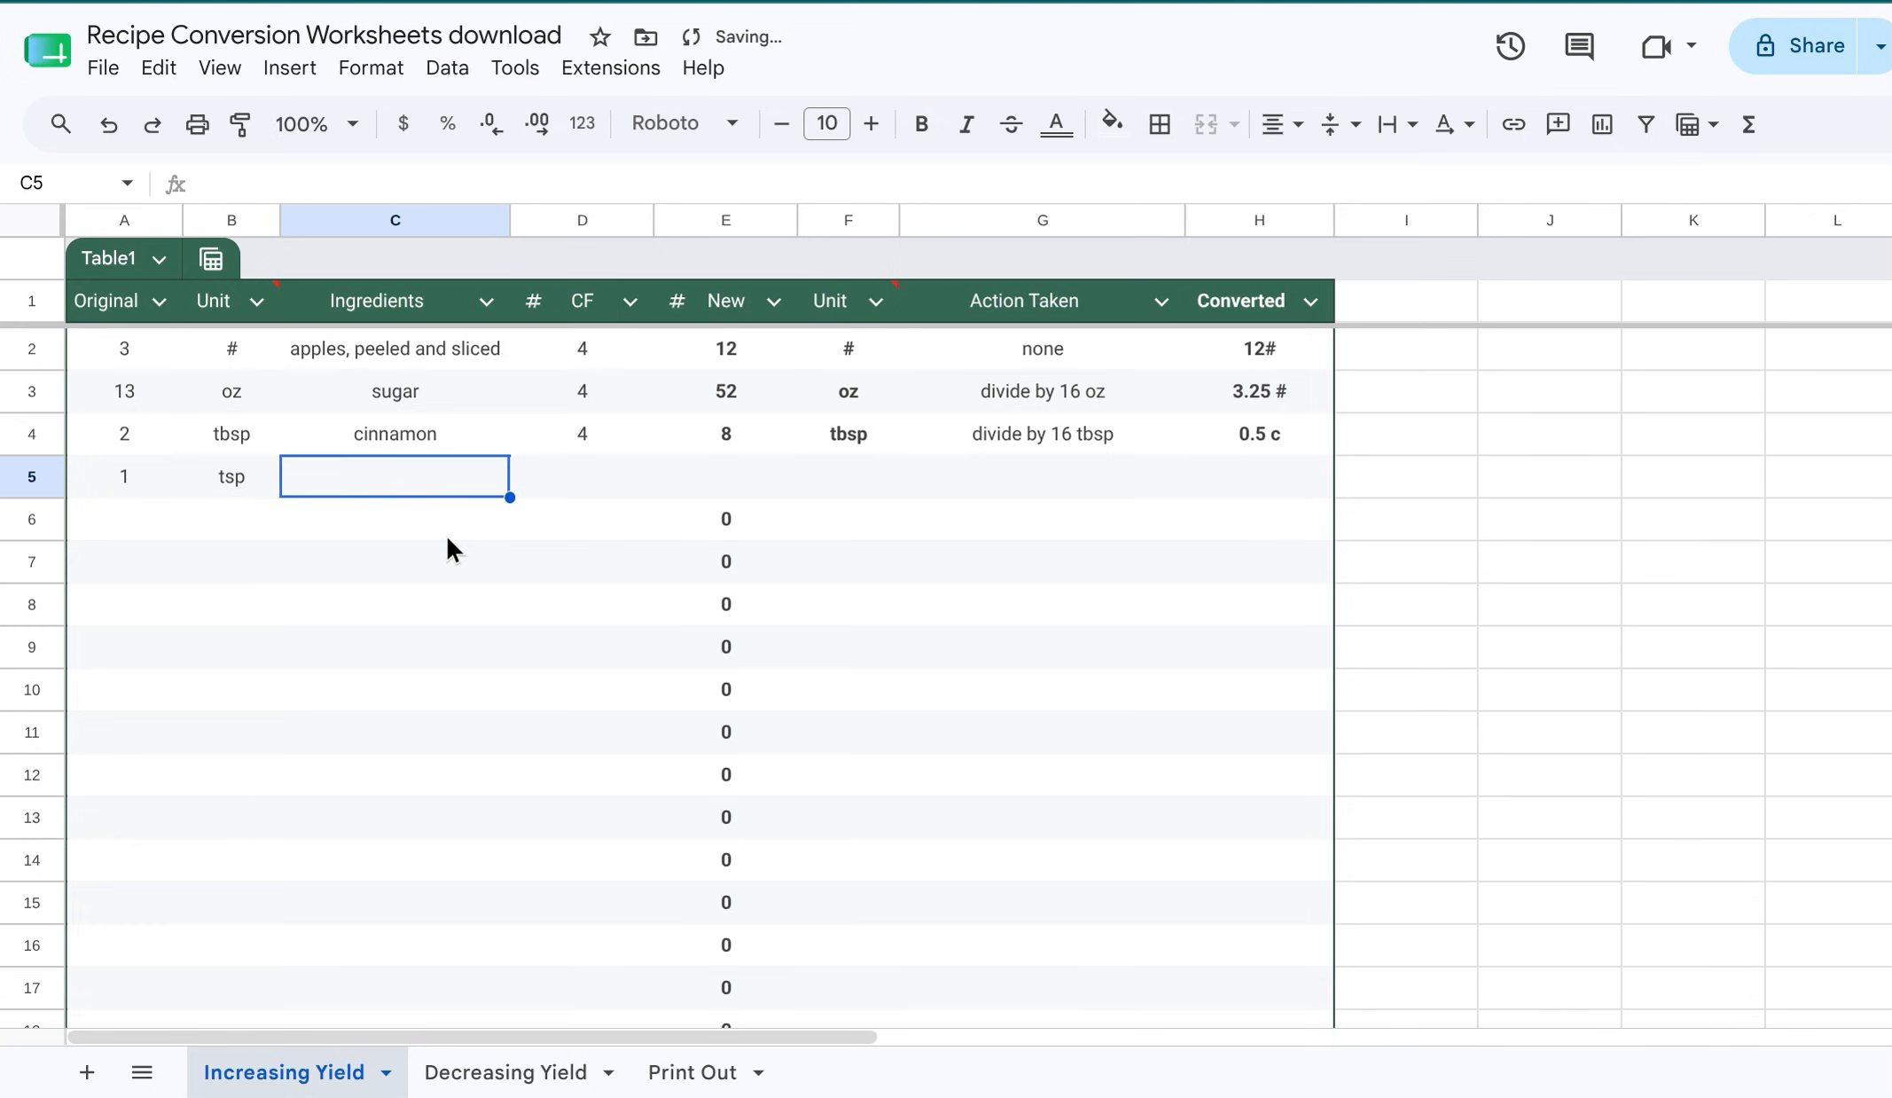
{"action": "type", "text": "salt"}
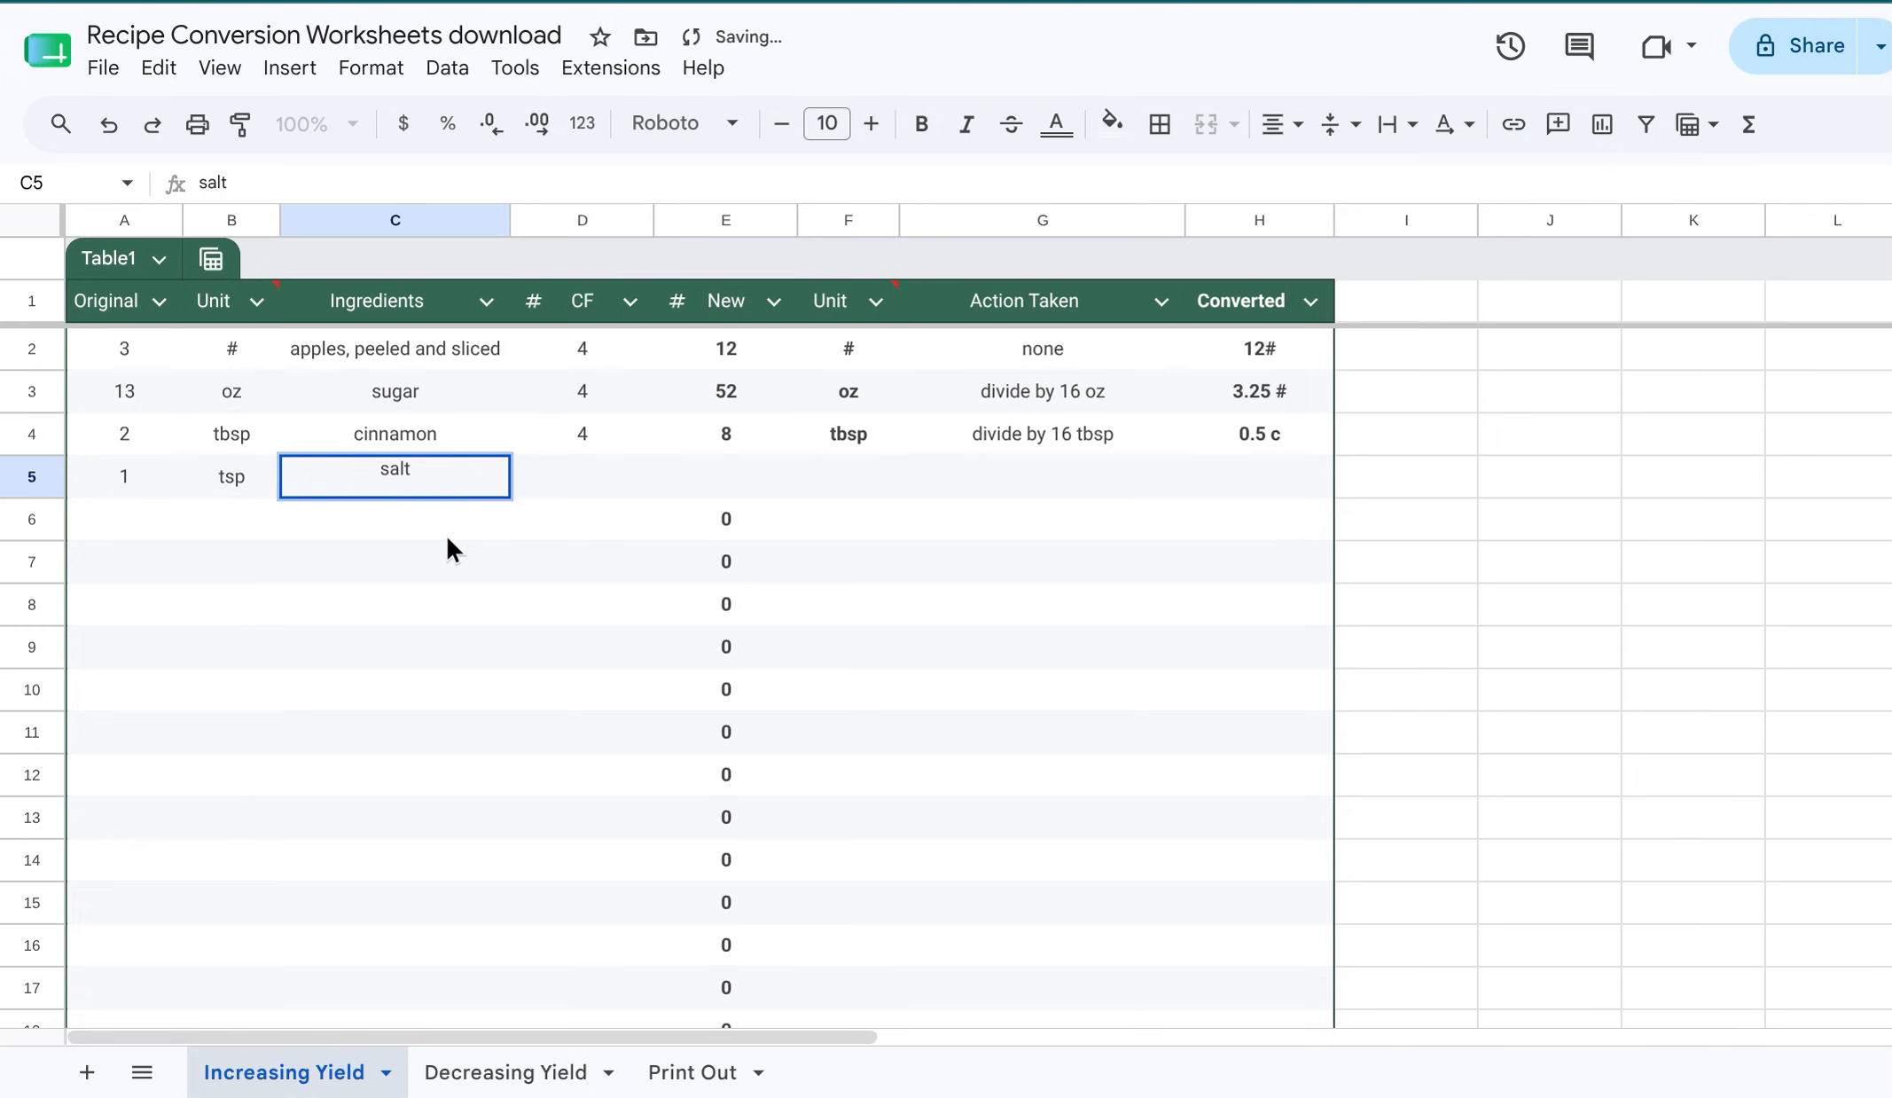
{"action": "key", "text": "Tab"}
{"action": "type", "text": "4"}
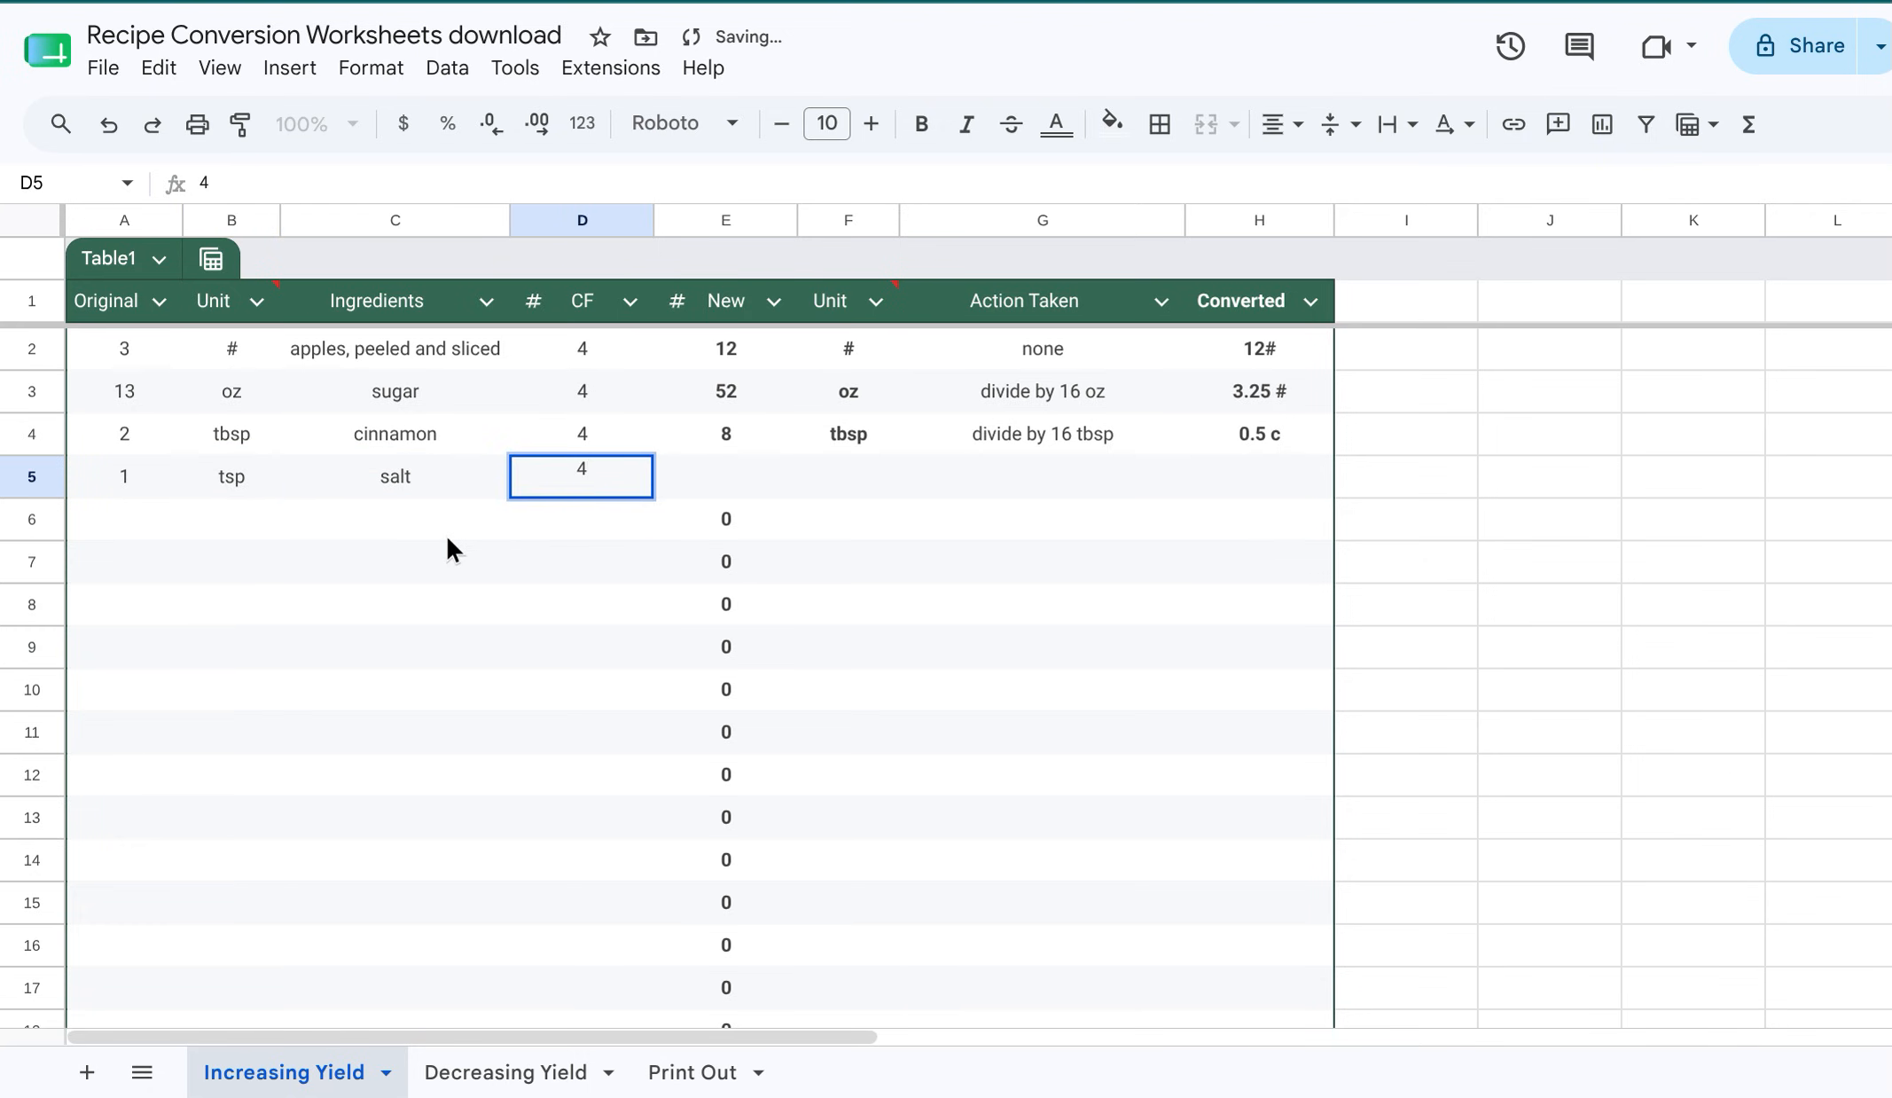
{"action": "key", "text": "Return"}
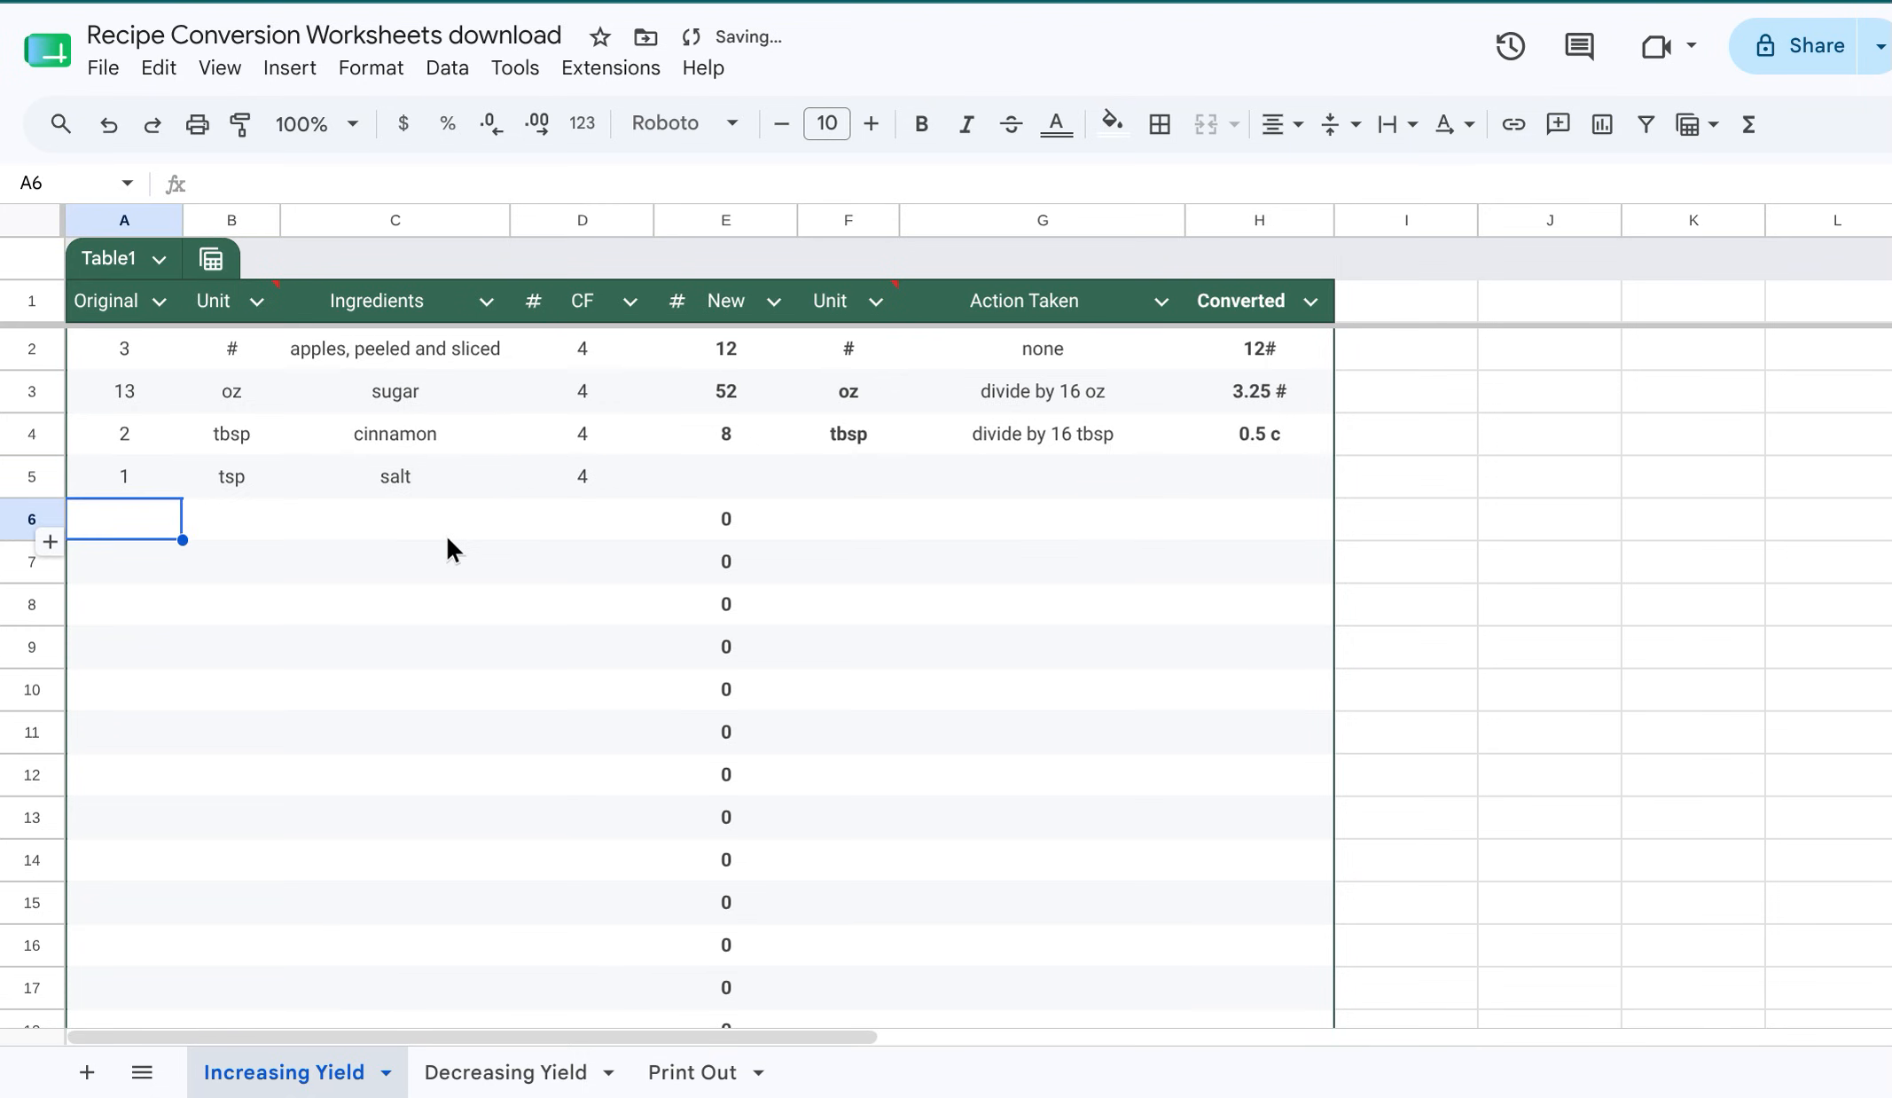
Restore the salt's new quantity formula by filling it up from the row 6 cell of the New column into row 5
{"action": "double_click", "coordinate": [768, 483]}
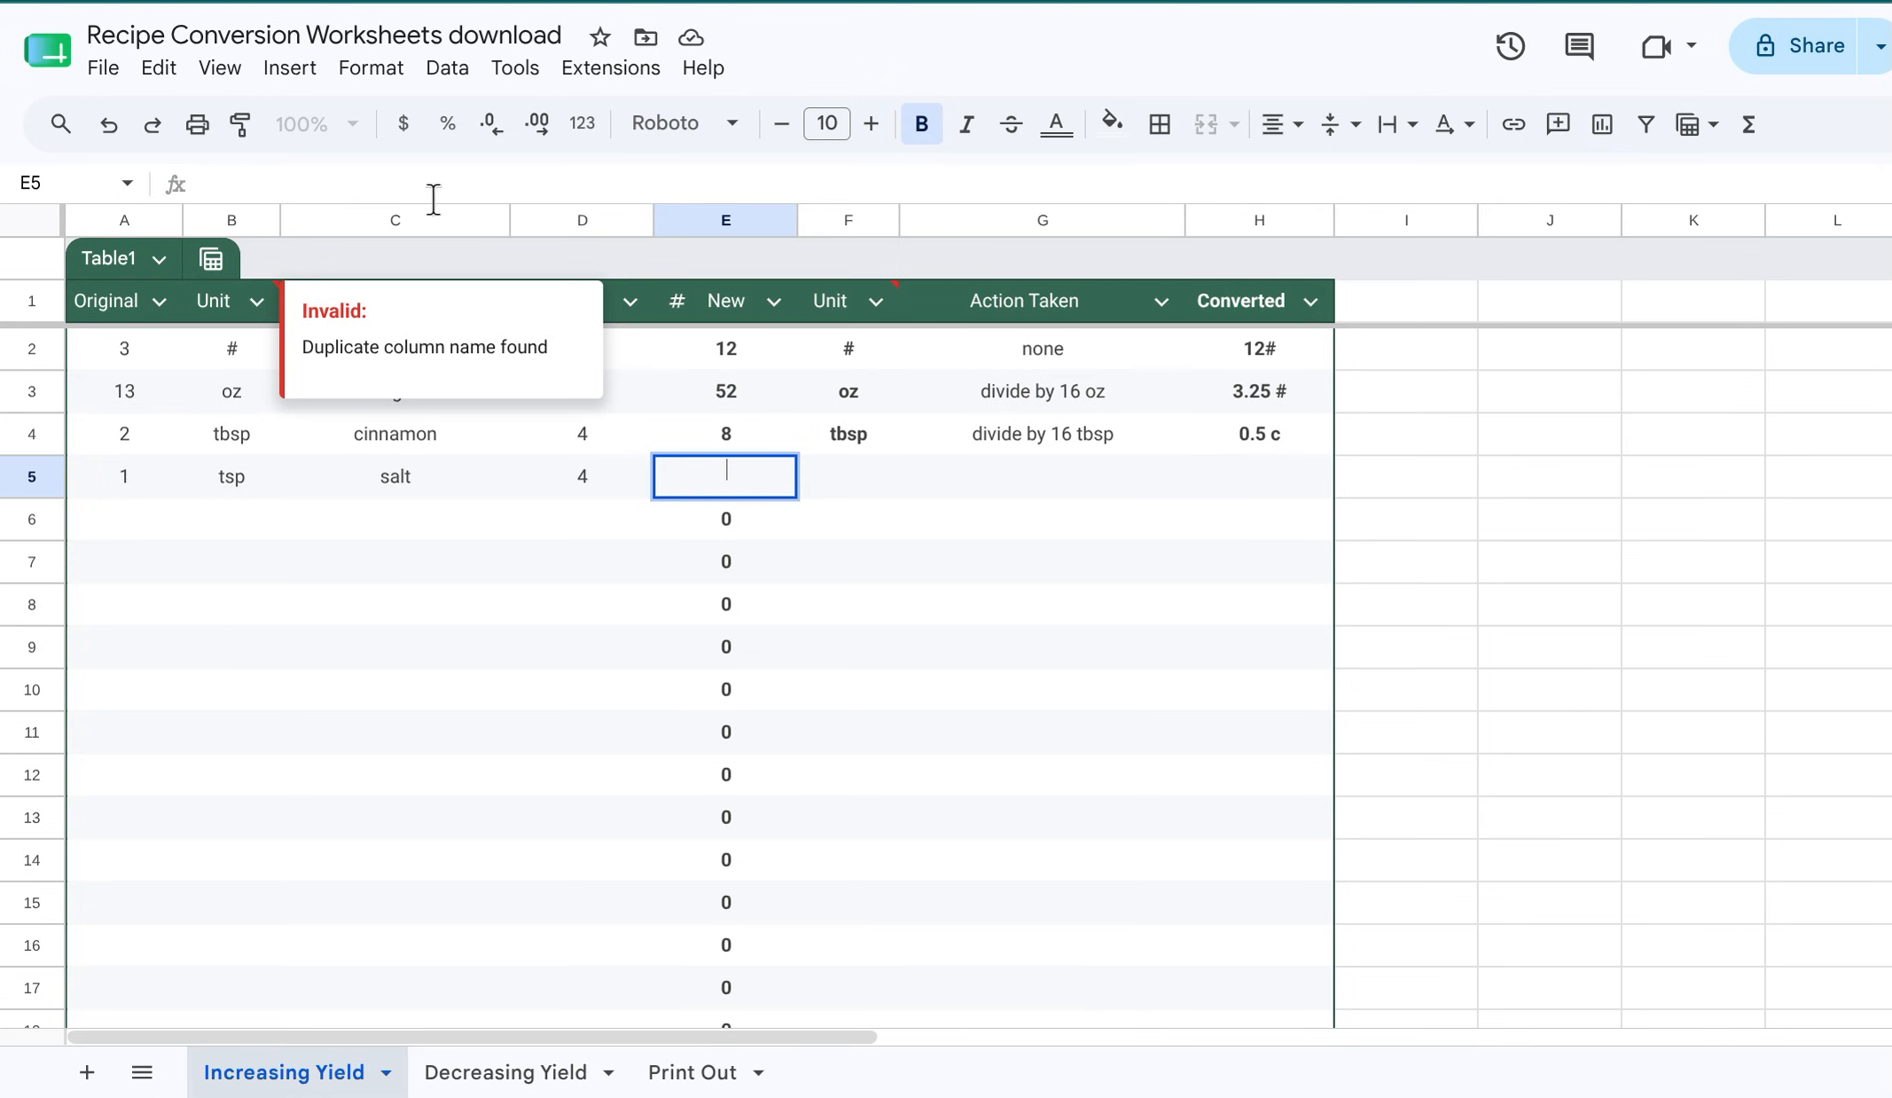
{"action": "double_click", "coordinate": [755, 519]}
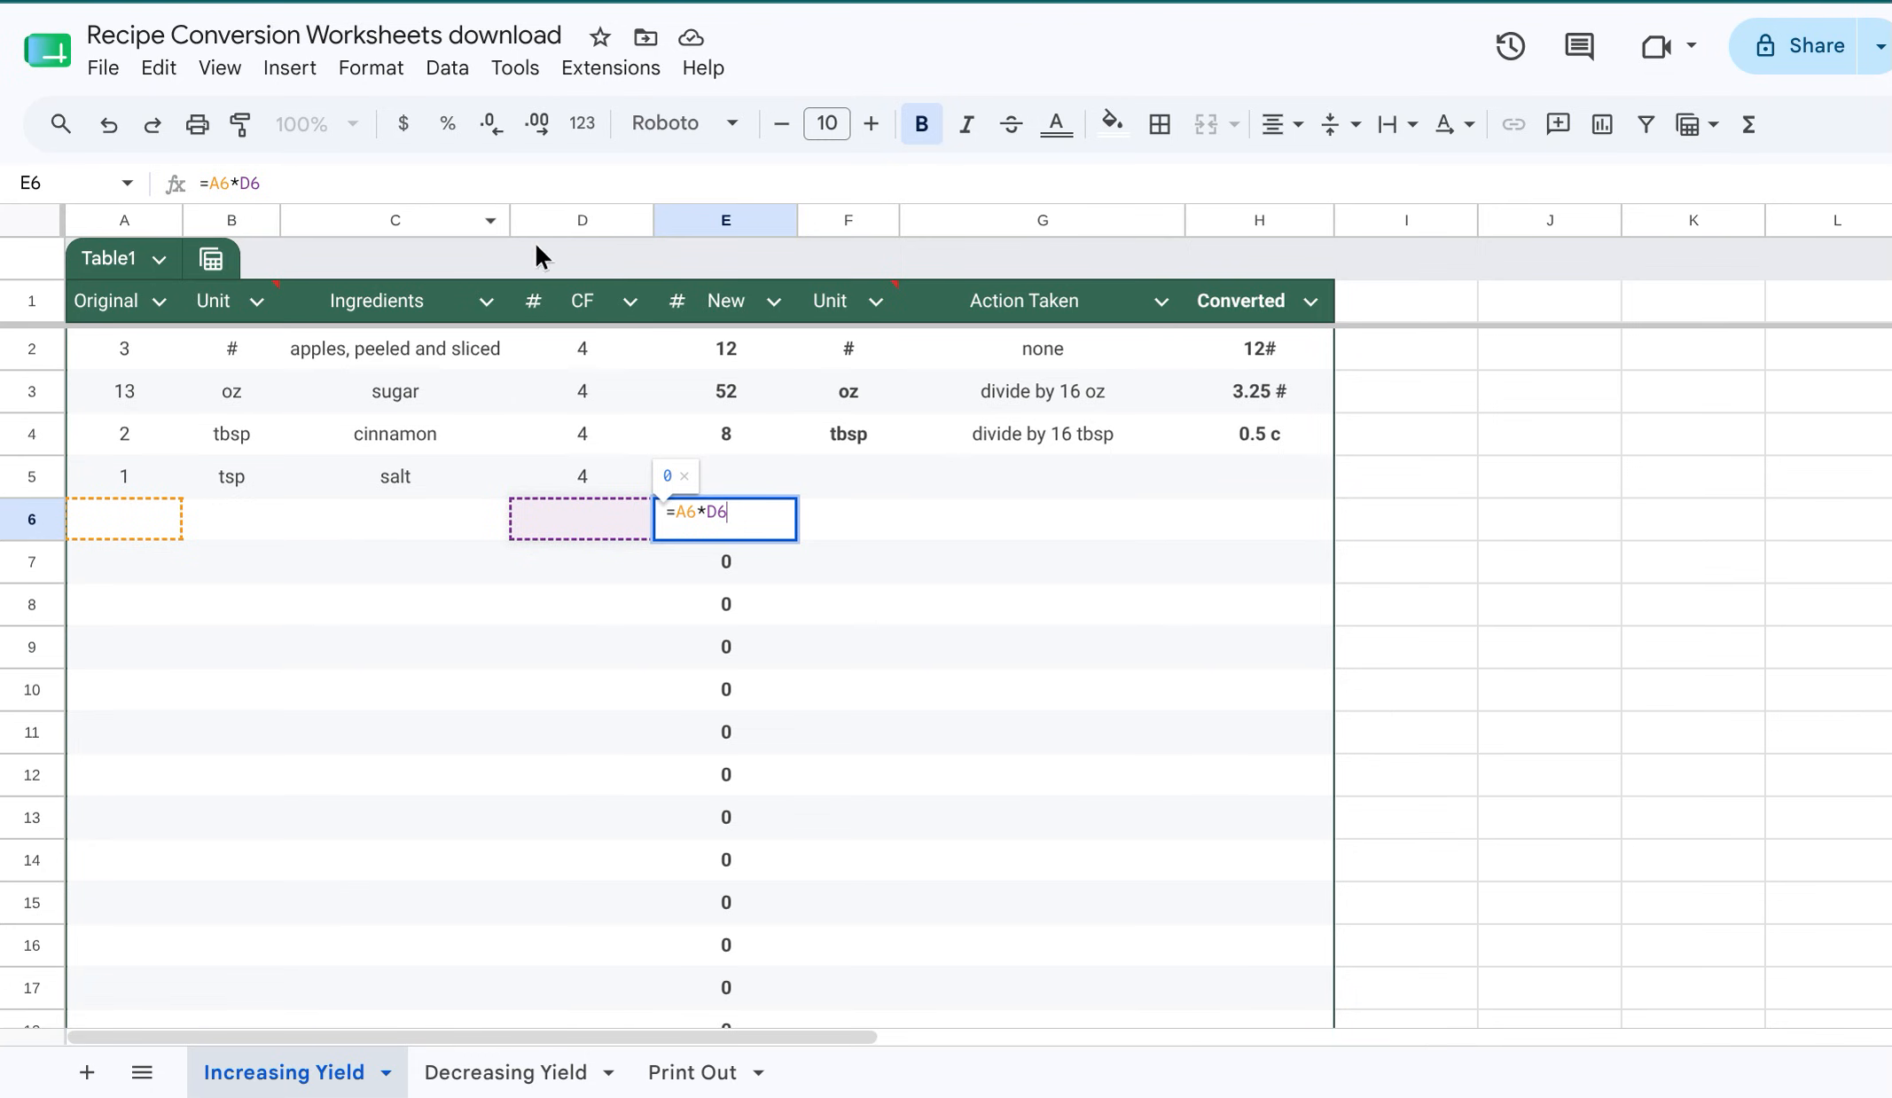
{"action": "left_click", "coordinate": [804, 601]}
{"action": "left_click", "coordinate": [768, 525]}
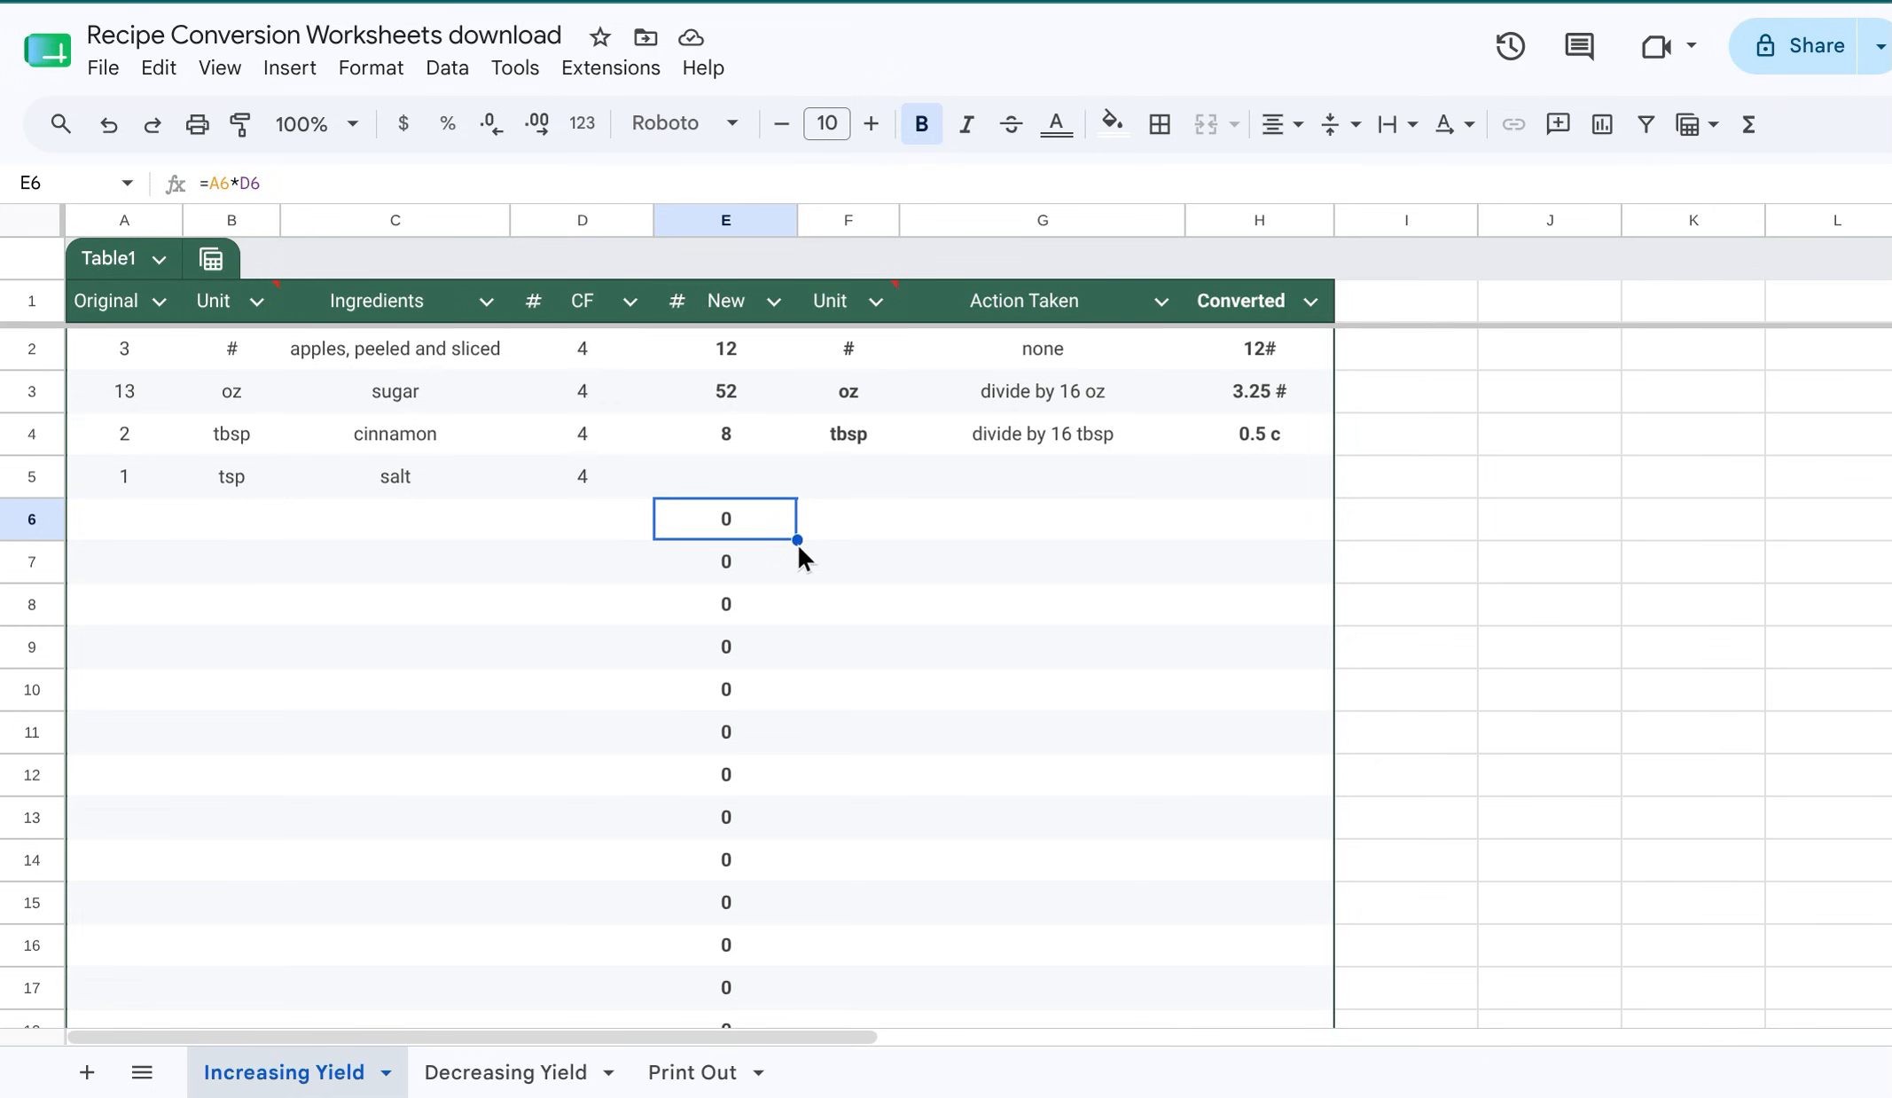
{"action": "left_click", "coordinate": [727, 220]}
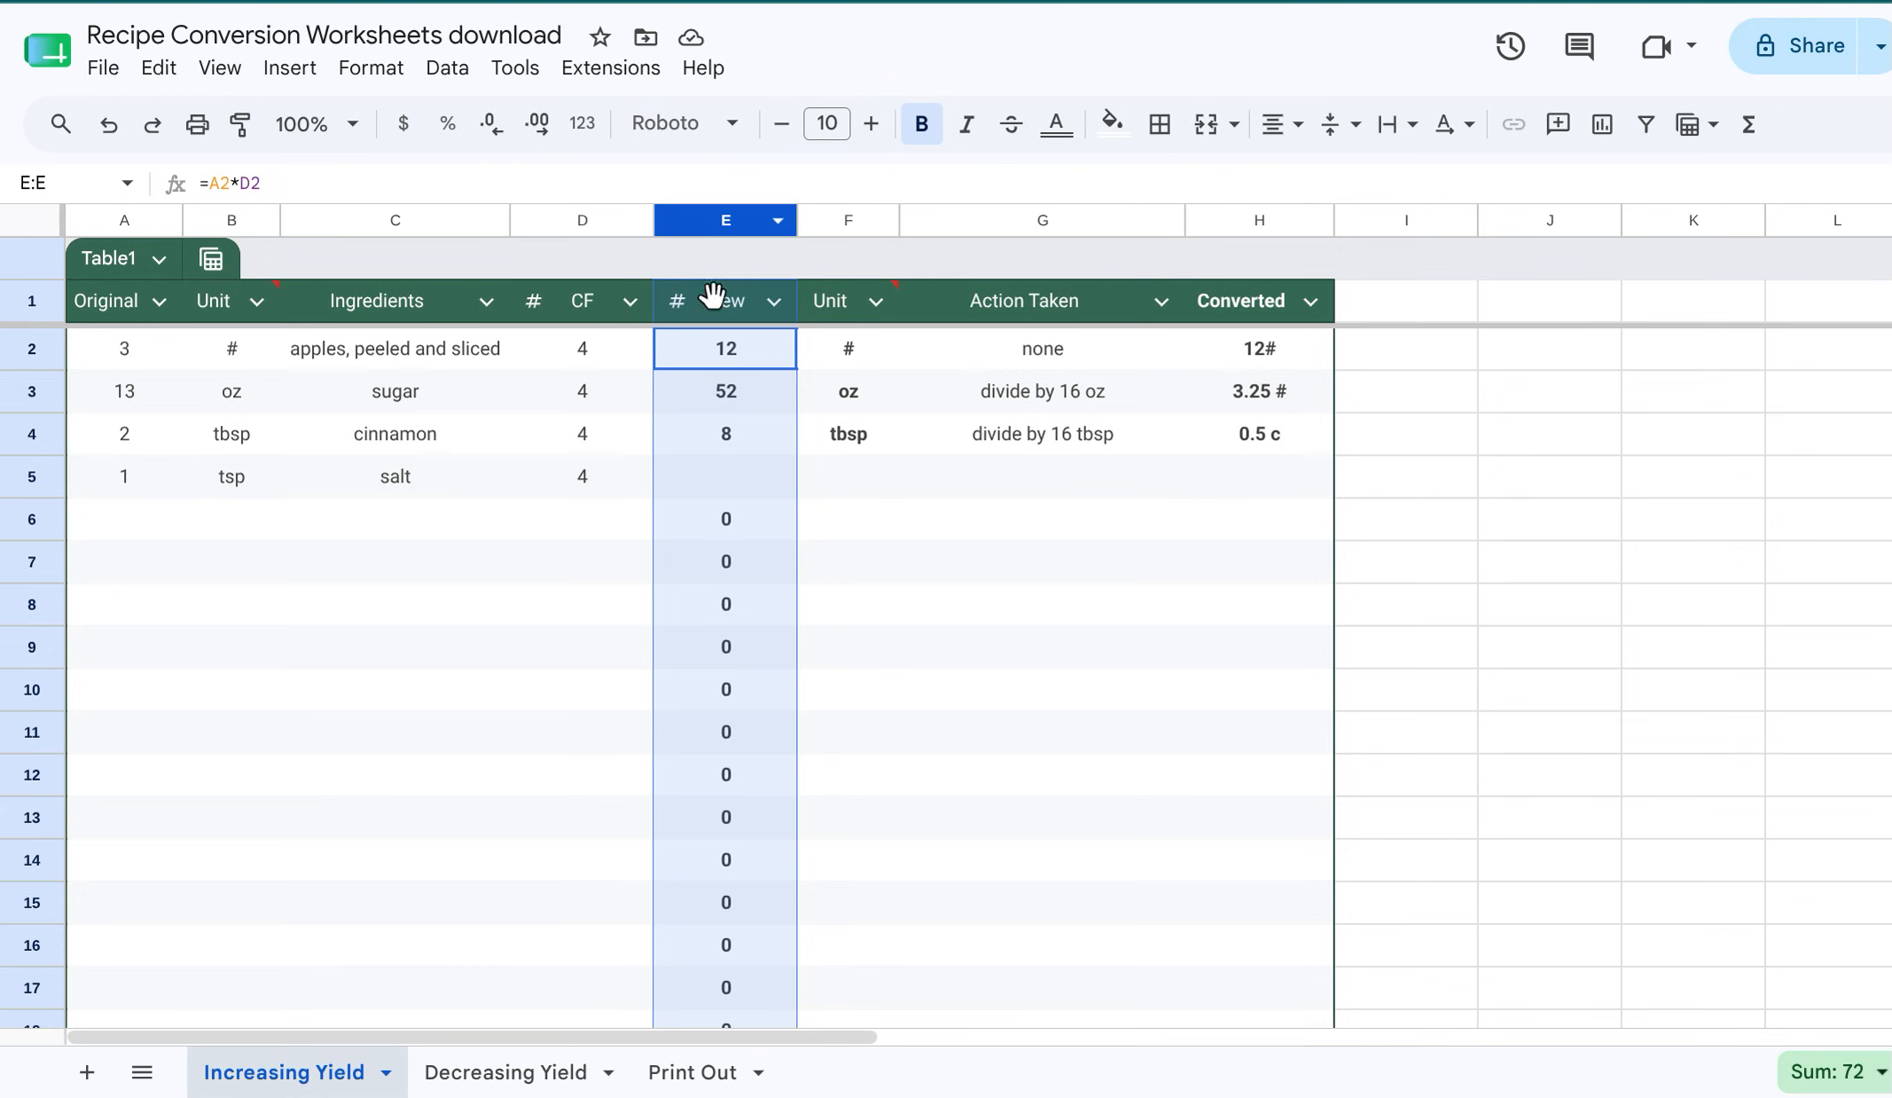
{"action": "left_click", "coordinate": [755, 523]}
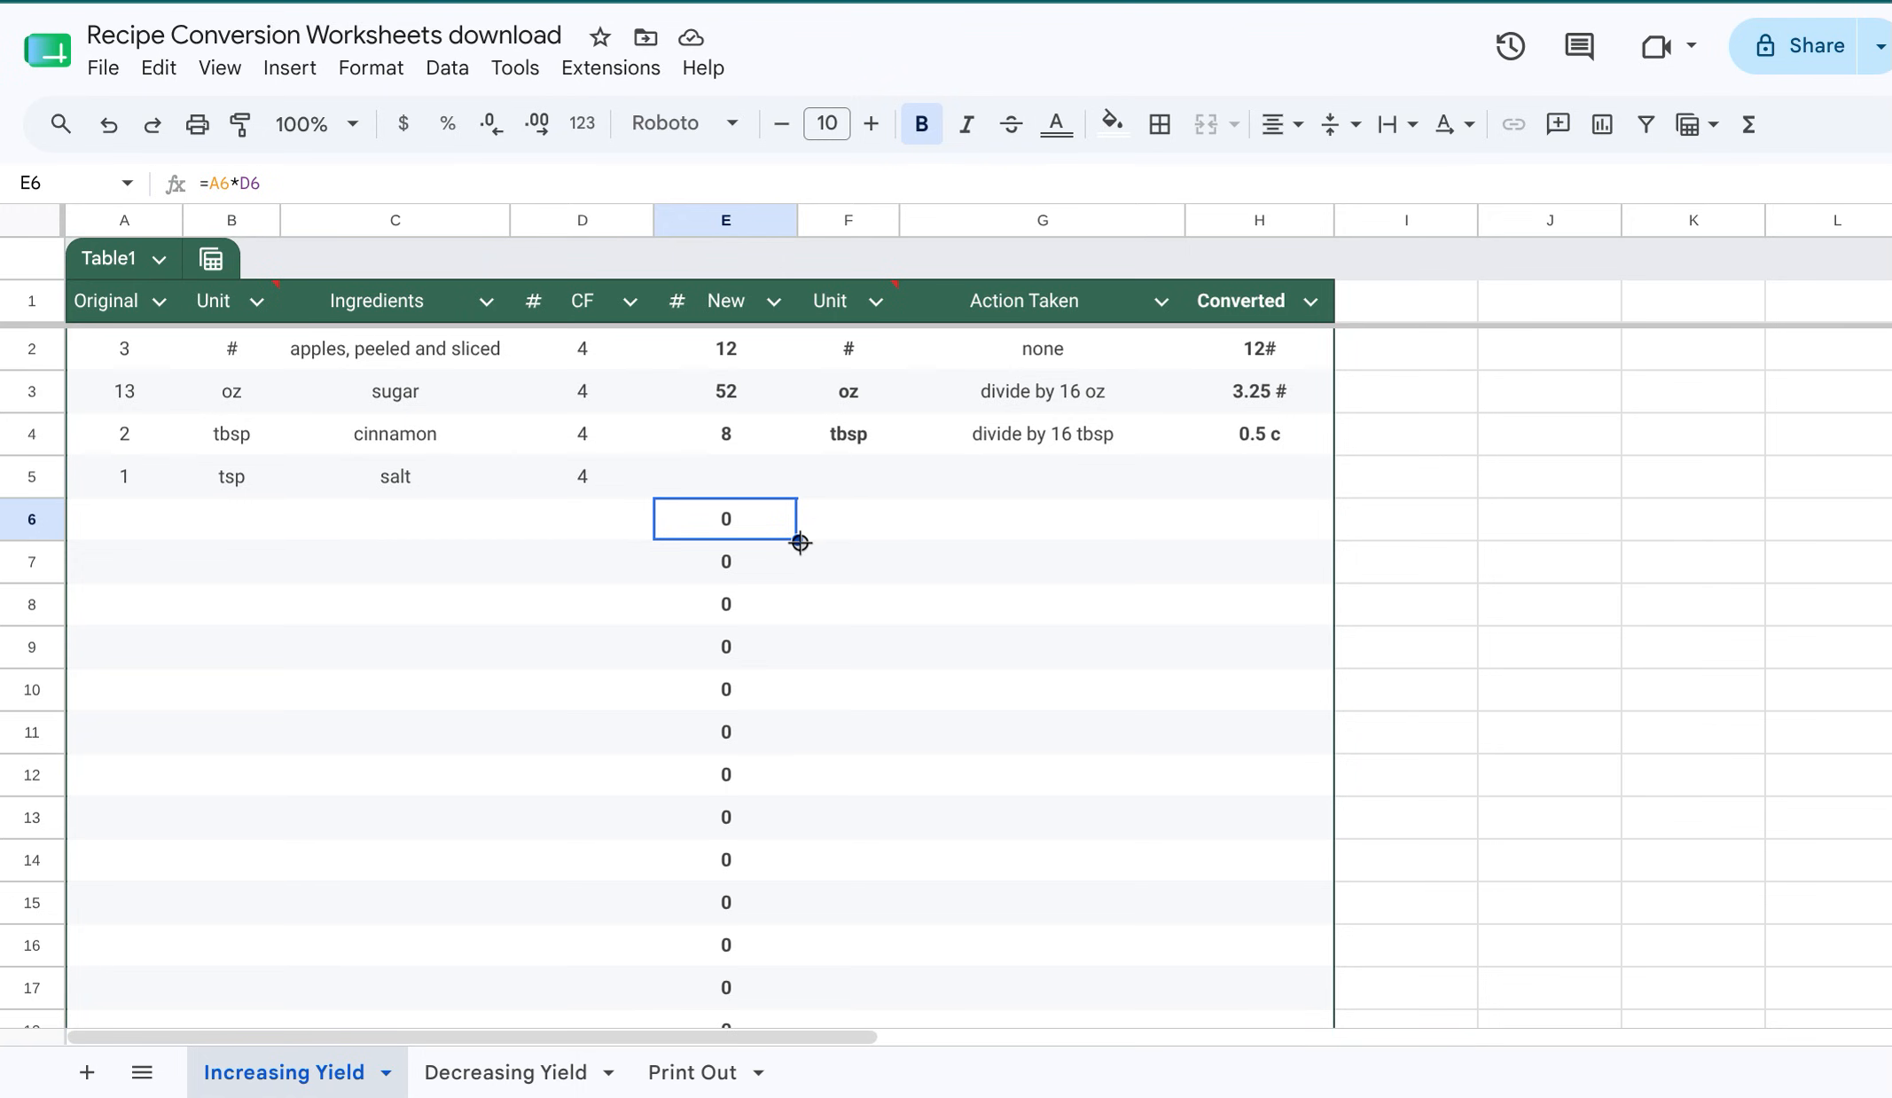
{"action": "left_click_drag", "start_coordinate": [800, 541], "coordinate": [785, 474]}
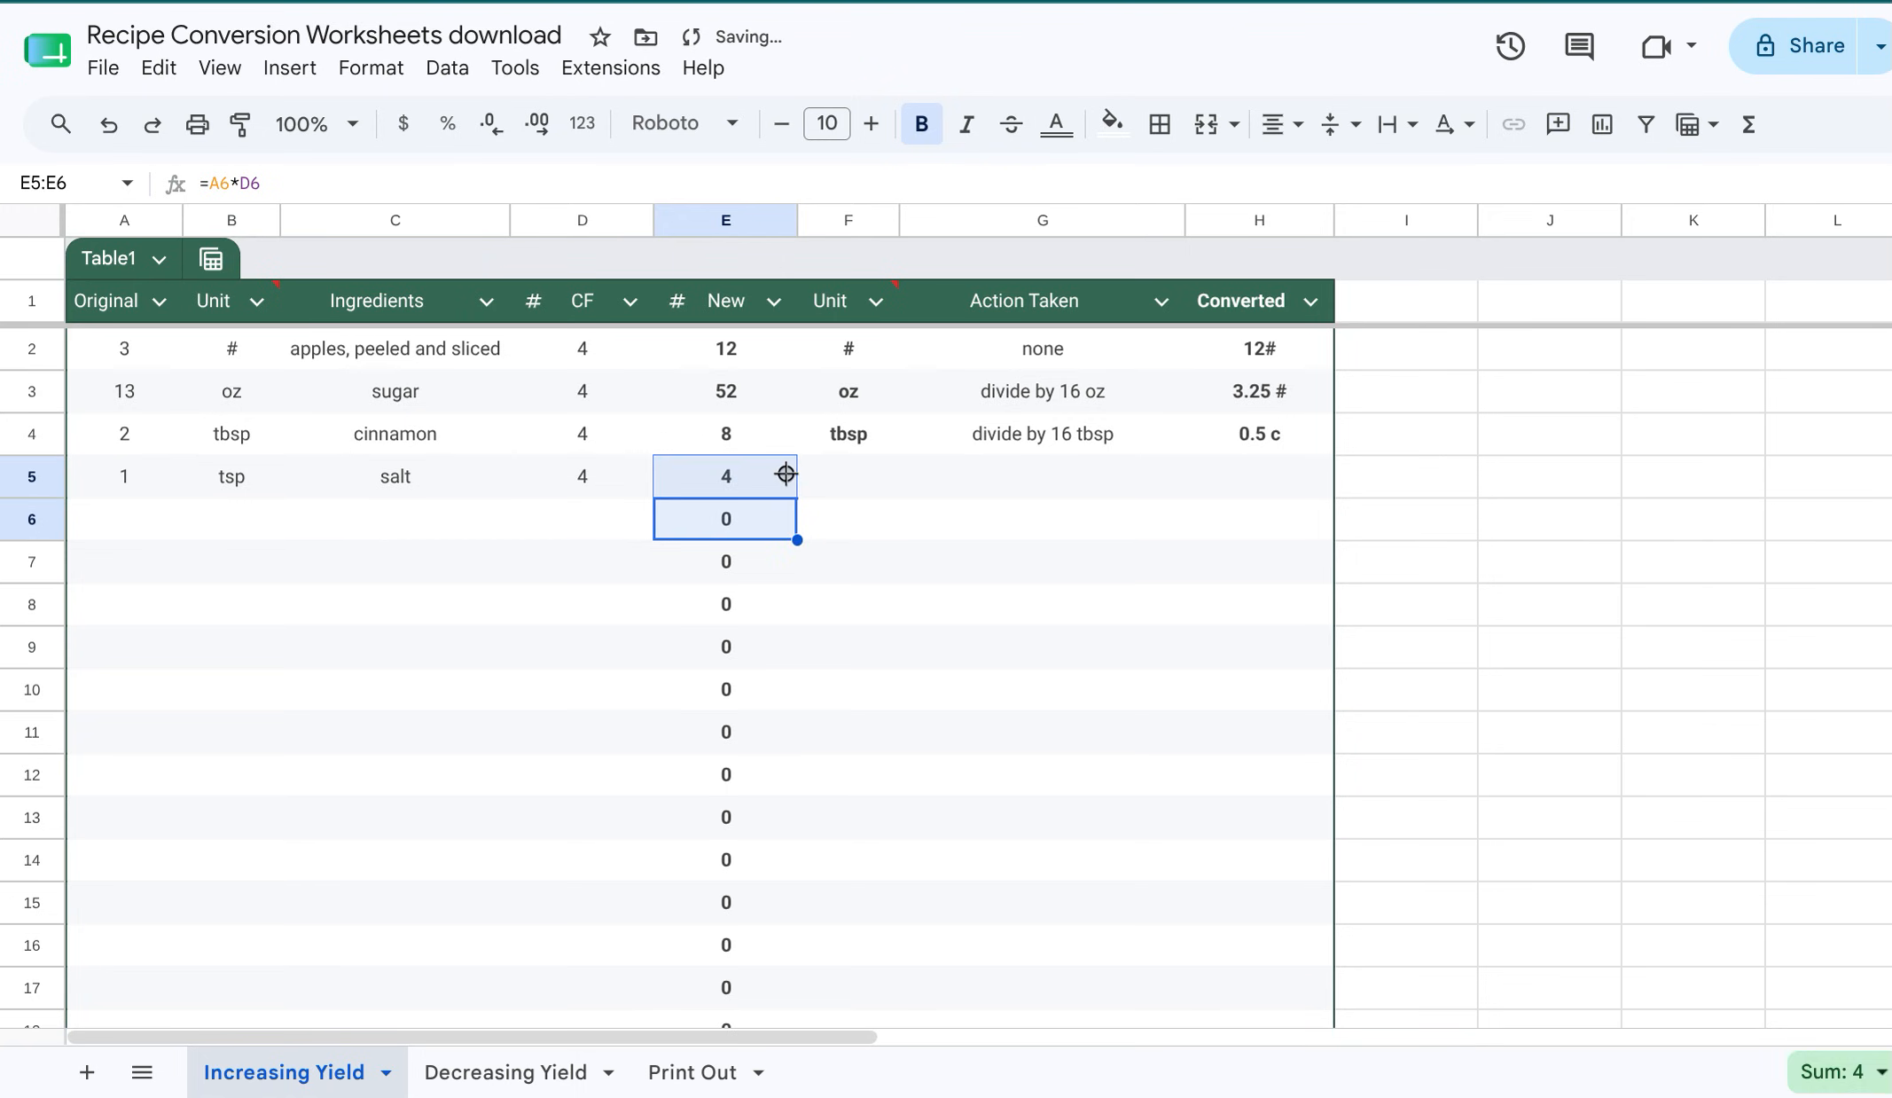
Enter tsp as the unit for the salt's new quantity and "none" as the action taken
{"action": "left_click", "coordinate": [880, 470]}
{"action": "type", "text": "tsp"}
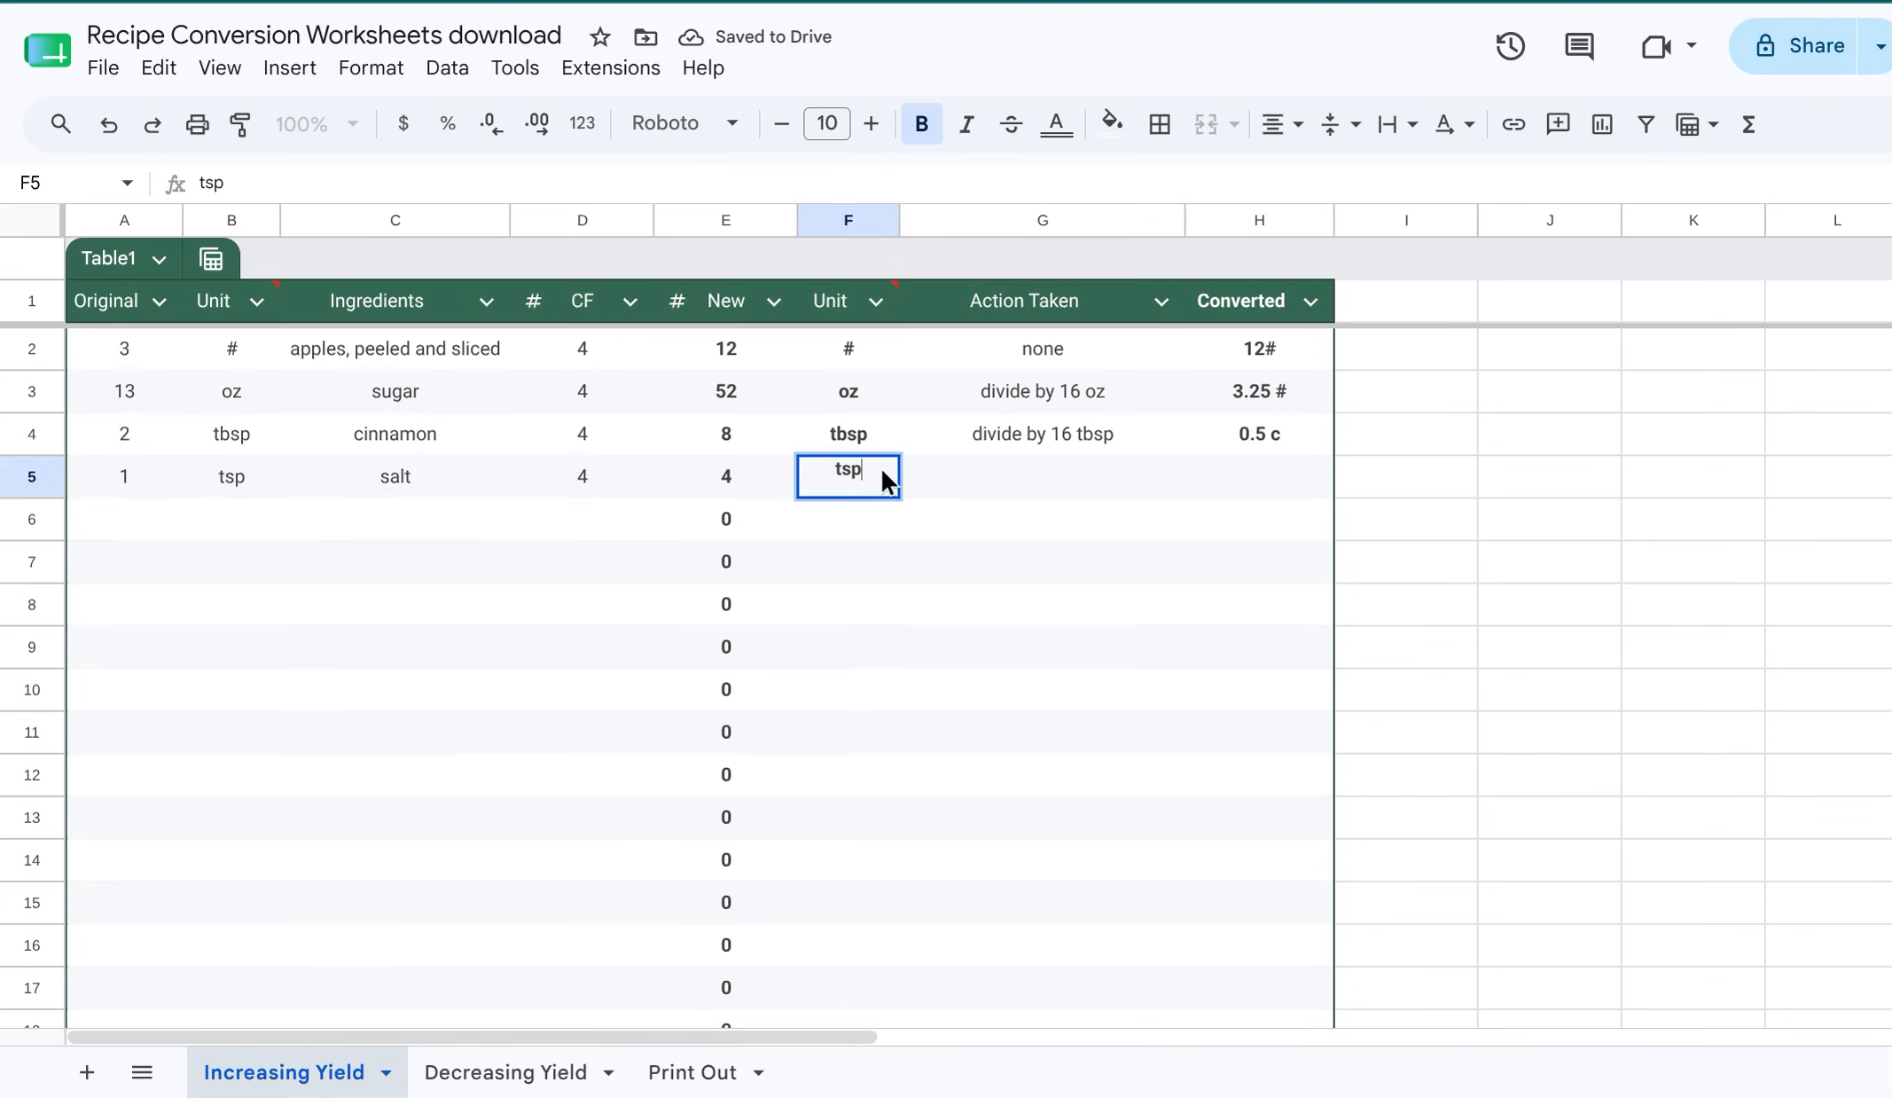
{"action": "key", "text": "Tab"}
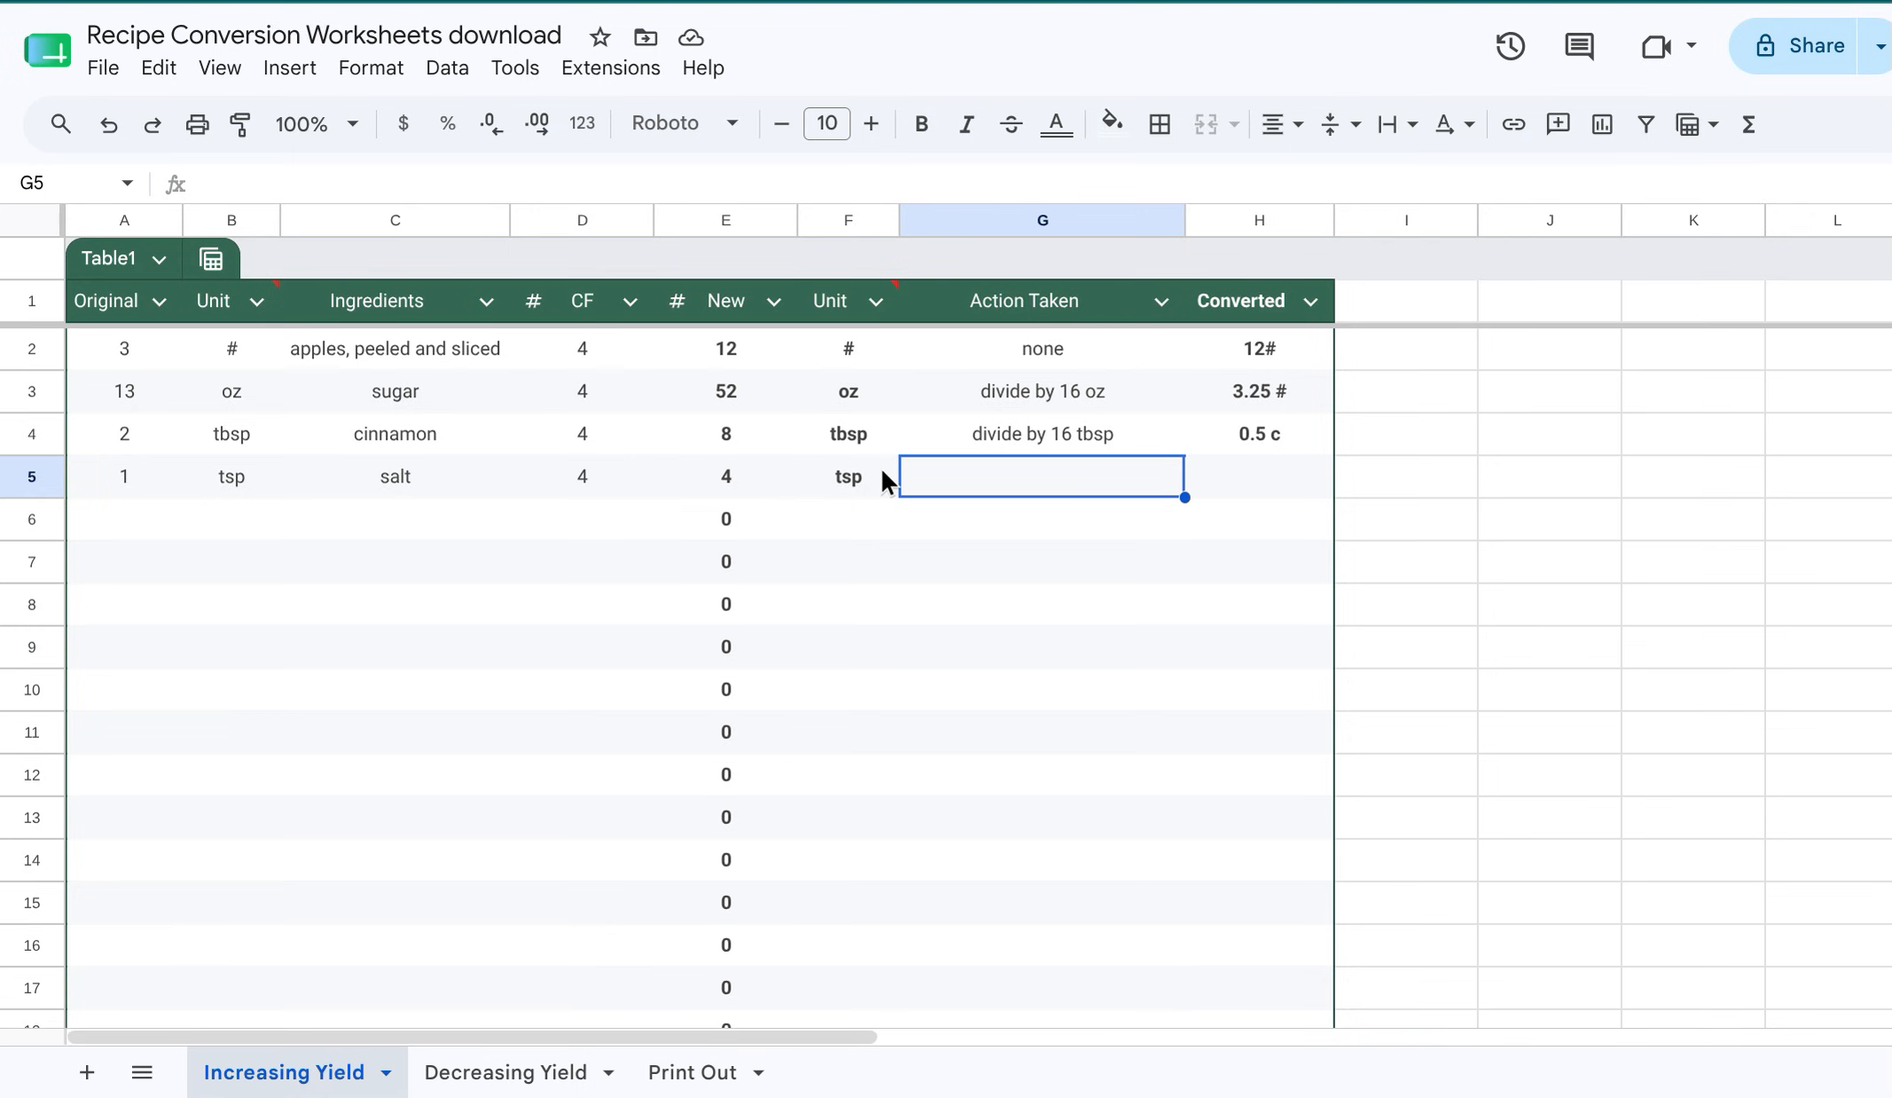
{"action": "type", "text": "n"}
{"action": "key", "text": "BackSpace"}
{"action": "type", "text": "nno"}
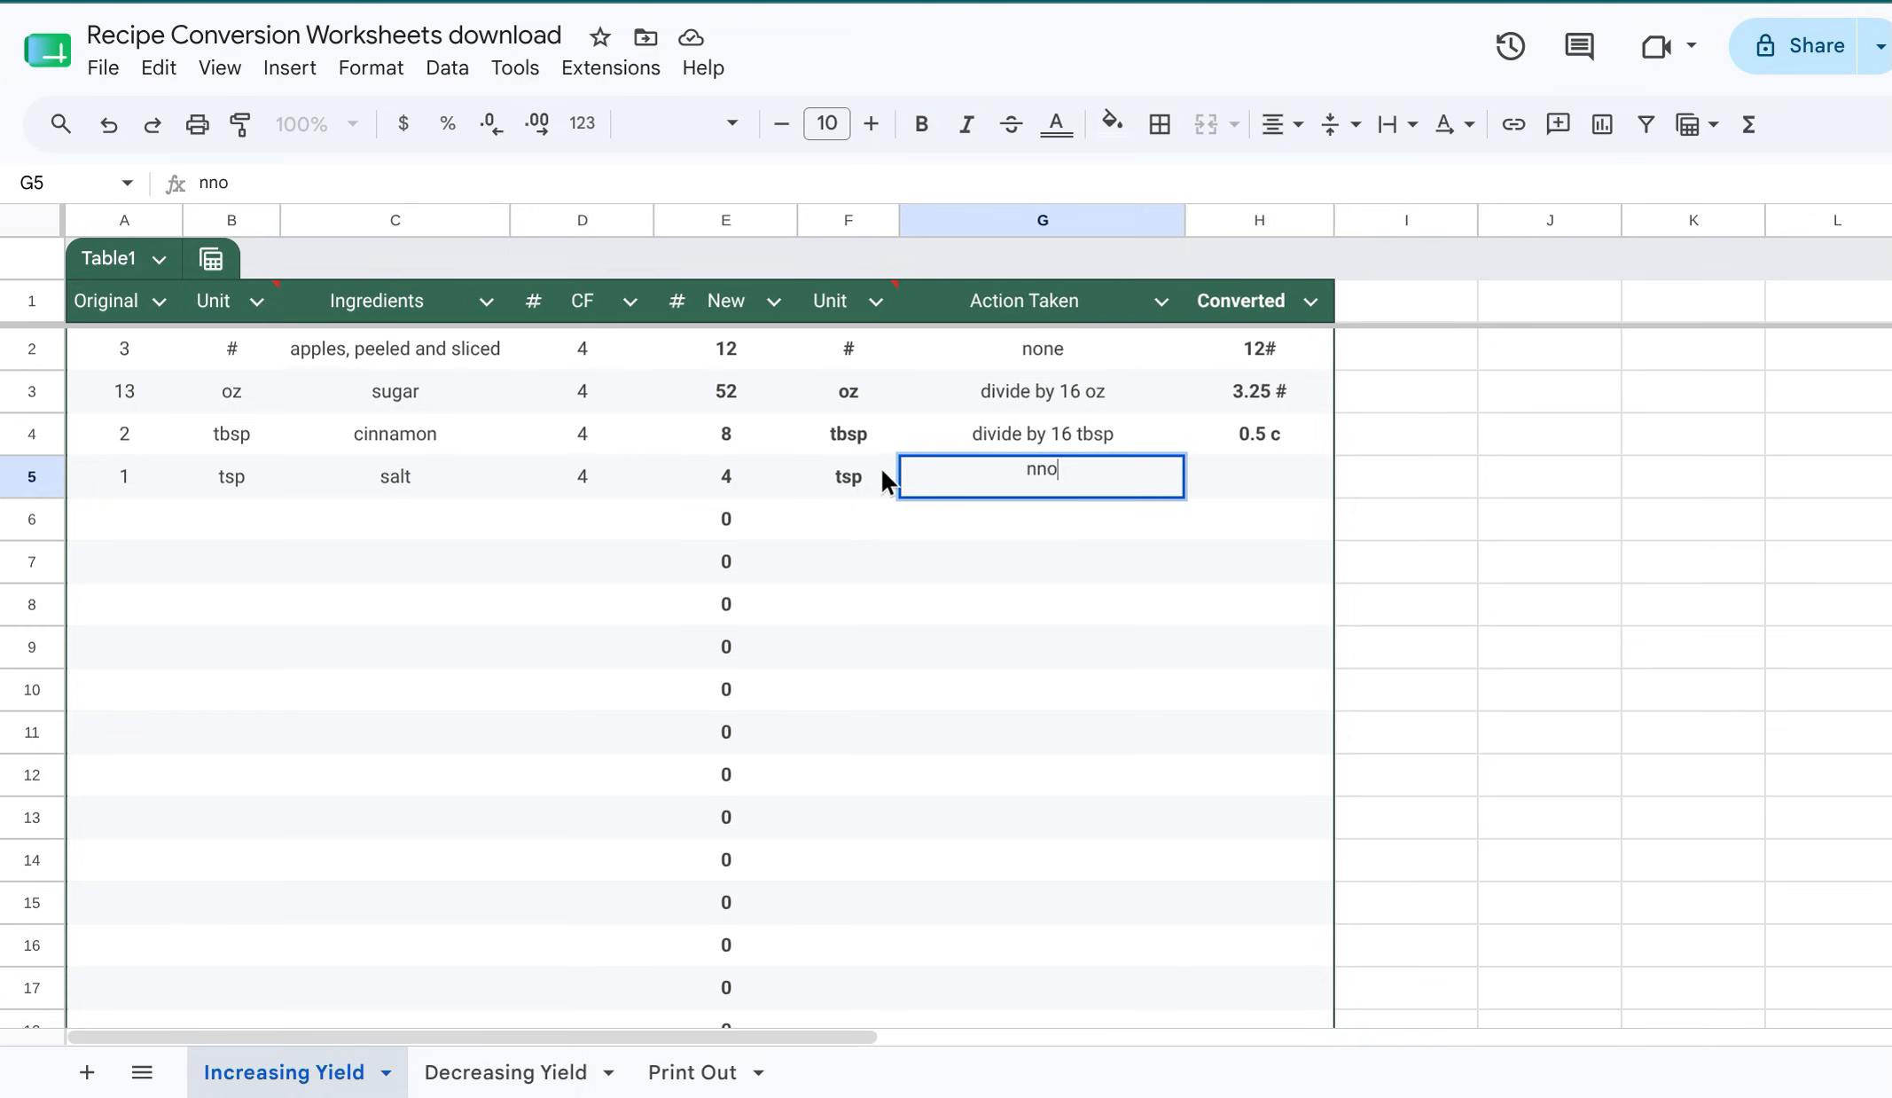
{"action": "key", "text": "BackSpace"}
{"action": "key", "text": "BackSpace"}
{"action": "type", "text": "o"}
{"action": "key", "text": "Return"}
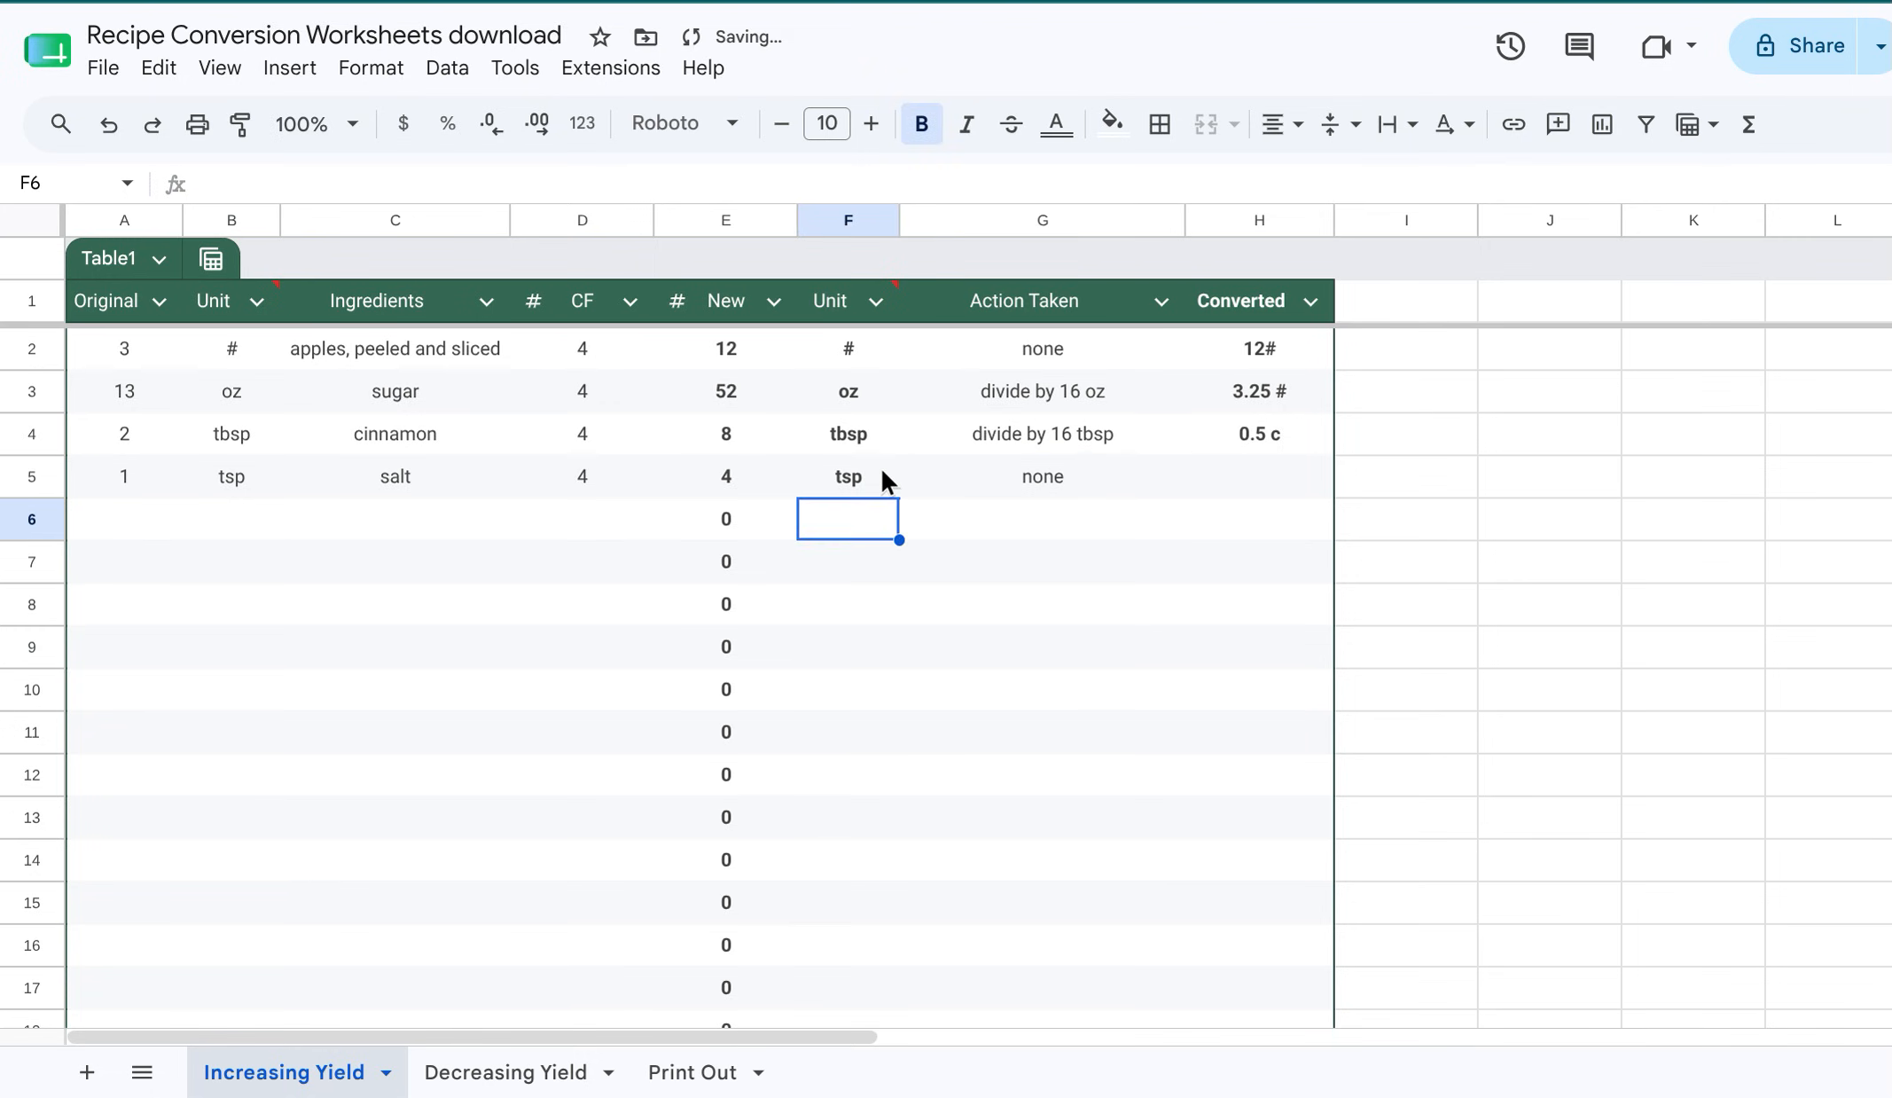
Enter 4 tsp as the converted amount for the salt
{"action": "left_click", "coordinate": [1270, 487]}
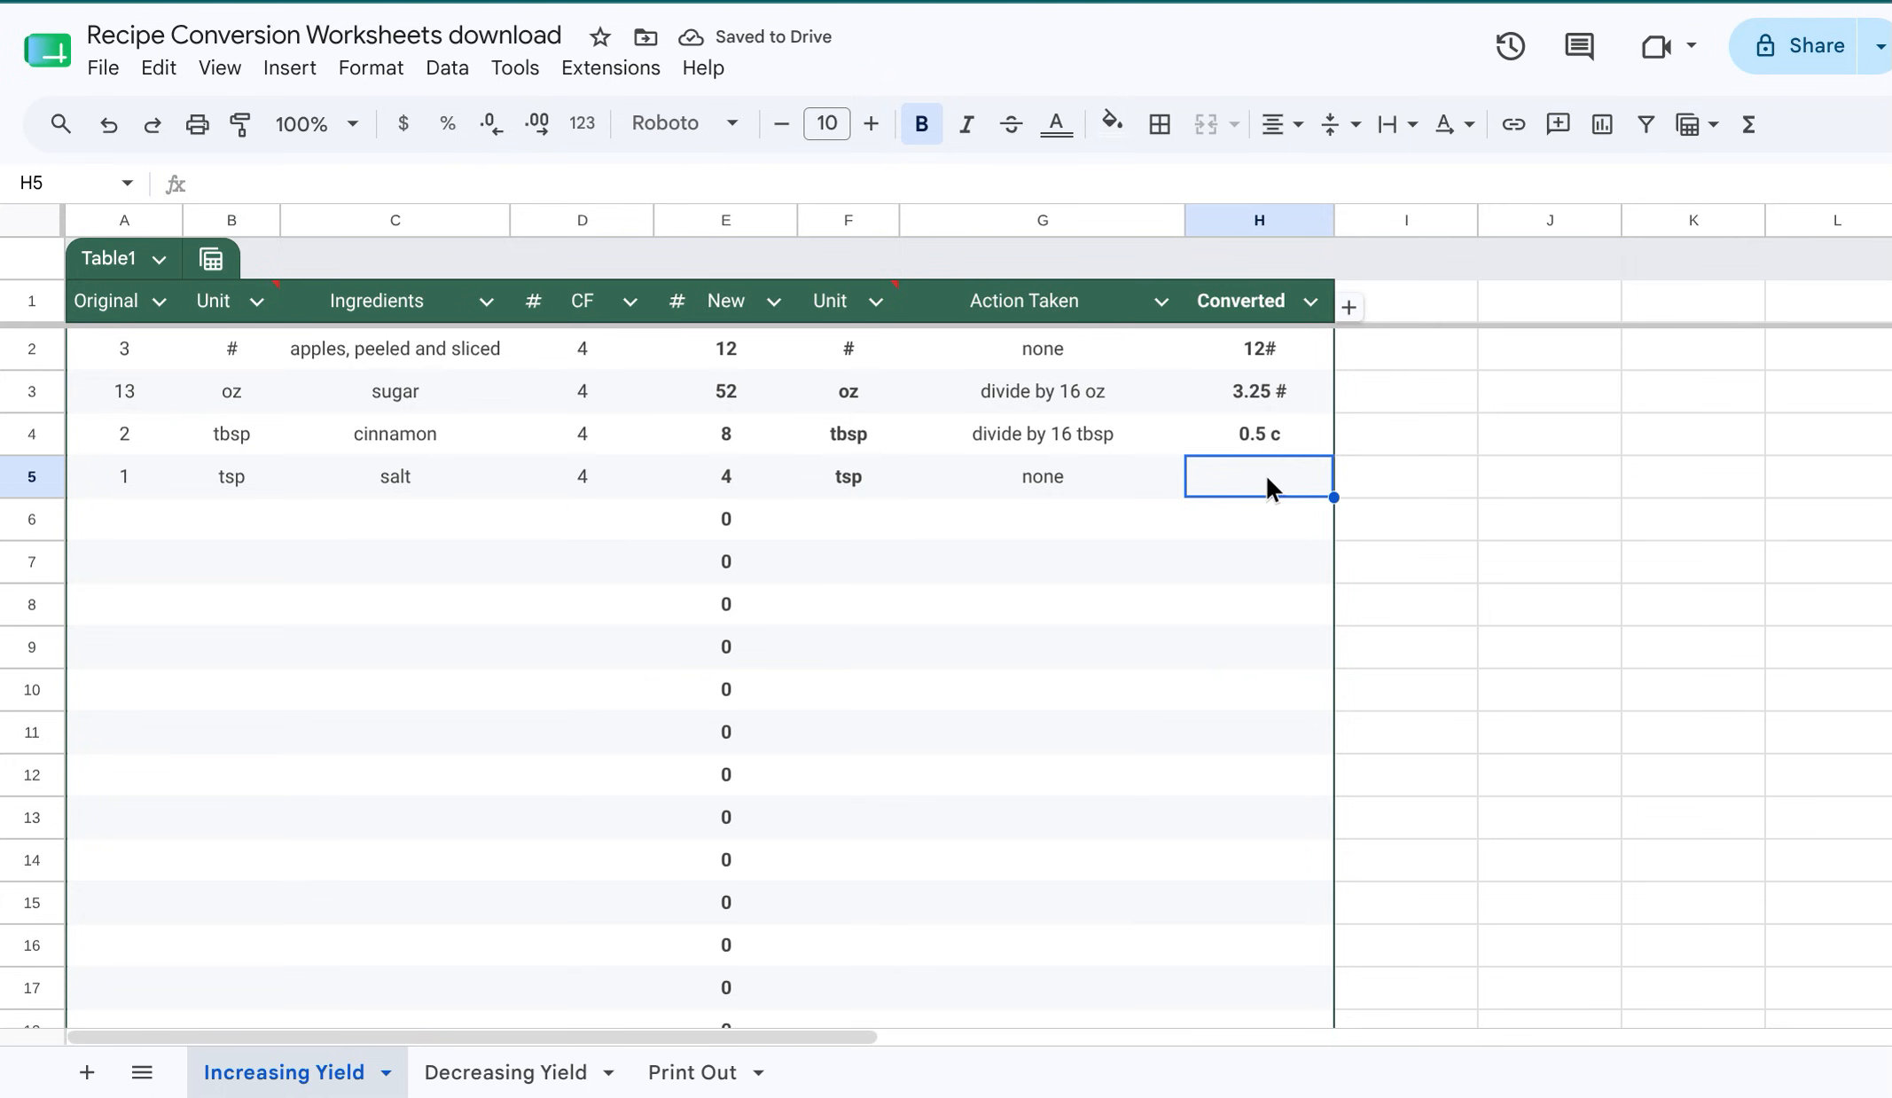
{"action": "type", "text": "4 ts"}
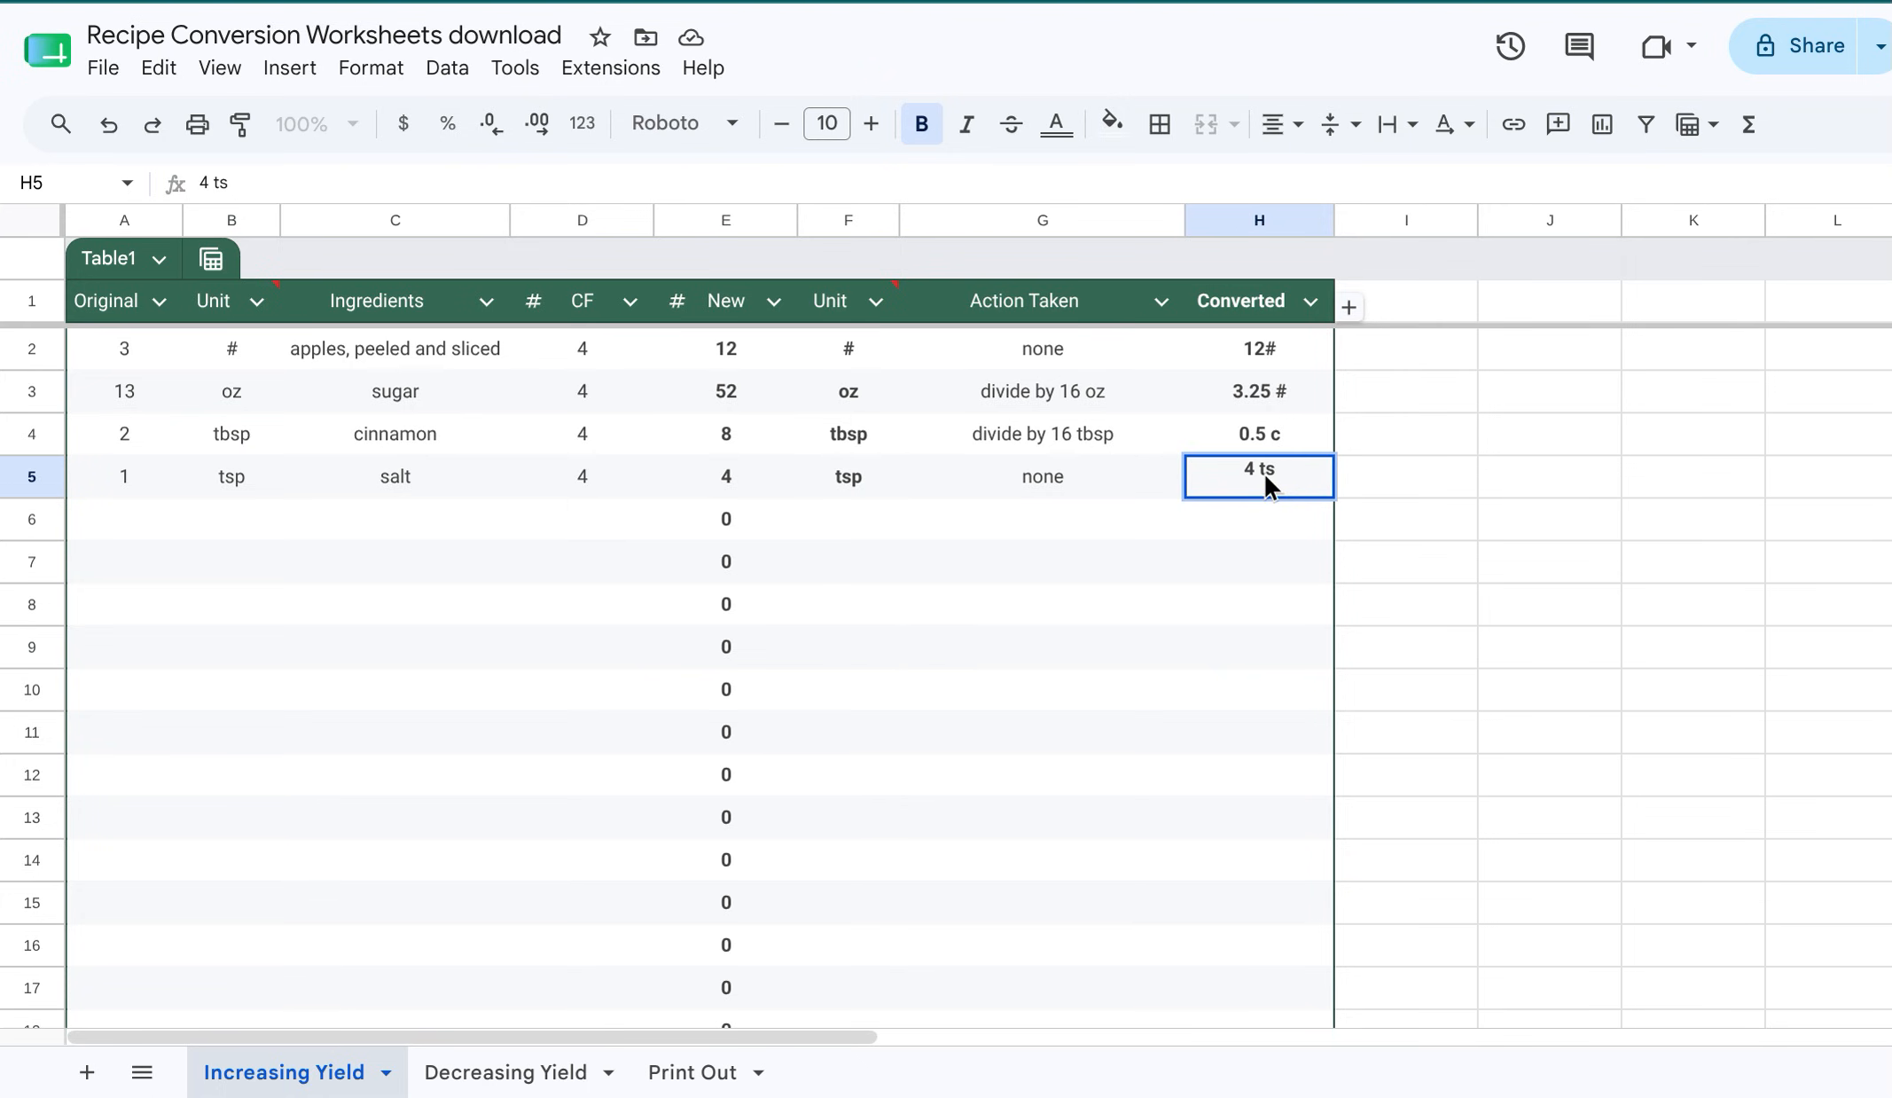
{"action": "type", "text": "p"}
{"action": "left_click", "coordinate": [452, 599]}
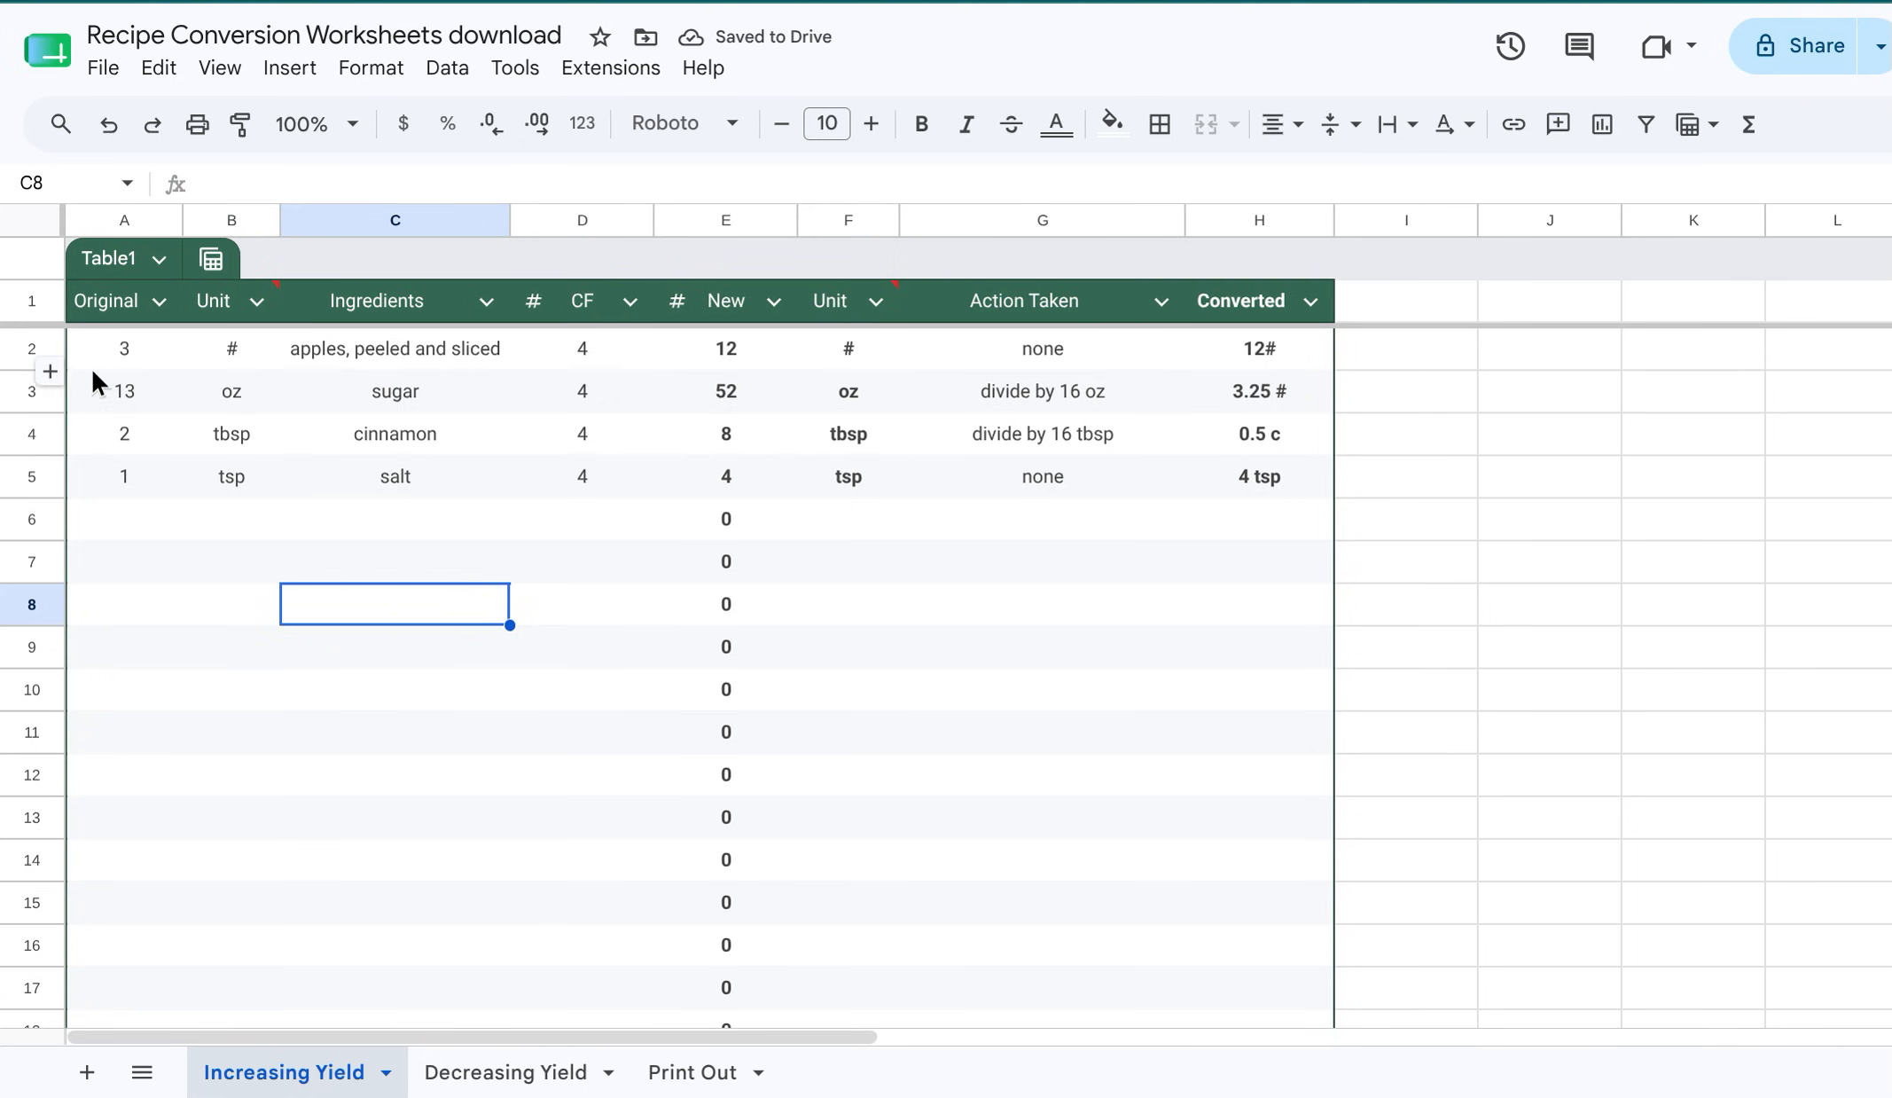
Review the Original, Unit, Ingredients and CF columns, comparing the Increasing Yield sheet with the Decreasing Yield sheet
{"action": "left_click", "coordinate": [133, 306]}
{"action": "left_click", "coordinate": [217, 310]}
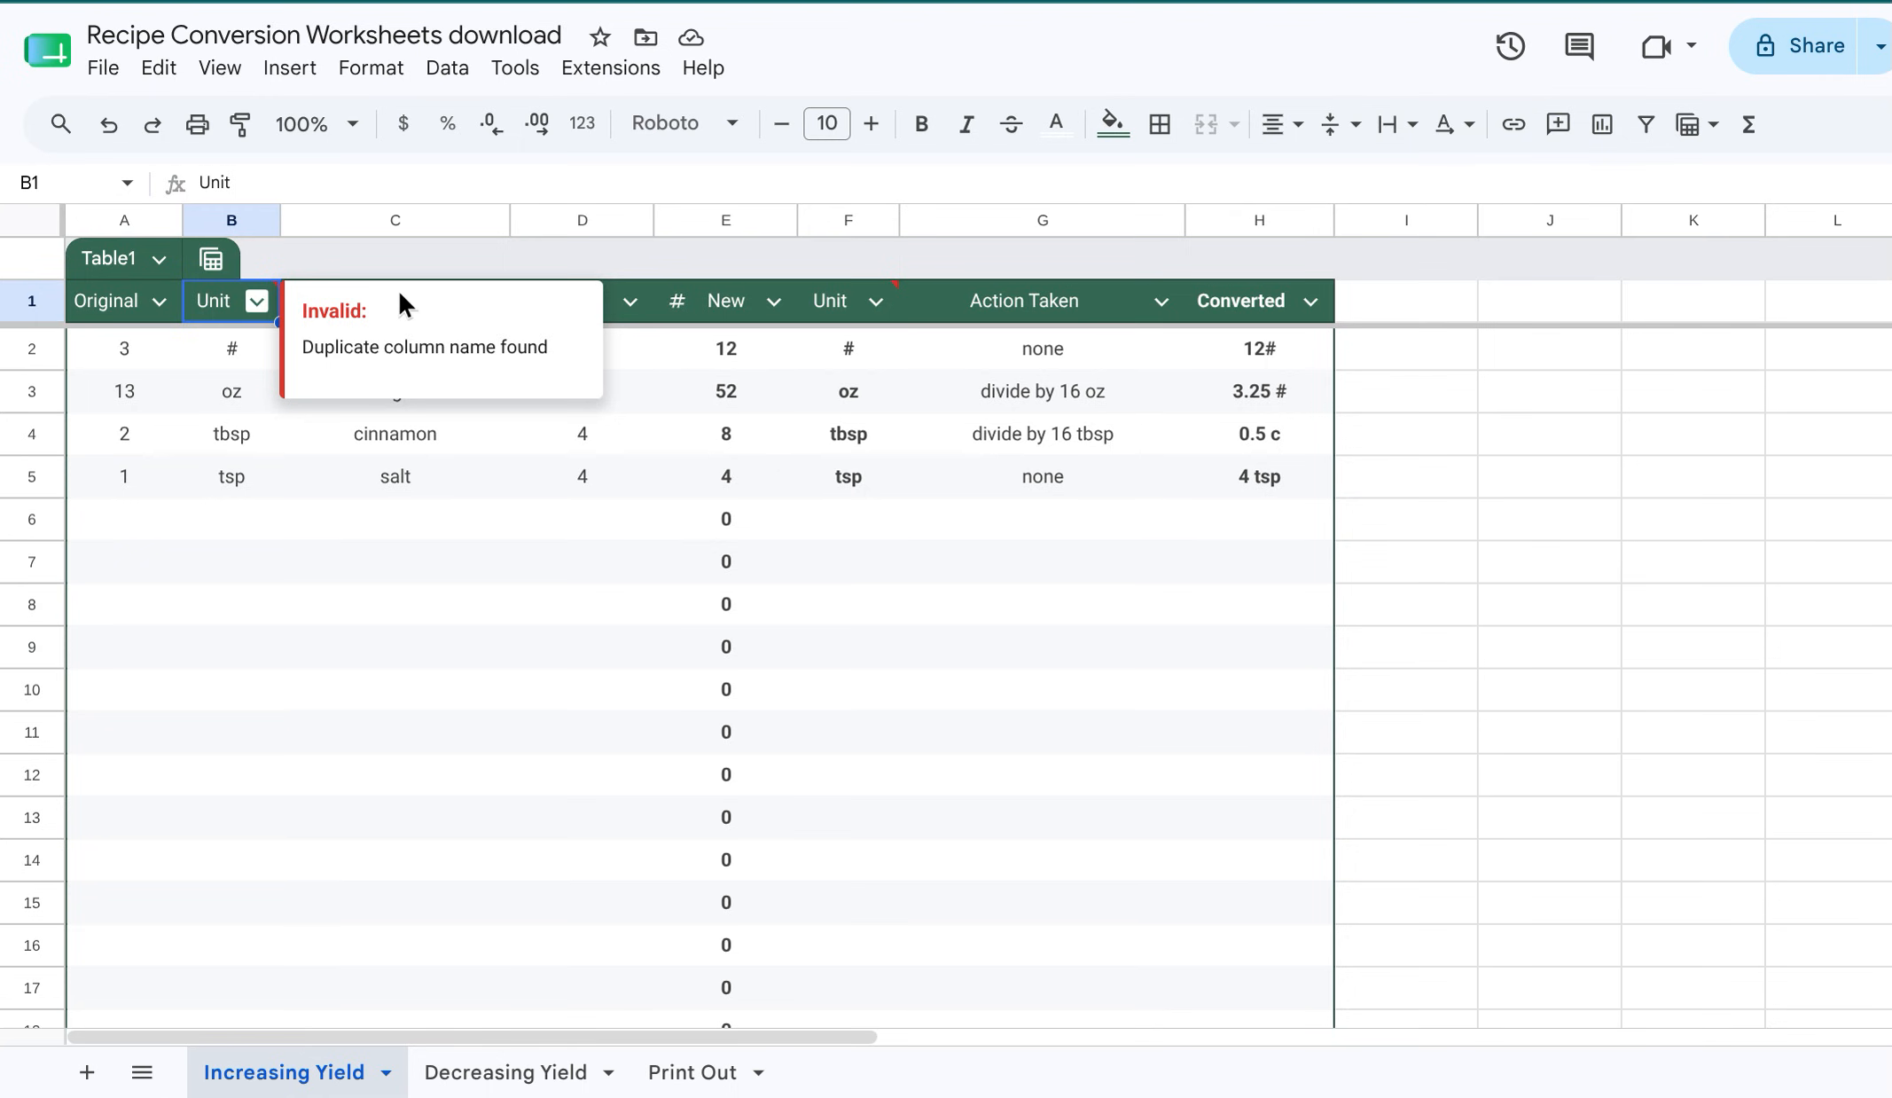
{"action": "left_click", "coordinate": [381, 562]}
{"action": "left_click", "coordinate": [387, 309]}
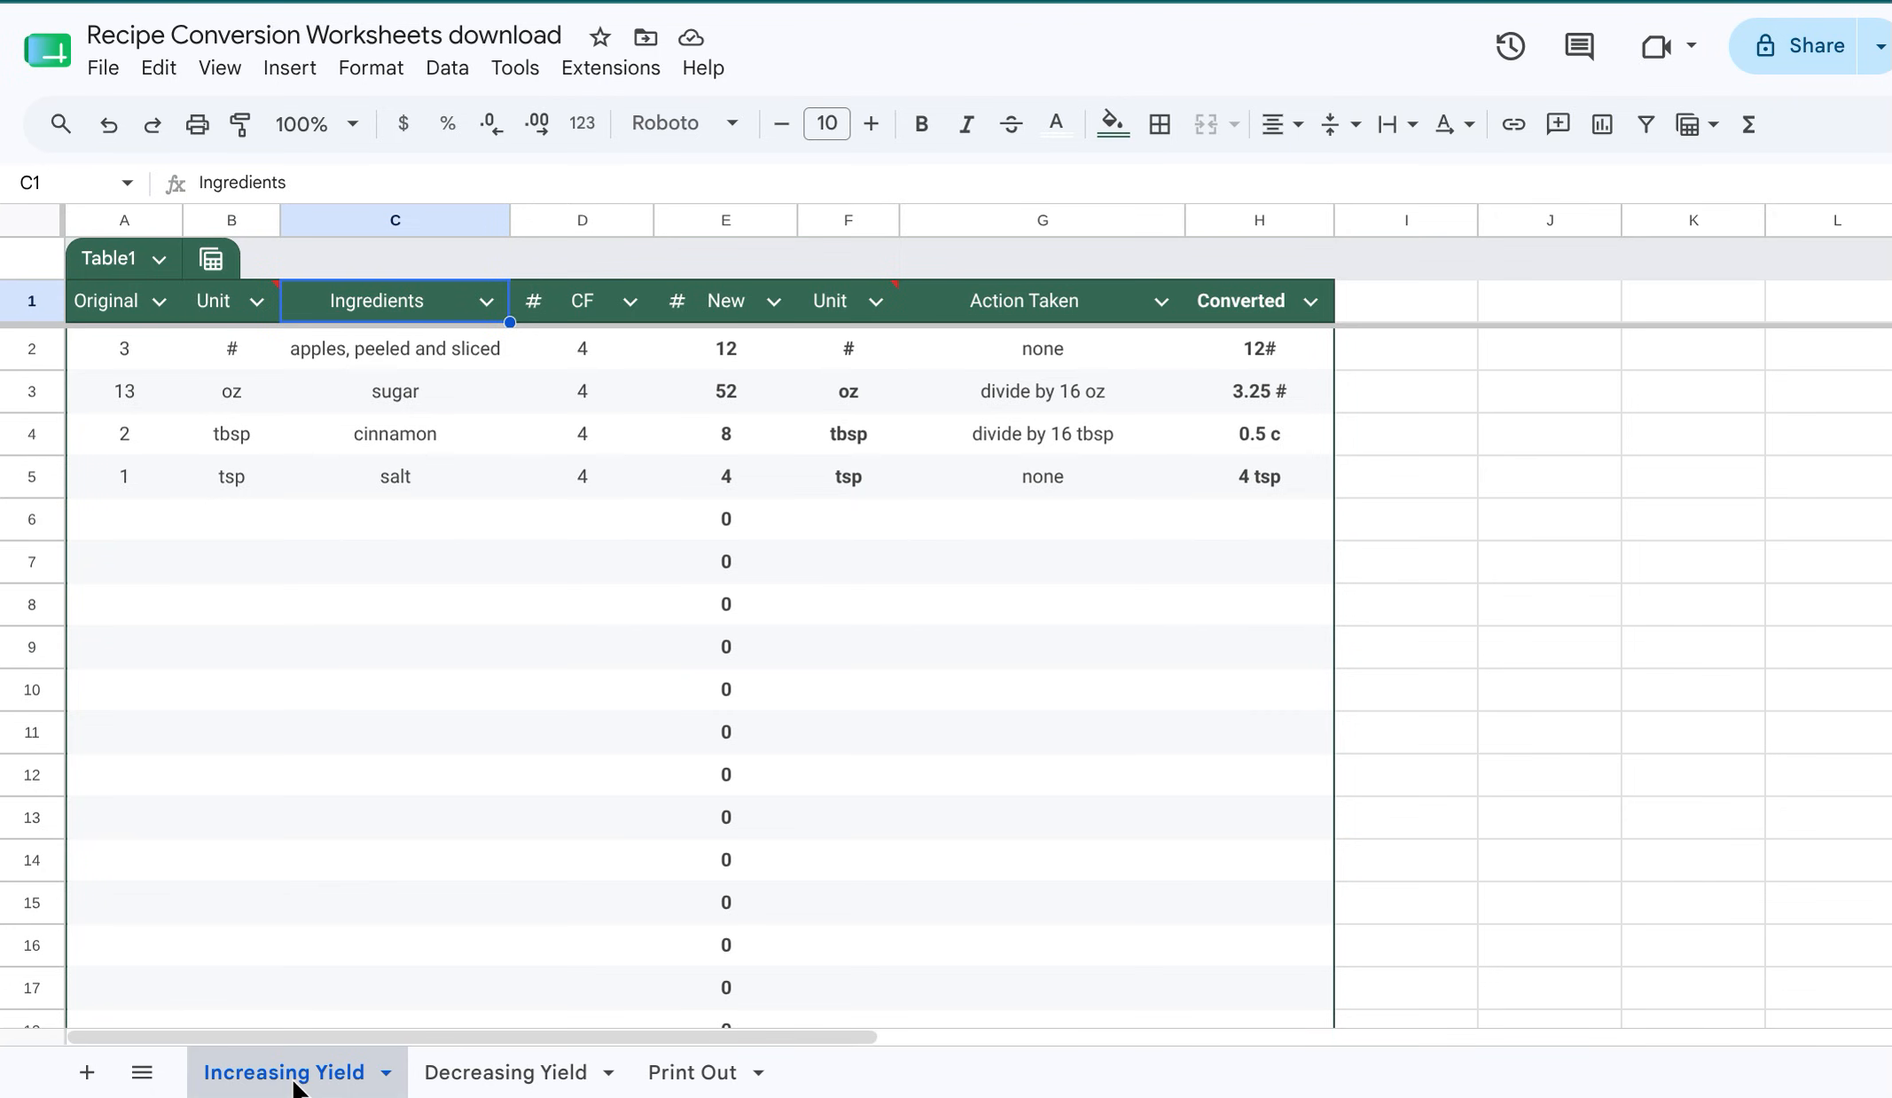
{"action": "left_click", "coordinate": [507, 1075]}
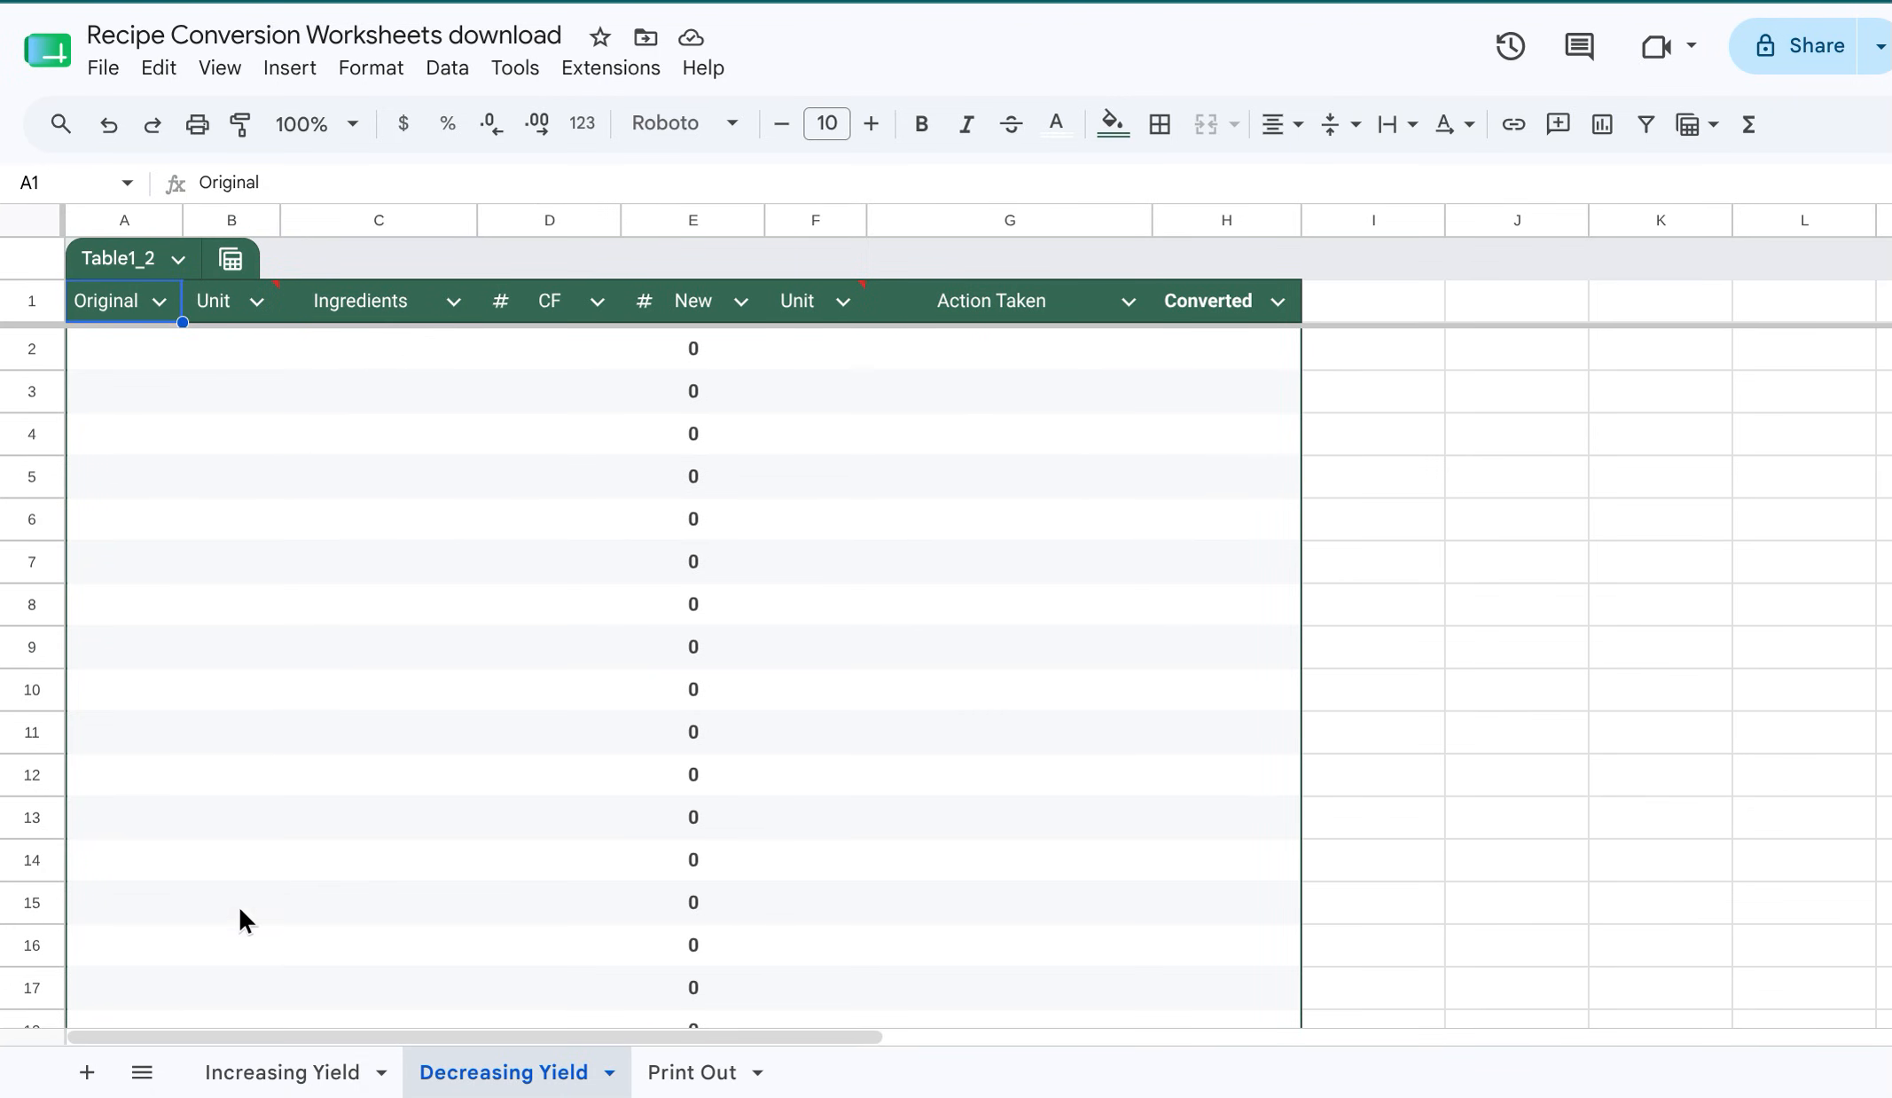
{"action": "left_click", "coordinate": [309, 1070]}
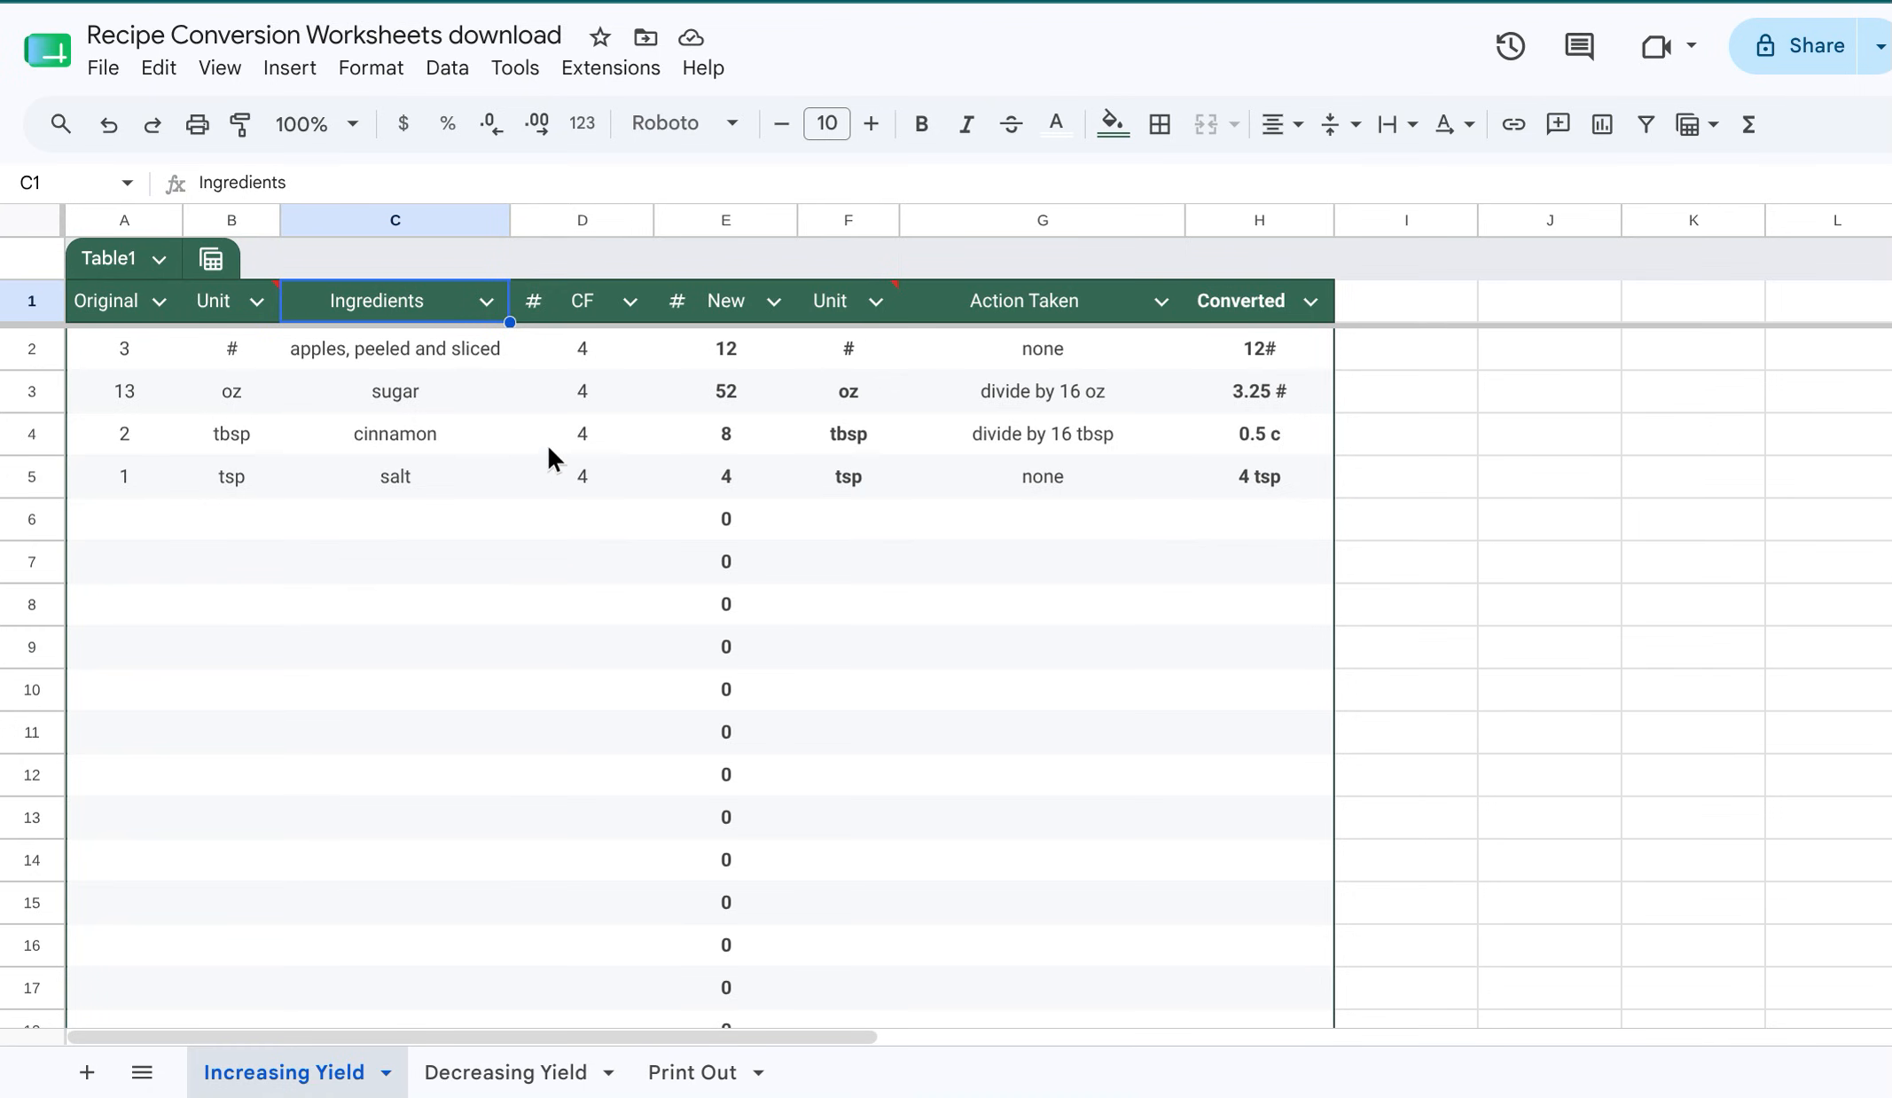
{"action": "left_click", "coordinate": [590, 307]}
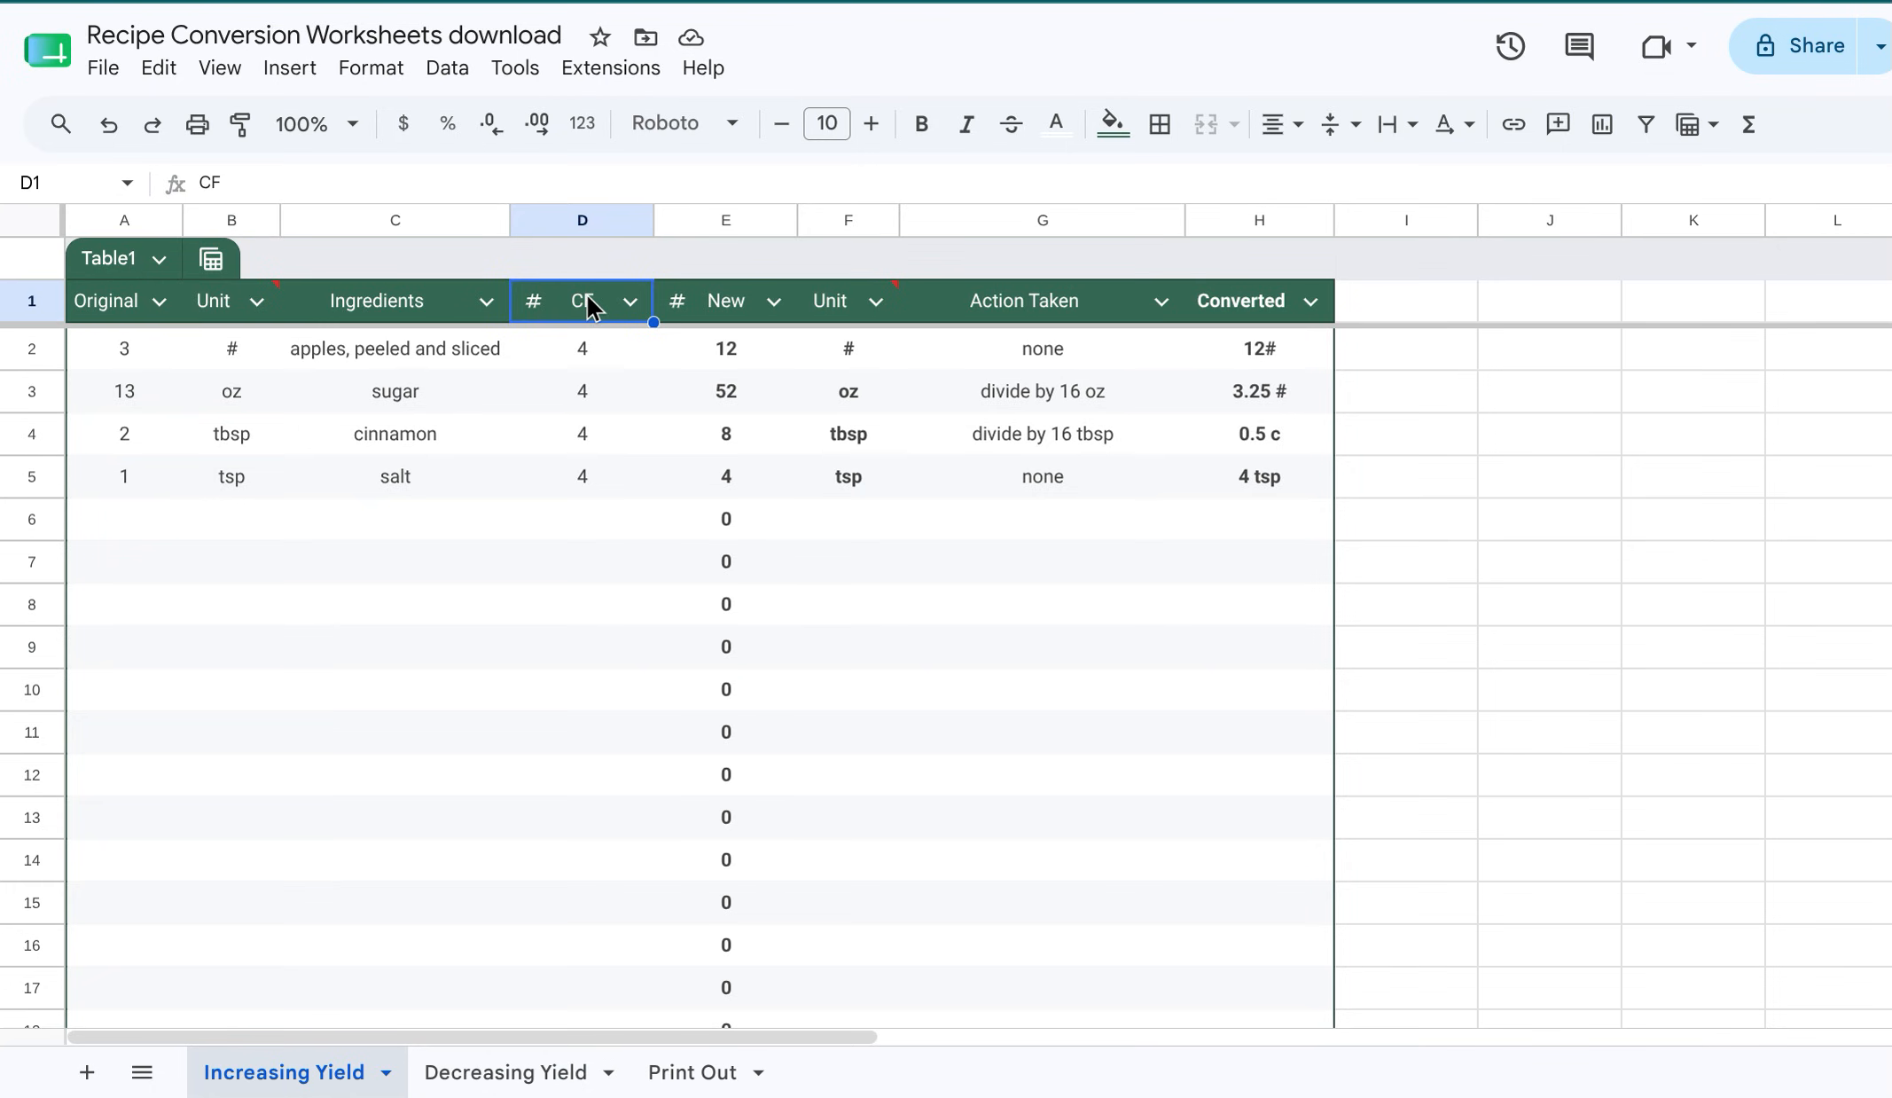
{"action": "left_click", "coordinate": [446, 1082]}
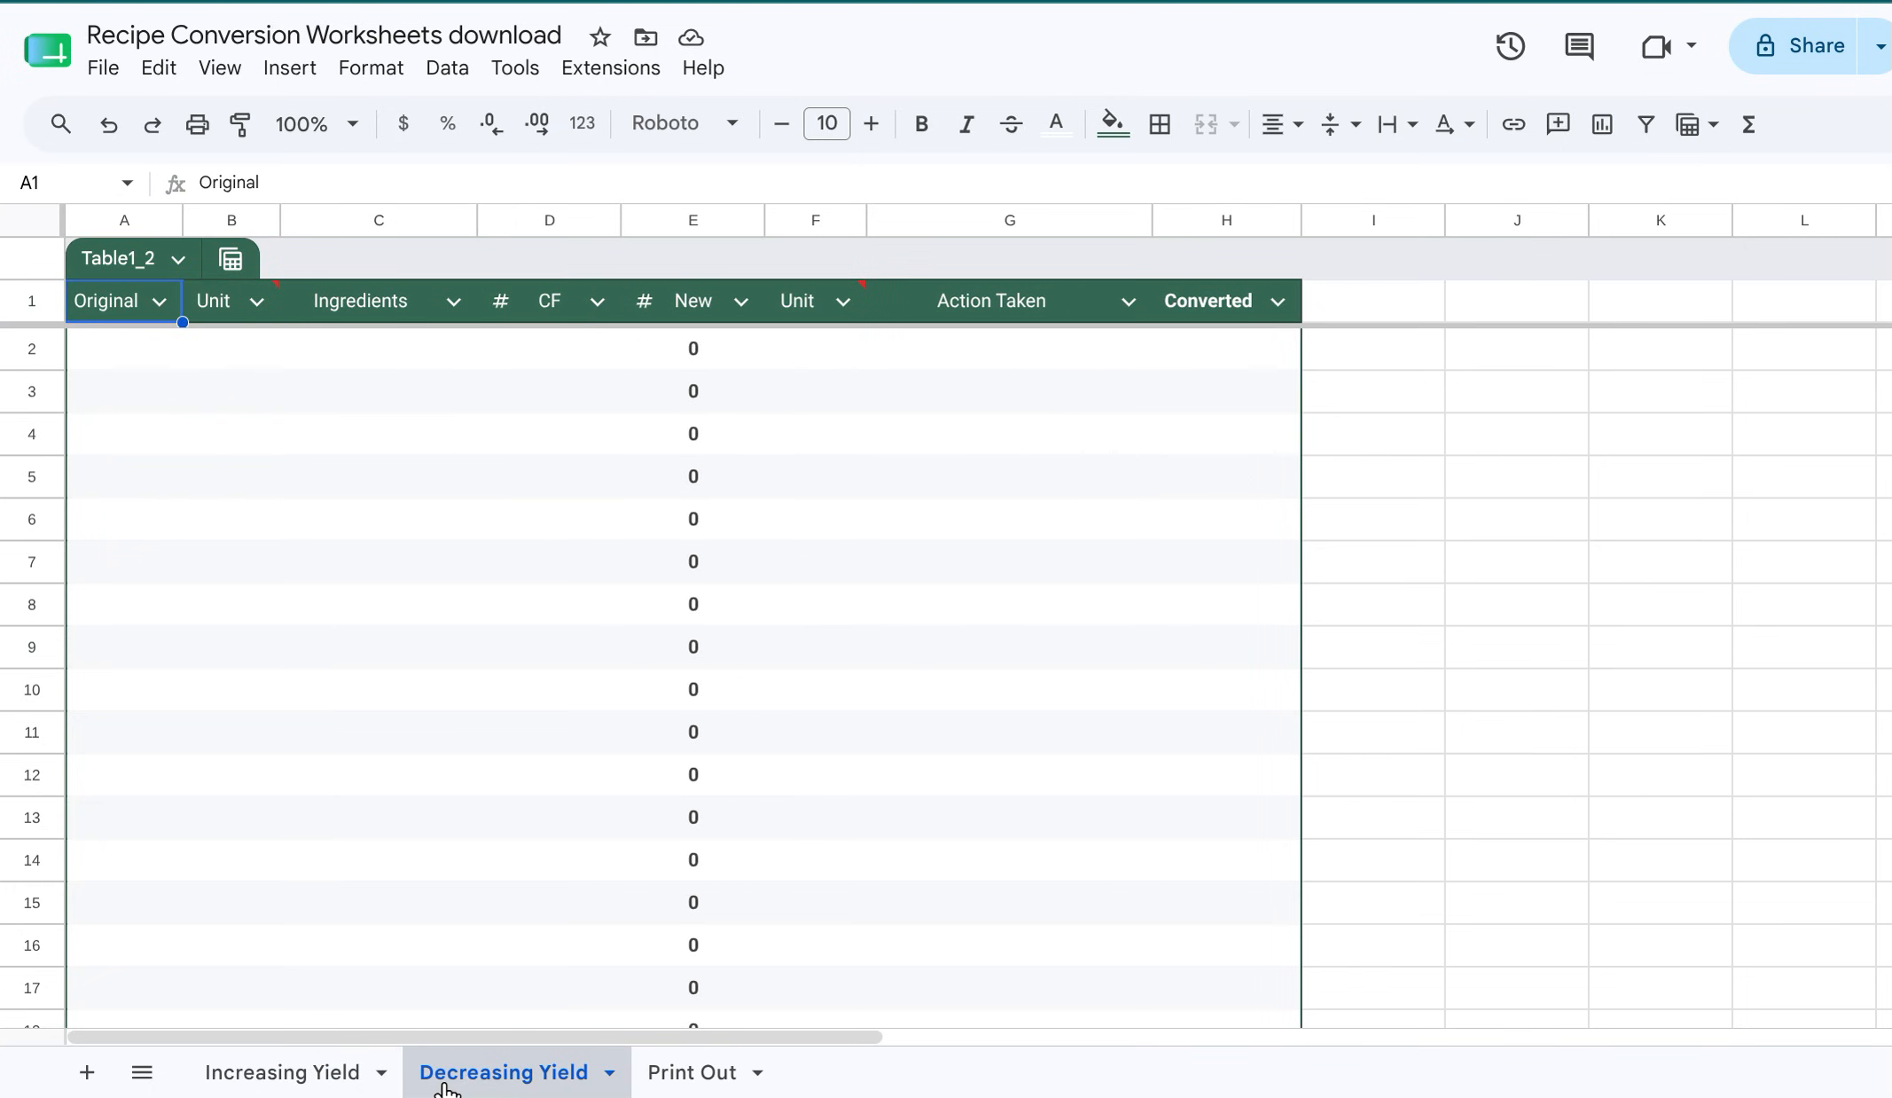
{"action": "left_click", "coordinate": [547, 227]}
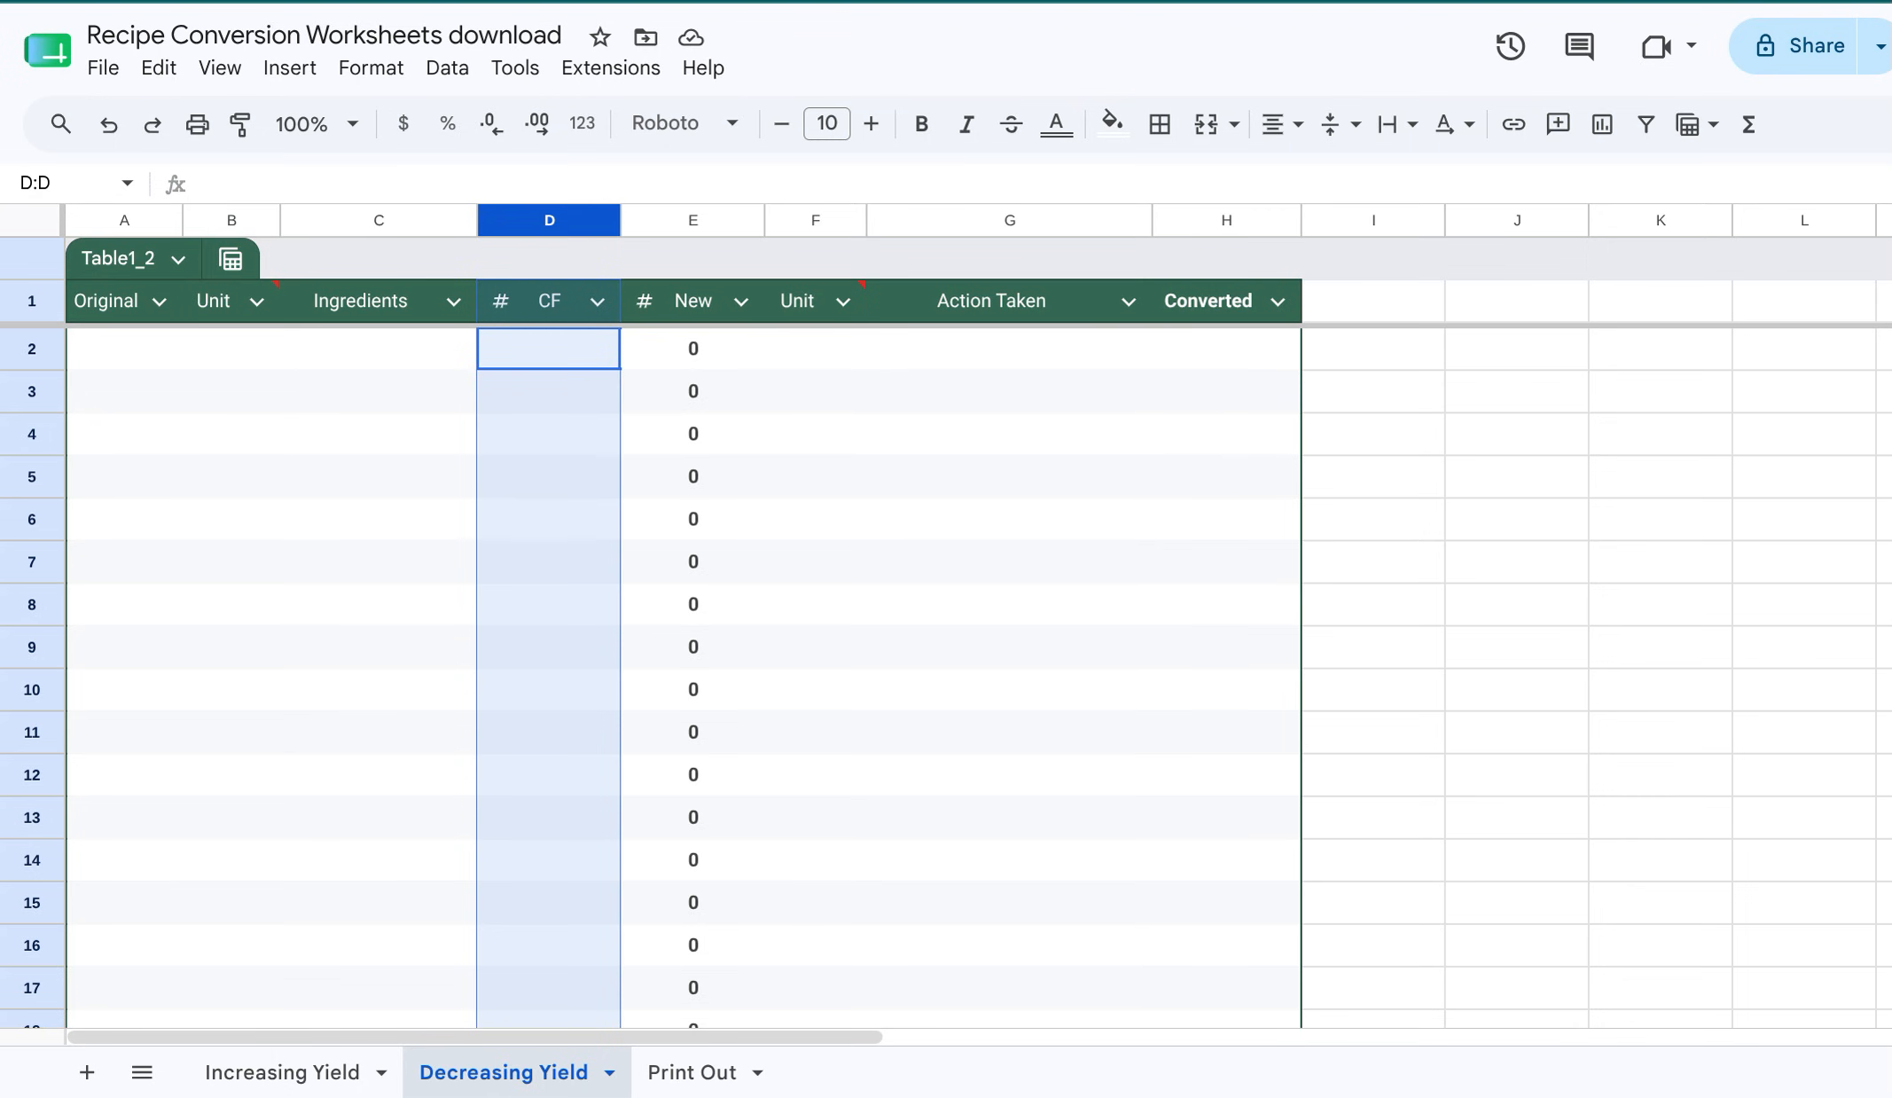
{"action": "left_click", "coordinate": [285, 1073]}
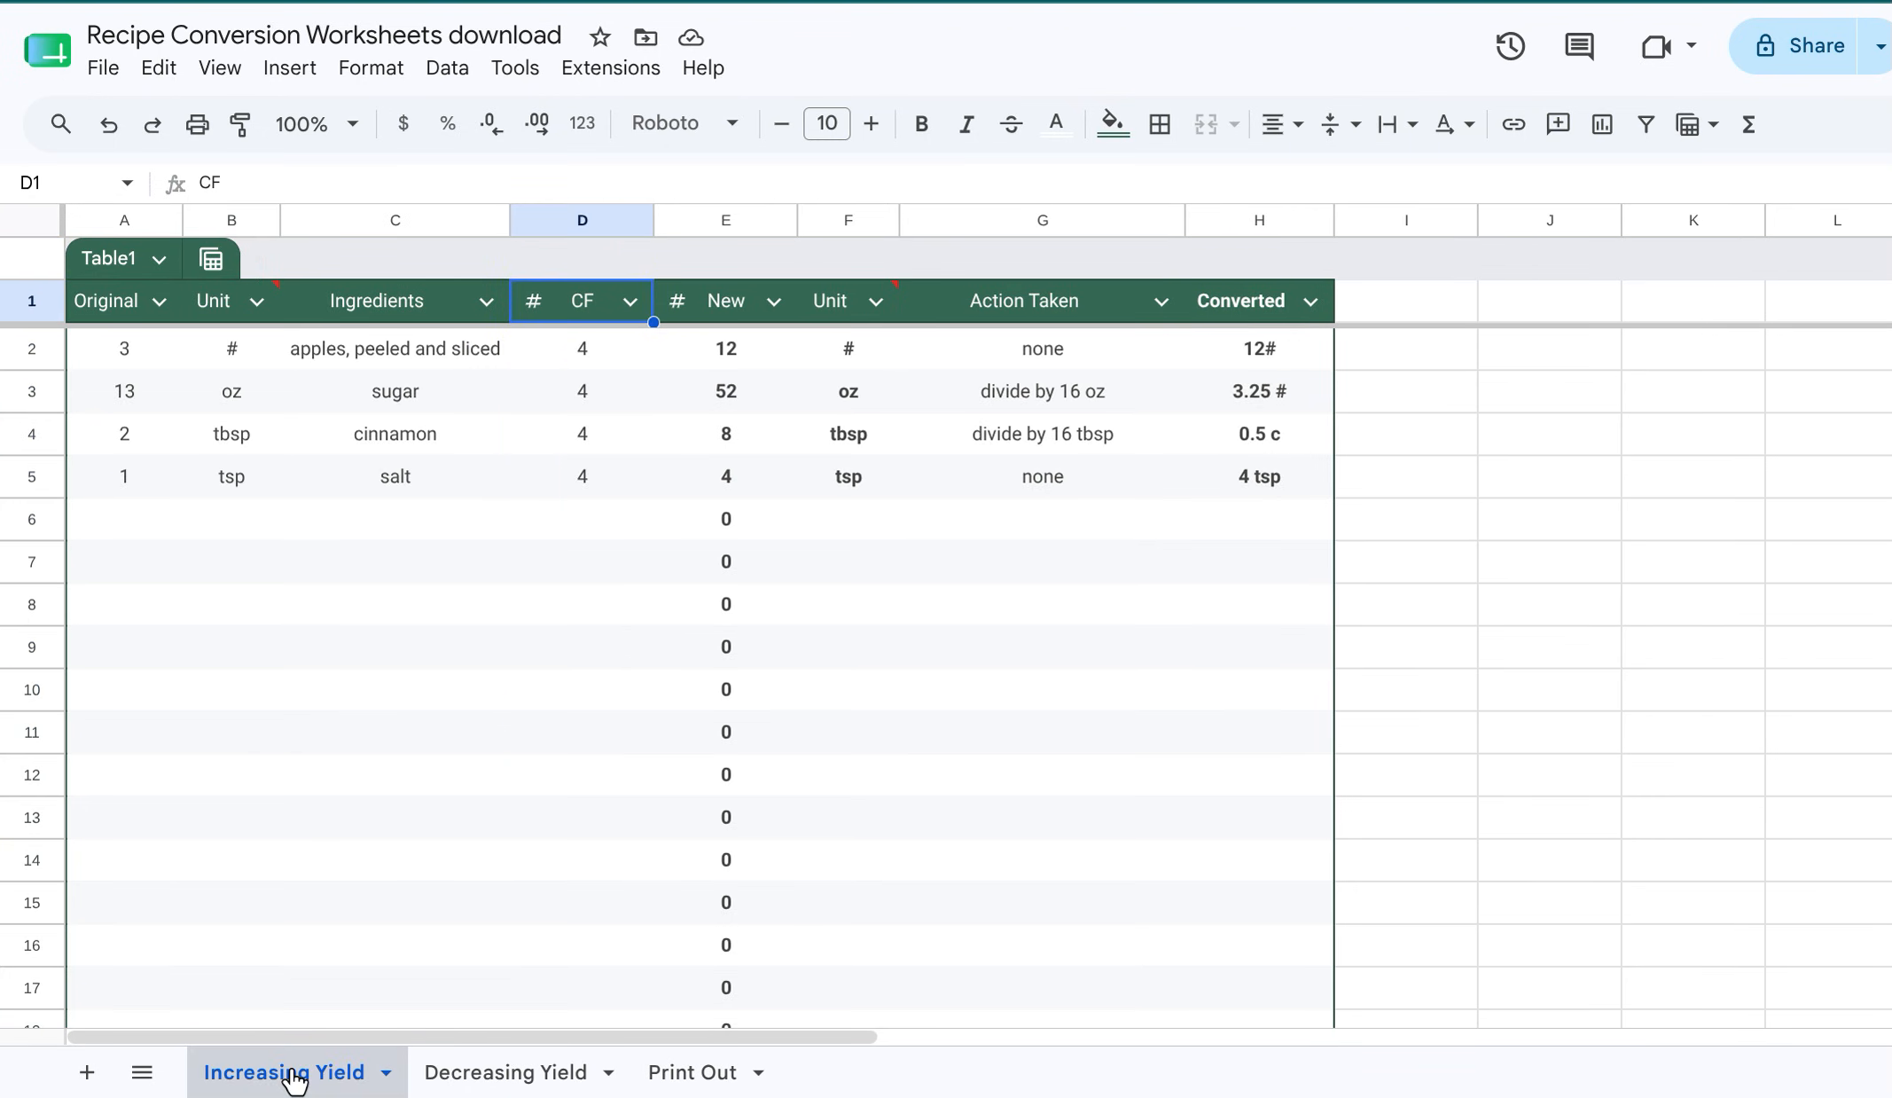